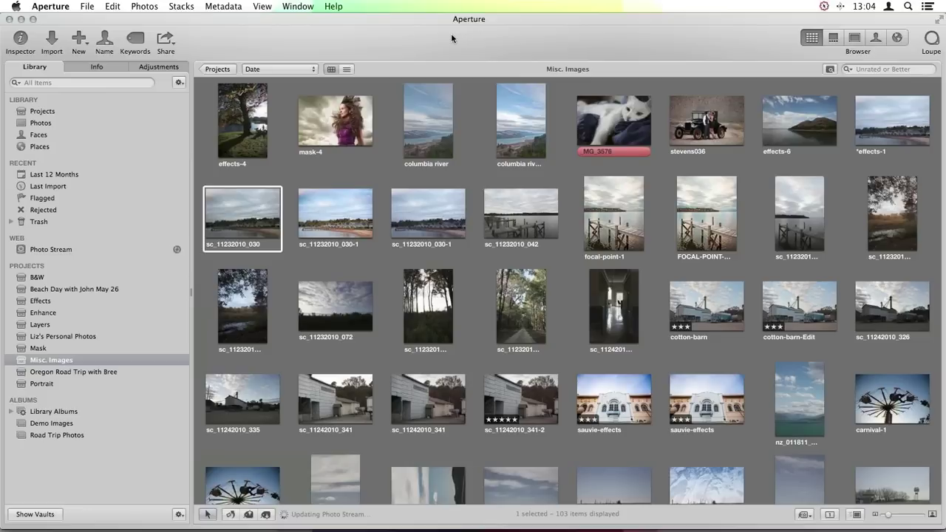
Open the application's Export preferences and move the preferences window slightly higher
click(52, 6)
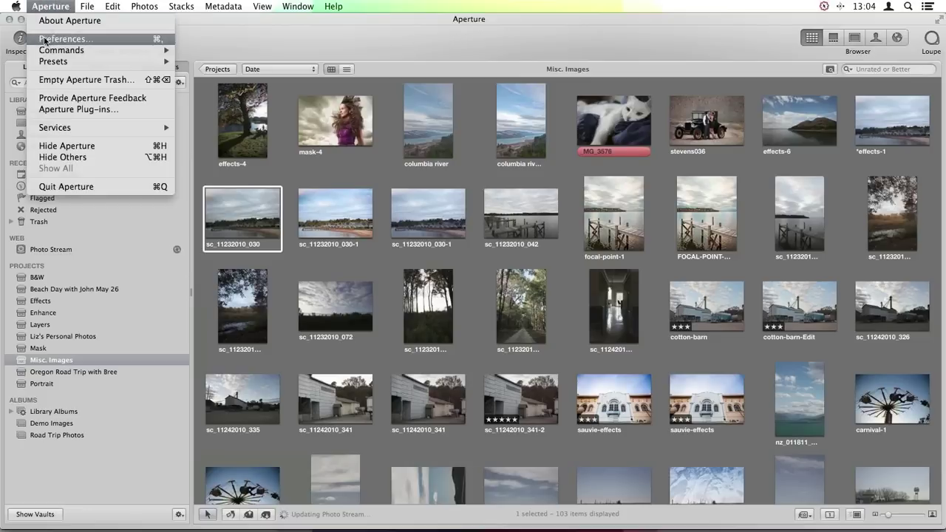
click(105, 43)
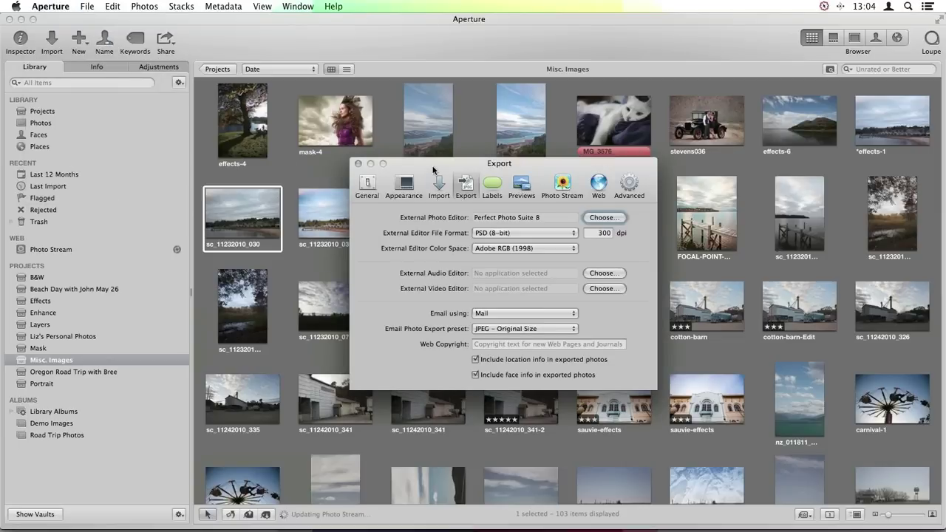
drag(435, 170, 434, 135)
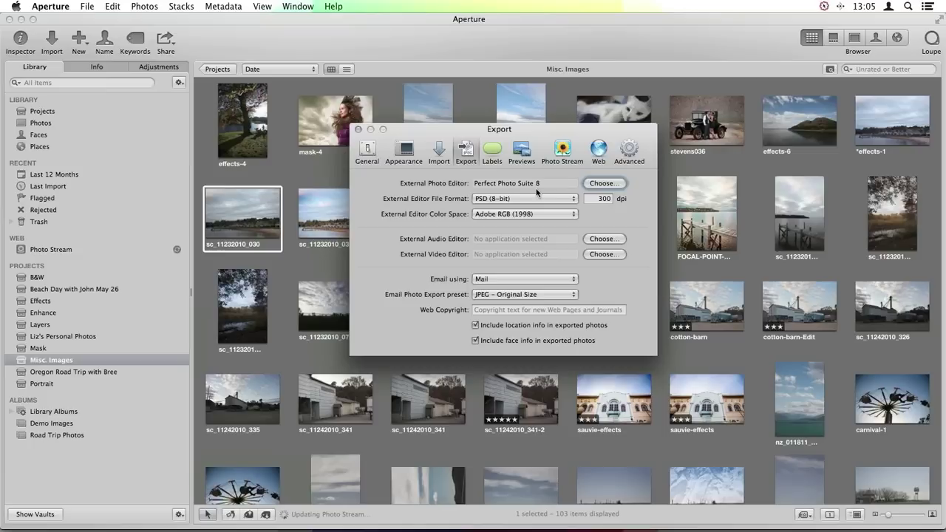
click(612, 184)
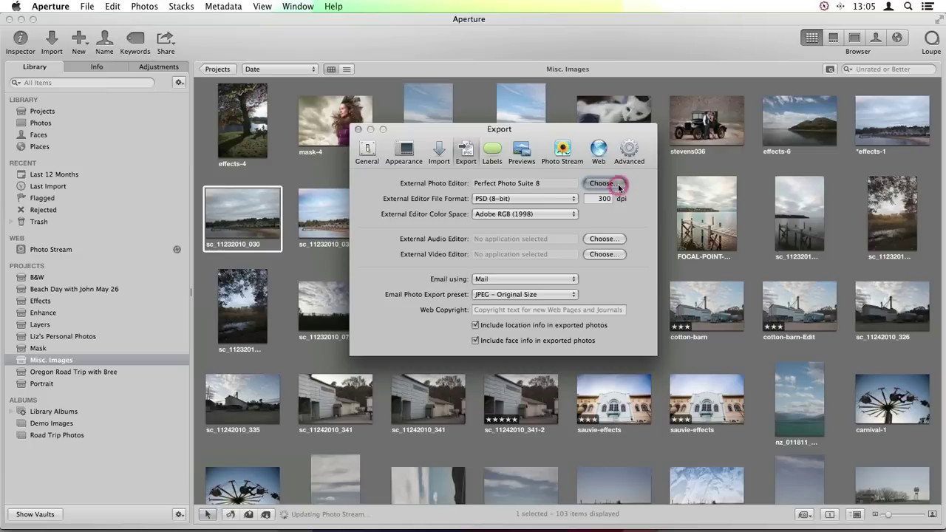
scroll(592, 189, down, 5)
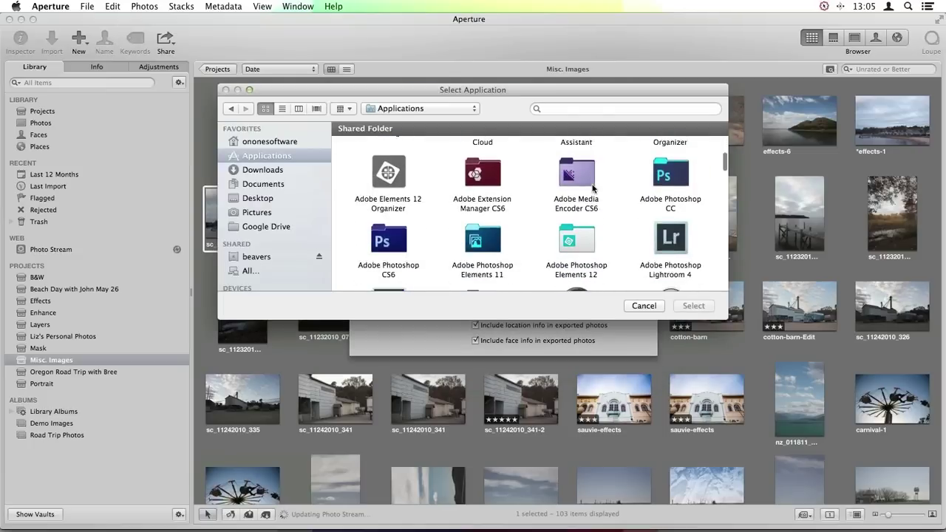
scroll(595, 190, down, 2)
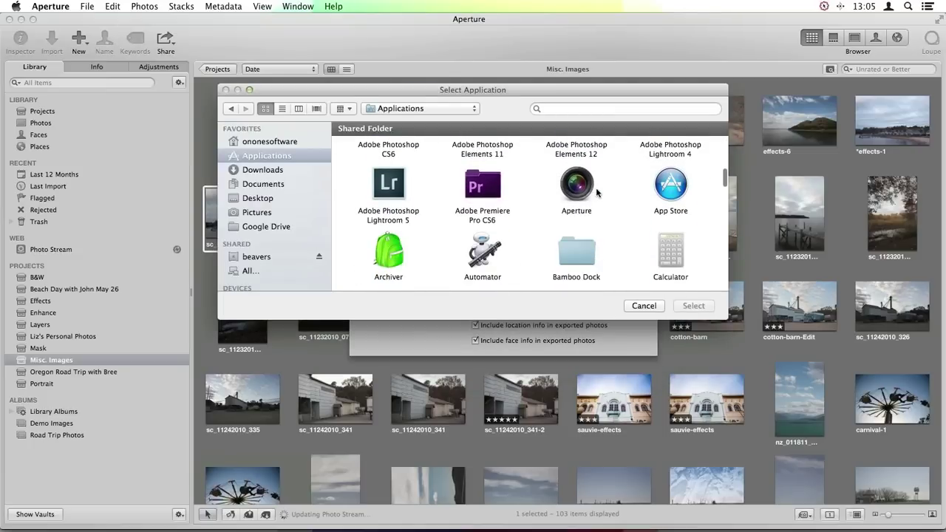
scroll(443, 185, down, 4)
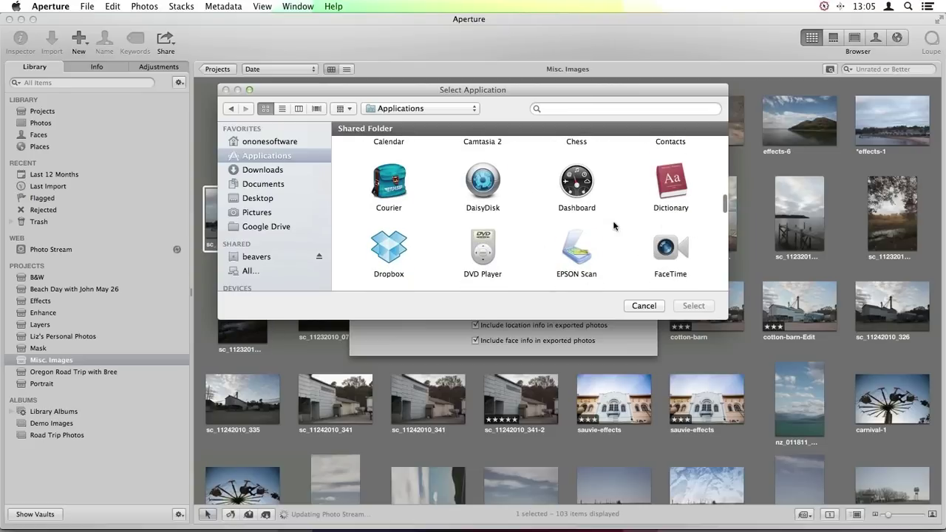
click(641, 306)
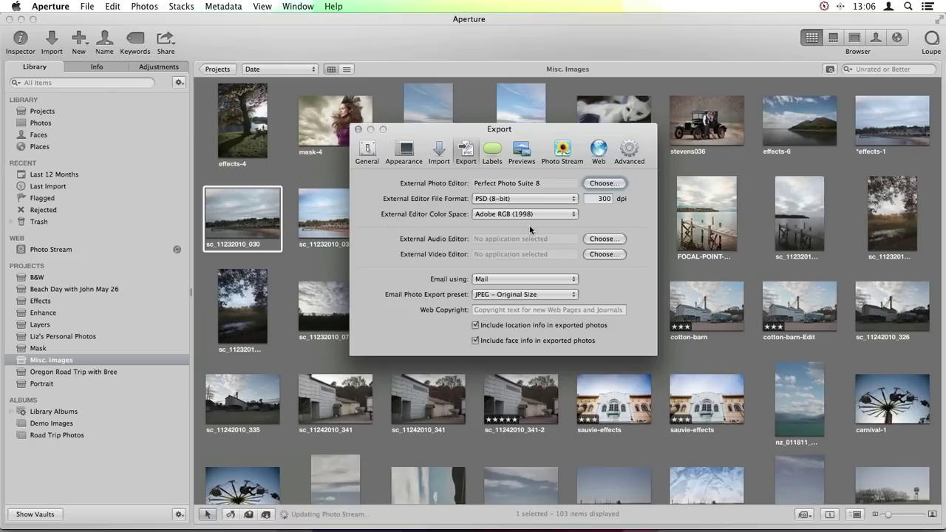
Set the external editor file format to PSD (8-bit) and color space to Adobe RGB (1998), and close the preferences
click(507, 199)
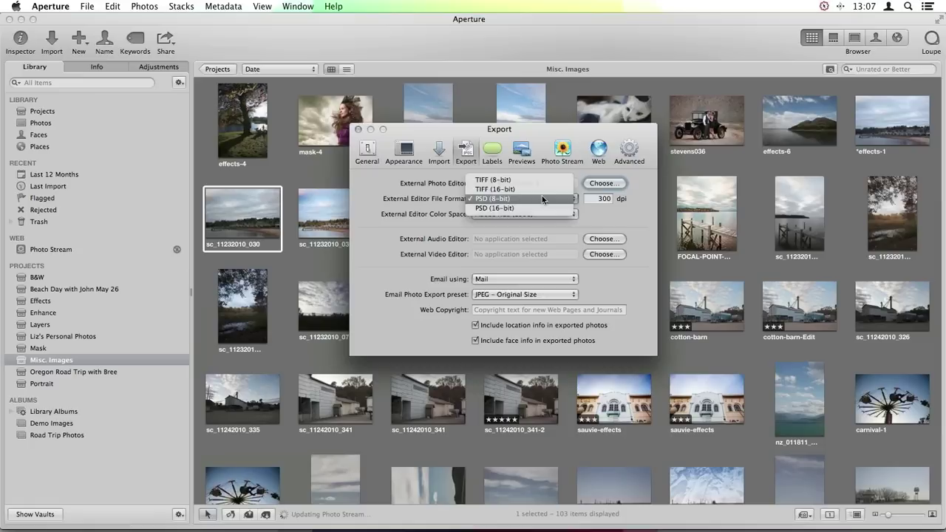
click(543, 199)
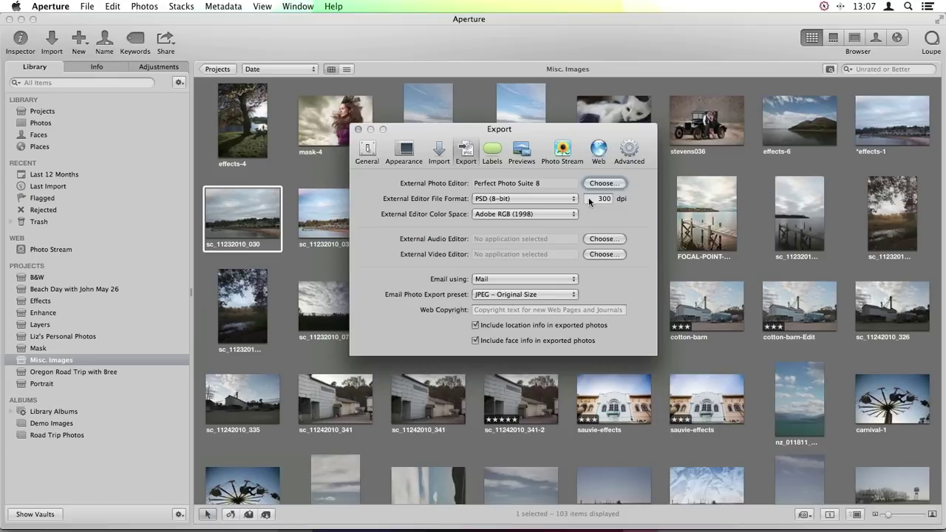
click(560, 214)
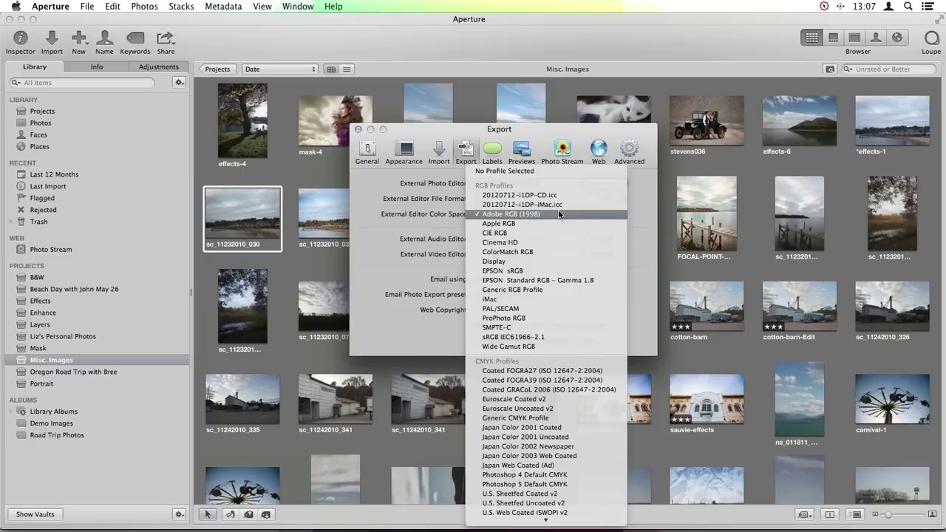
scroll(560, 214, down, 5)
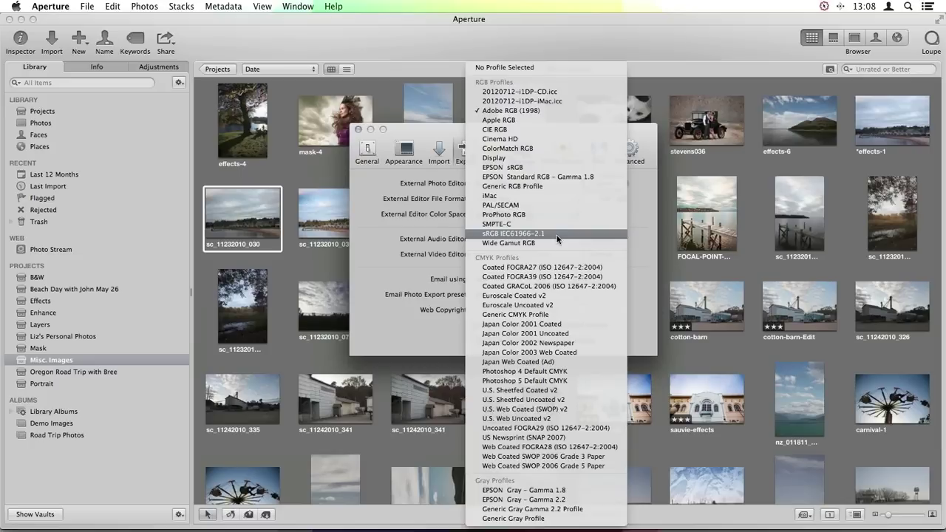
click(521, 113)
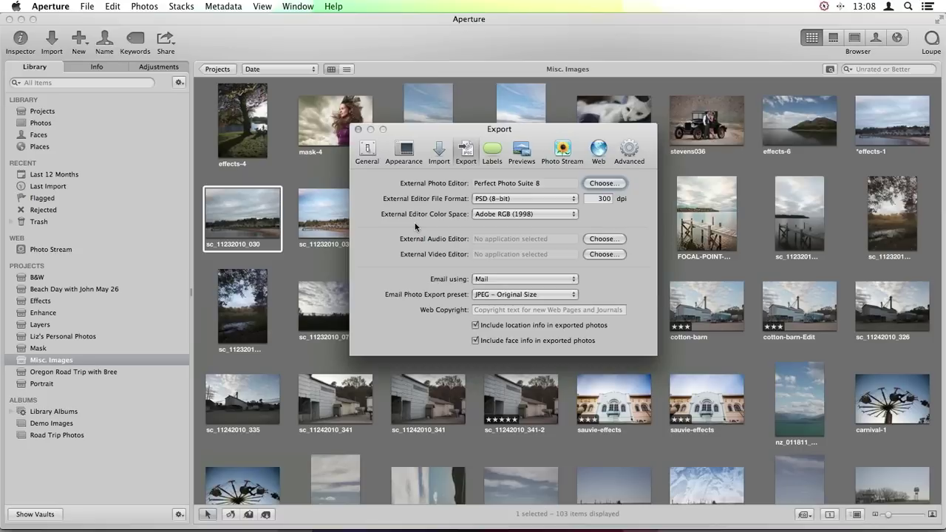
click(358, 130)
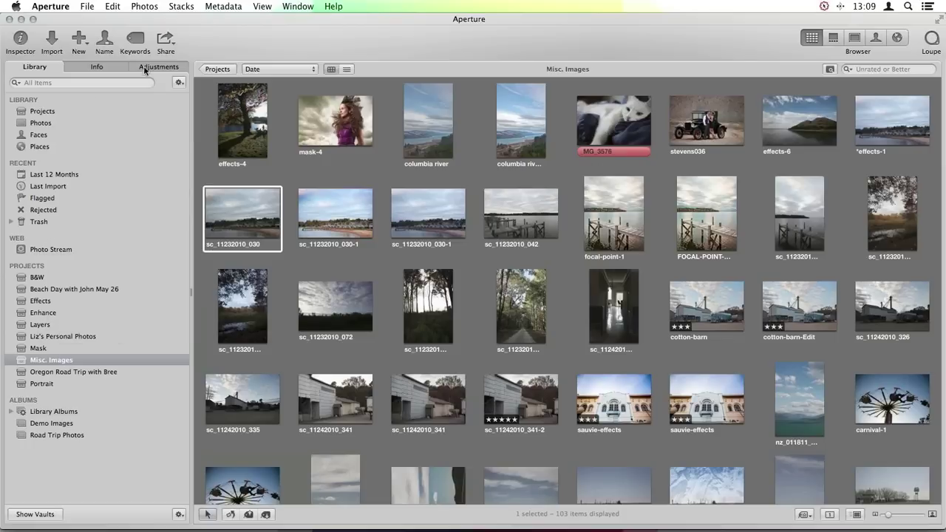
click(170, 70)
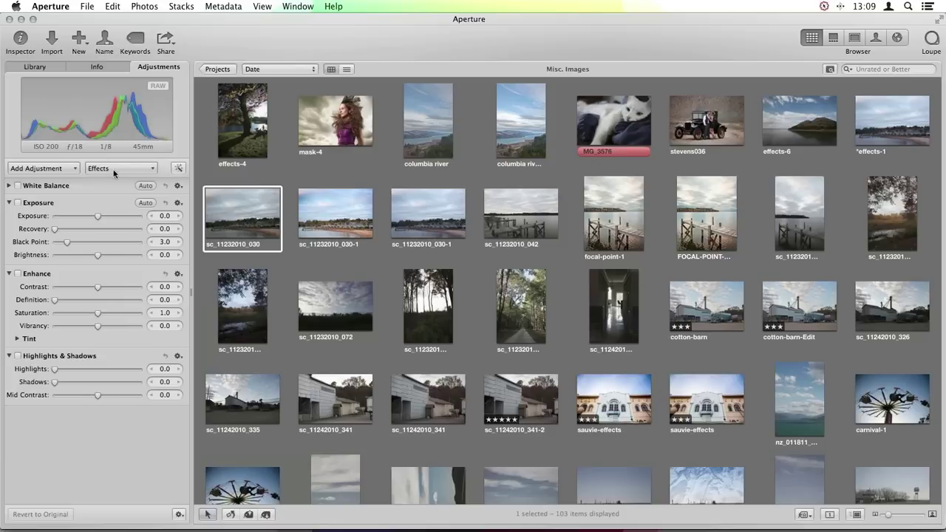
click(71, 169)
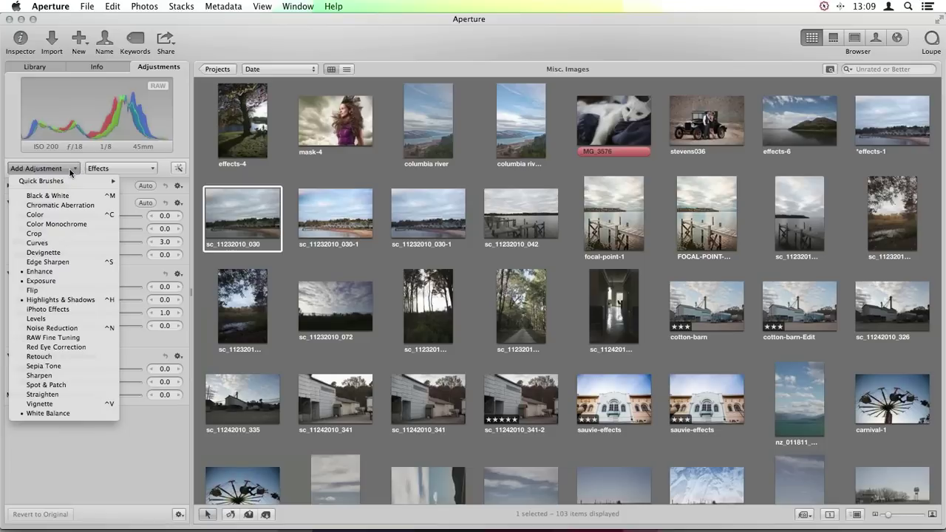
click(71, 172)
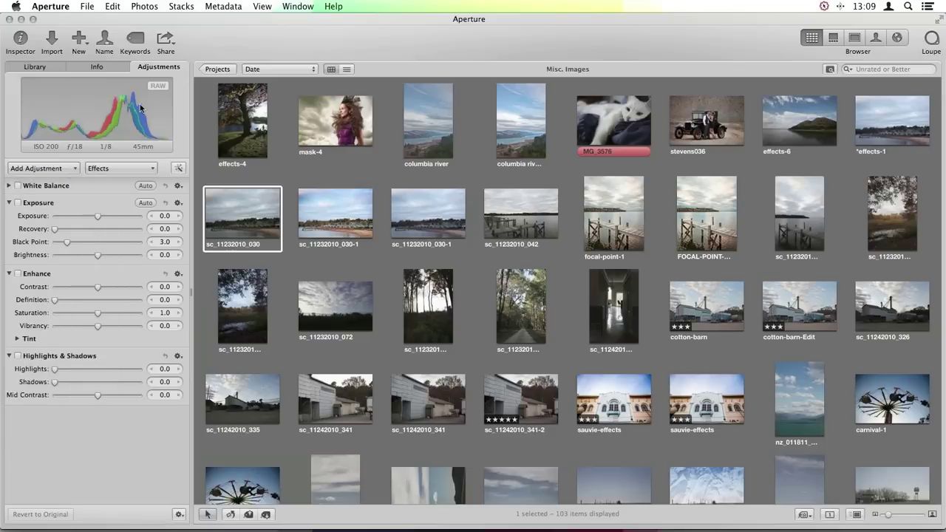
click(43, 70)
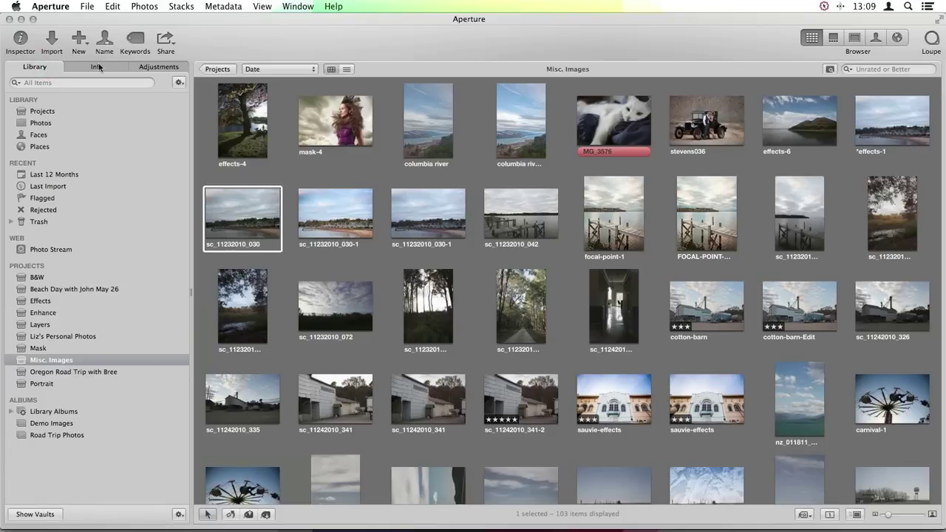
Open the blue wall photo oregon-road-trip-7 copy from the Enhance project and send it to the Perfect Enhance 8 plug-in
click(45, 313)
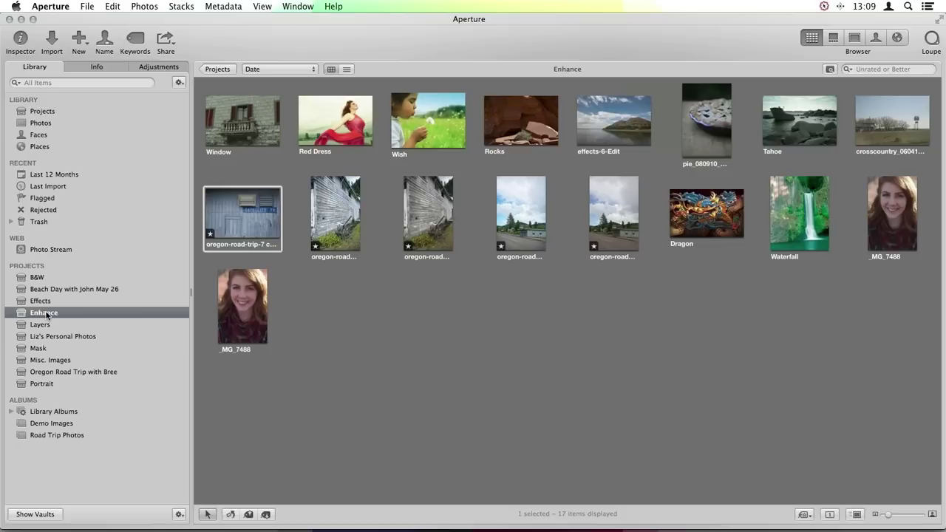
double_click(244, 212)
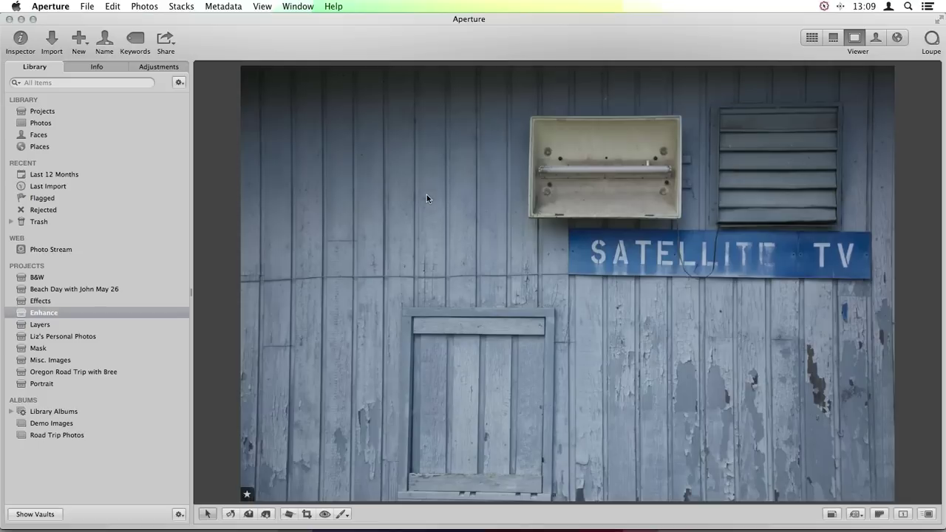
click(144, 7)
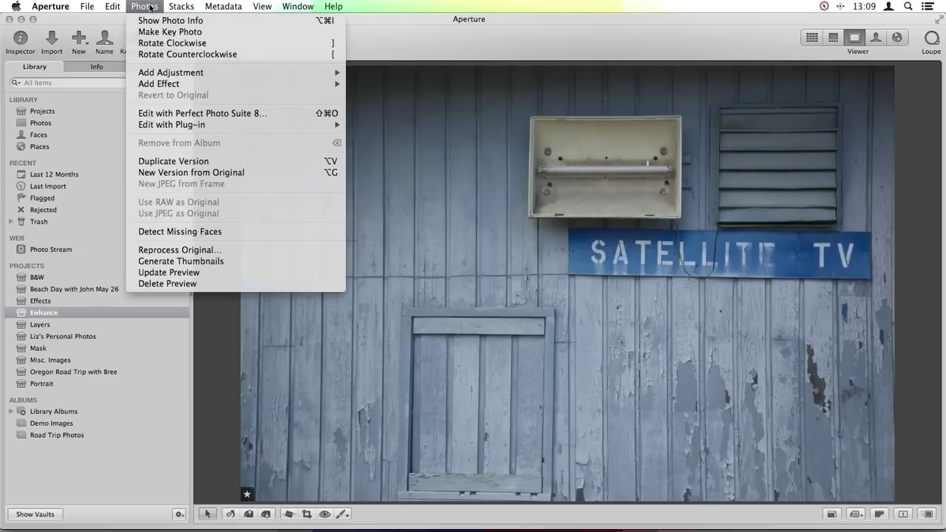
mouse_move(238, 125)
mouse_move(171, 126)
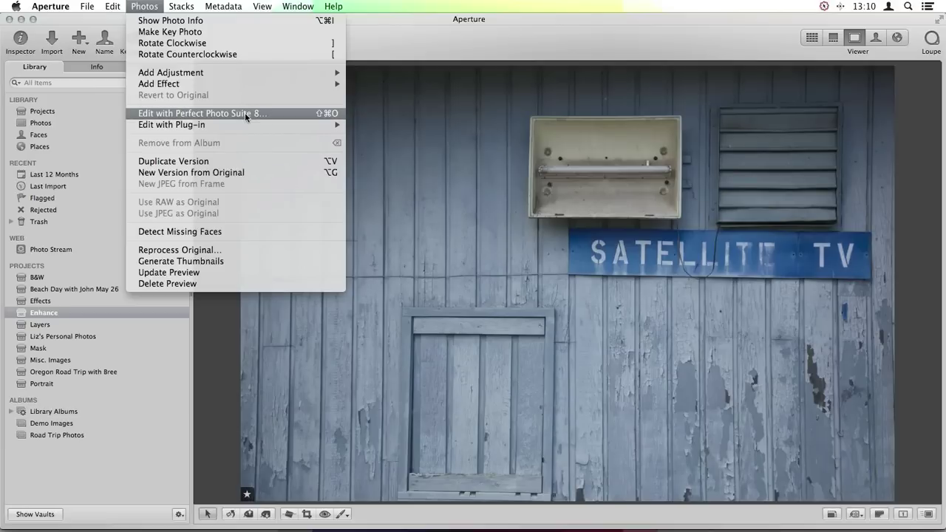
mouse_move(340, 125)
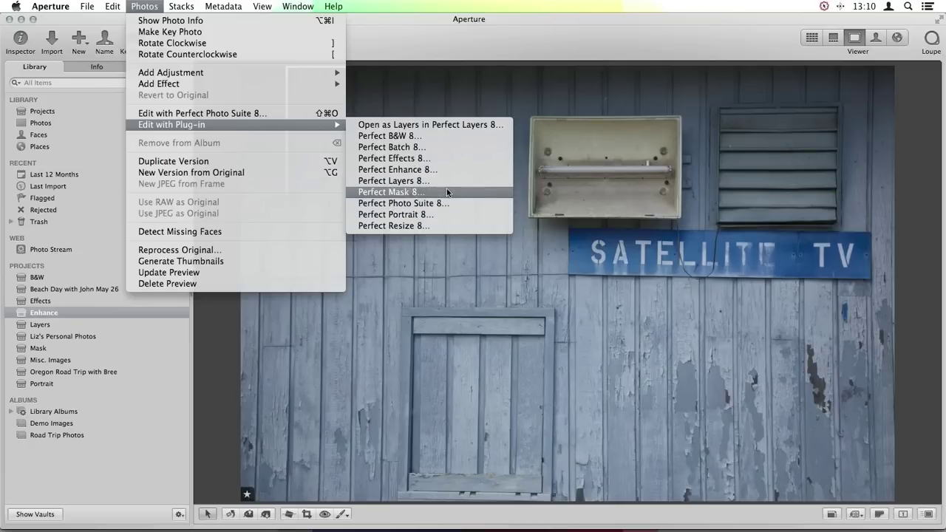
click(411, 169)
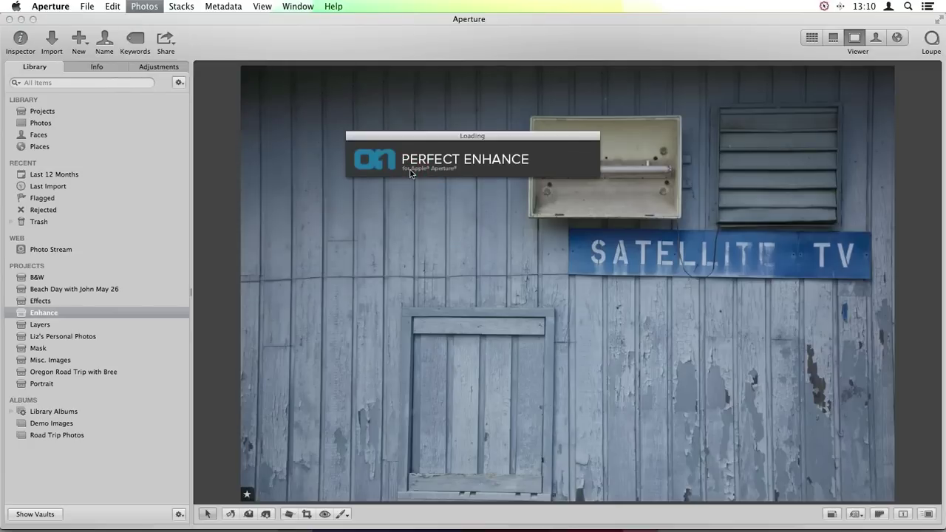
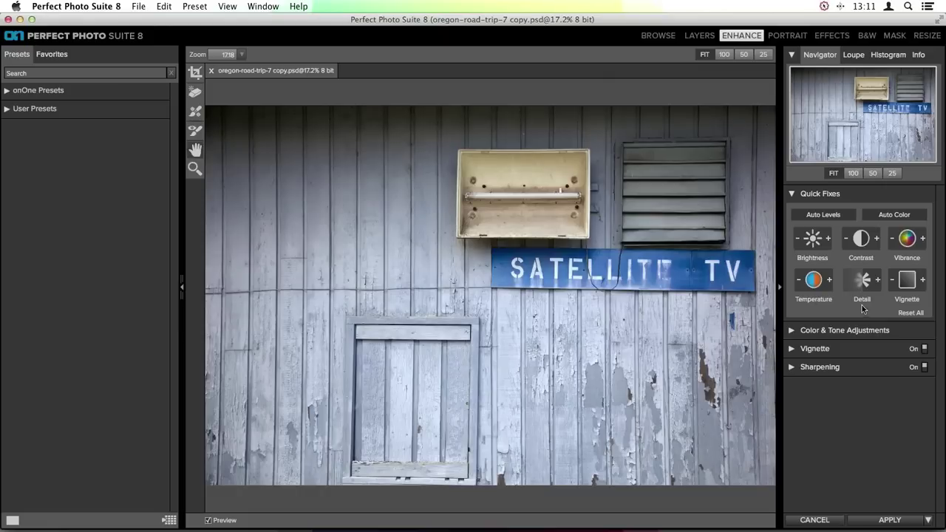
Try the brightness quick fix by raising it two steps and lowering it two steps
click(828, 239)
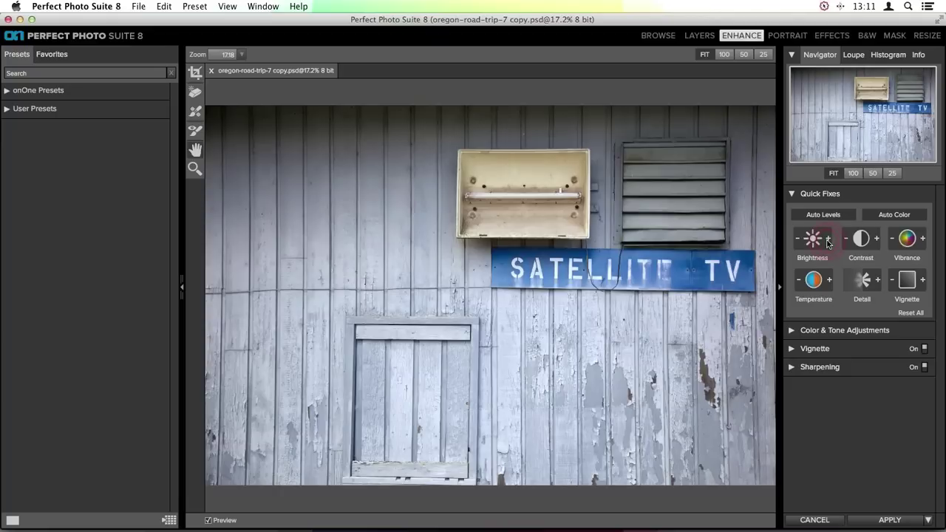
click(828, 240)
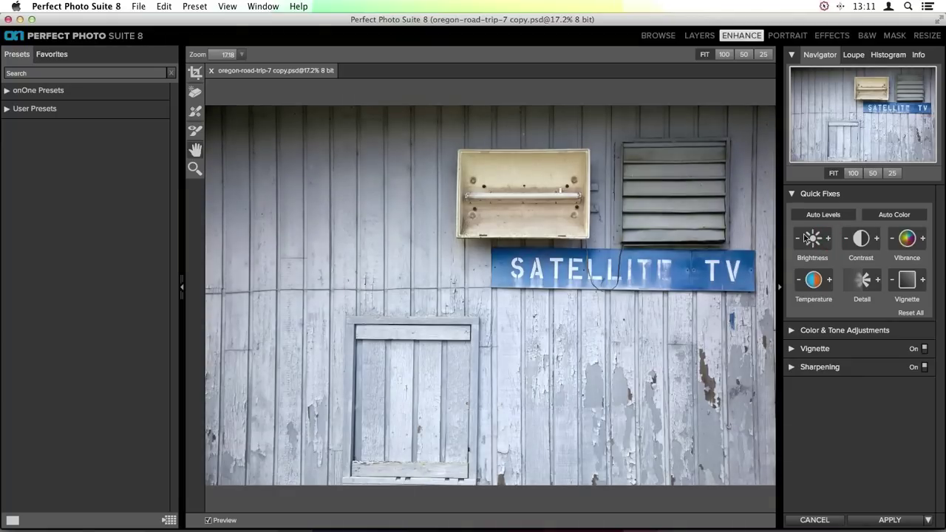
click(797, 239)
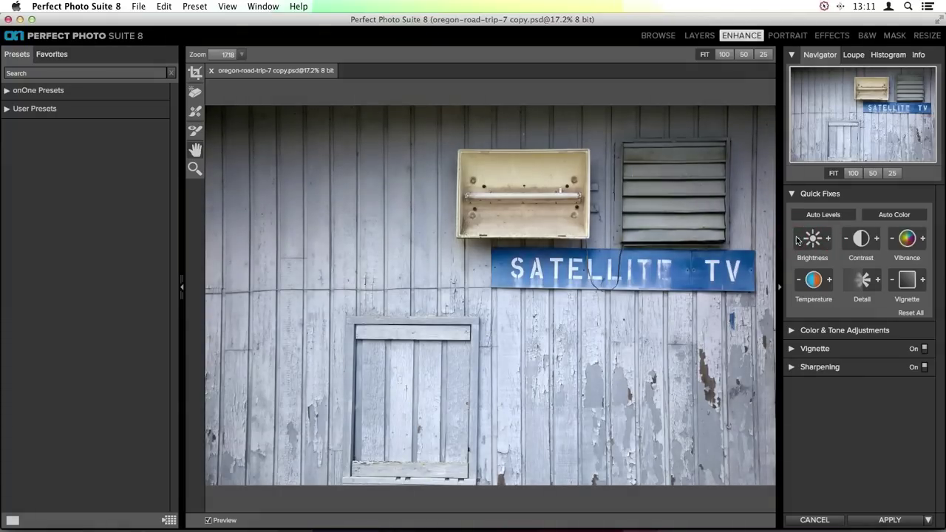
click(798, 240)
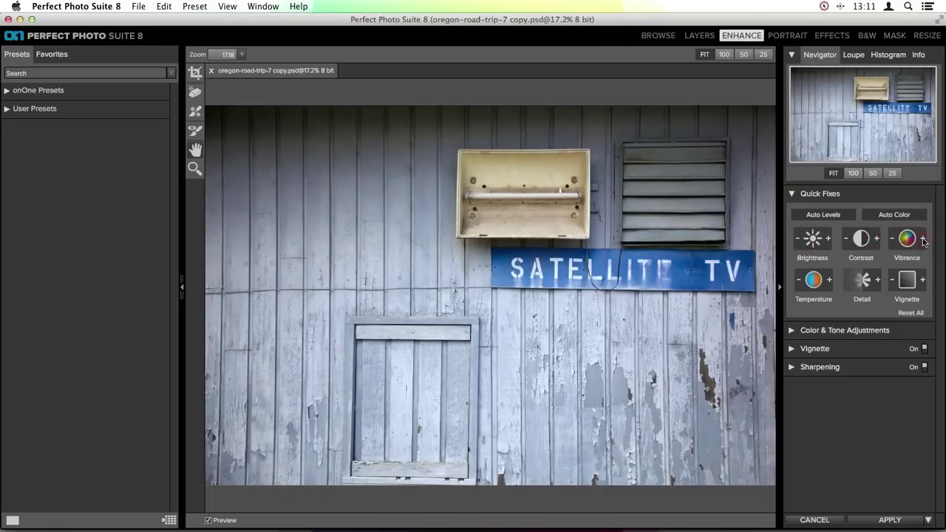
Raise and lower the temperature quick fix by one step each, and increase the photo's detail by two steps
click(829, 285)
click(800, 283)
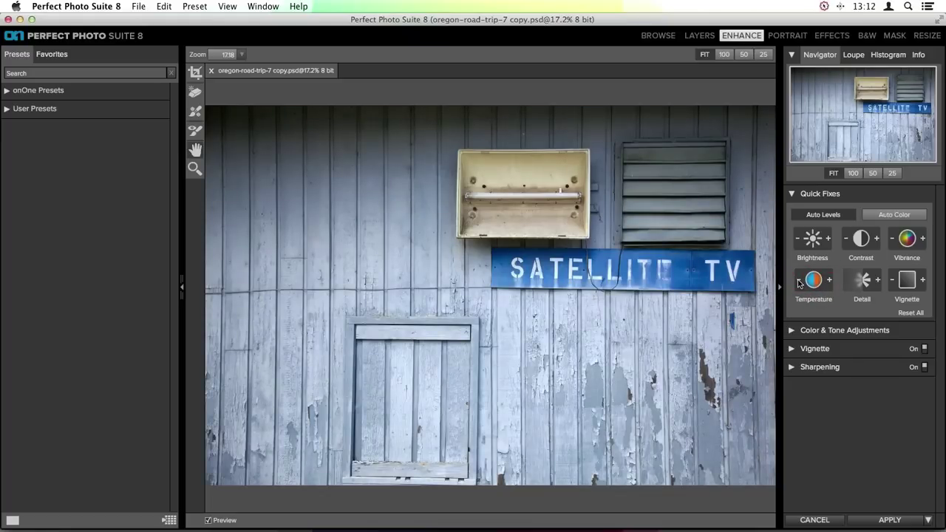
click(878, 280)
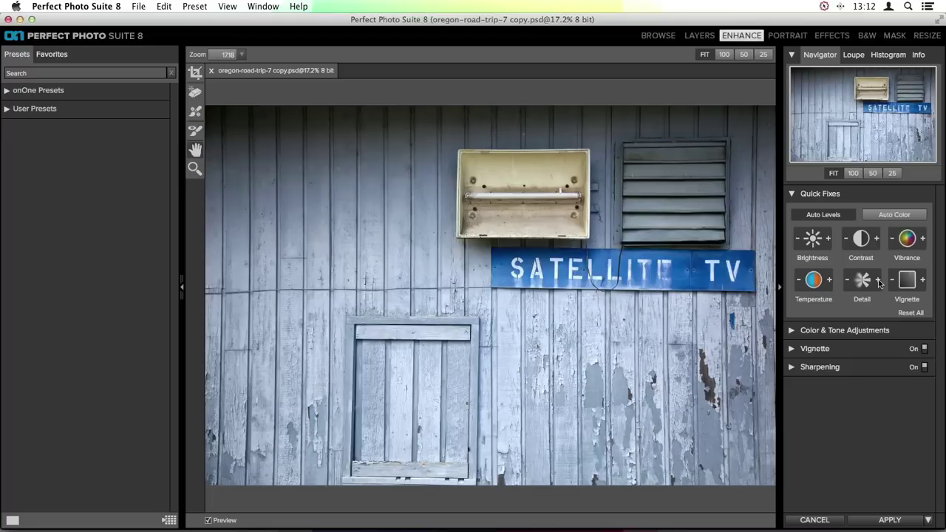
click(879, 281)
Try the vignette quick fix by lowering it two steps and raising it two steps
click(892, 284)
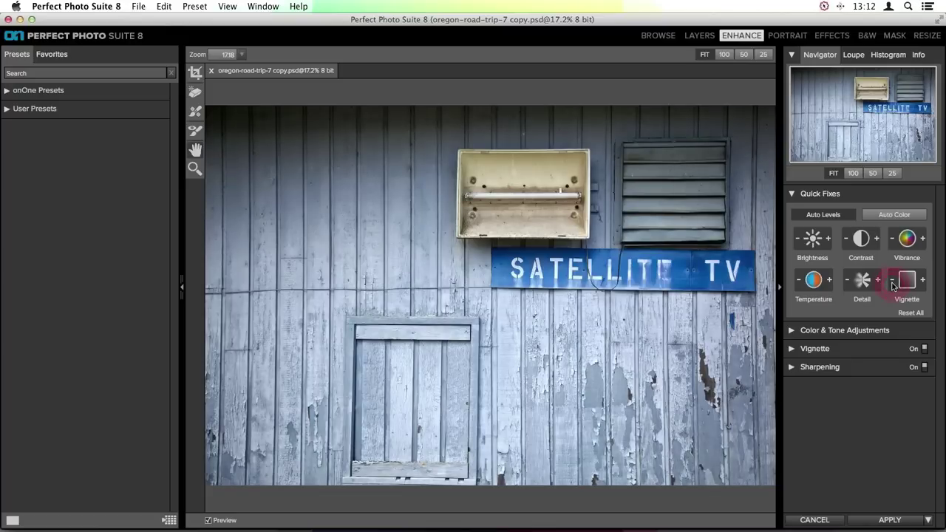
click(892, 283)
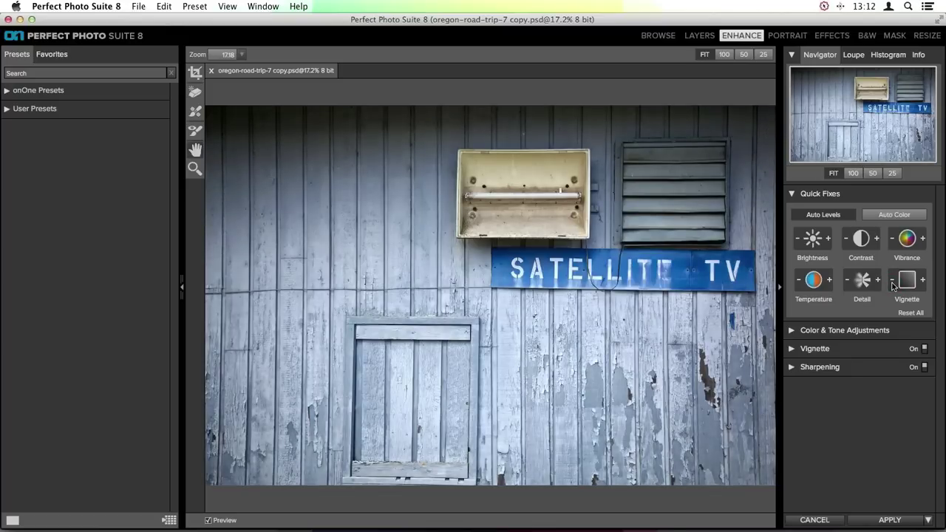
click(922, 281)
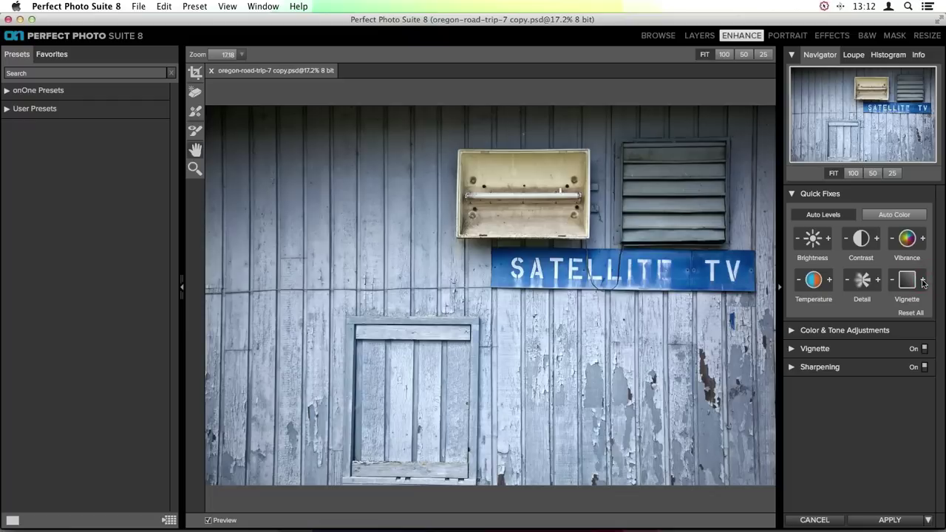
click(922, 281)
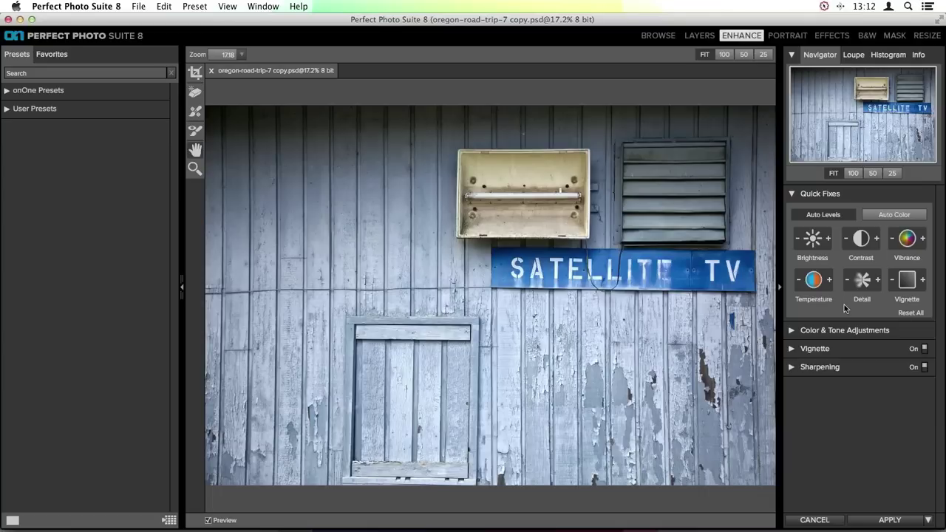
Open the color and tone adjustments and set the whites to 70 and the blacks to 18
click(792, 330)
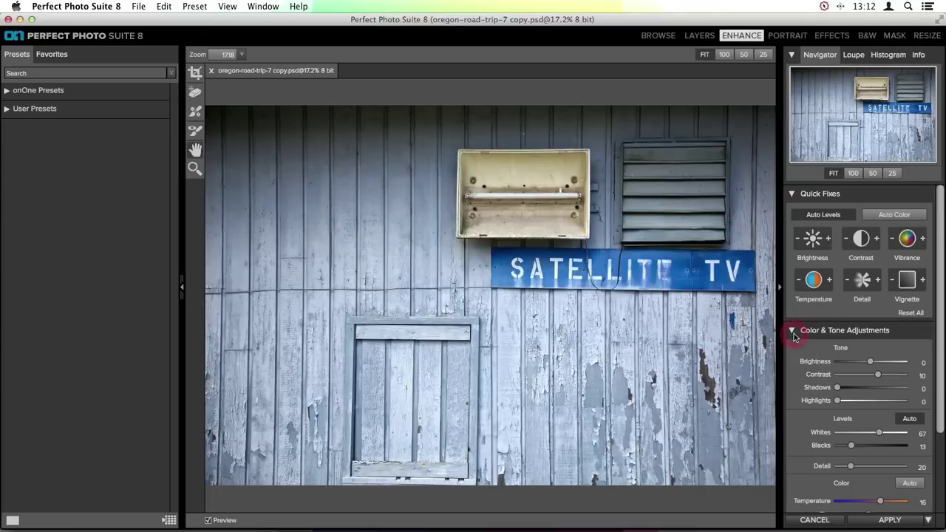
click(792, 194)
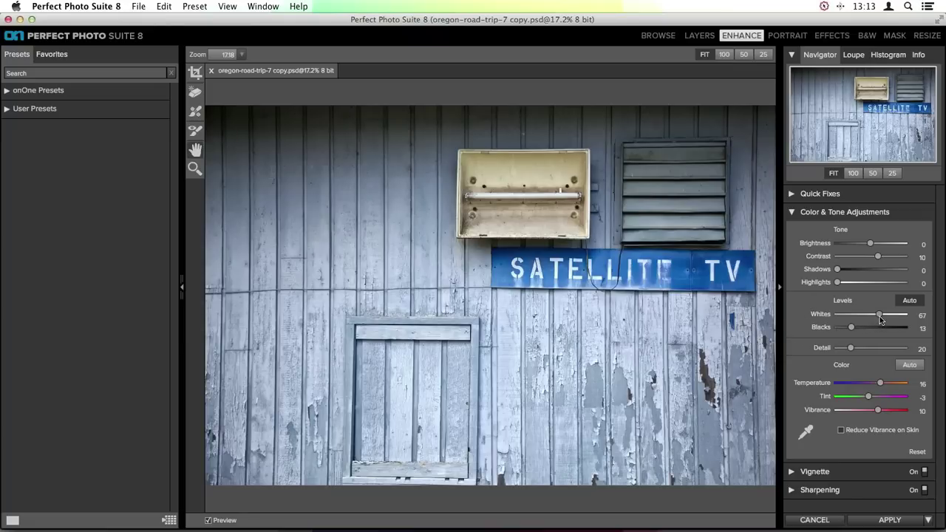
drag(879, 316, 878, 317)
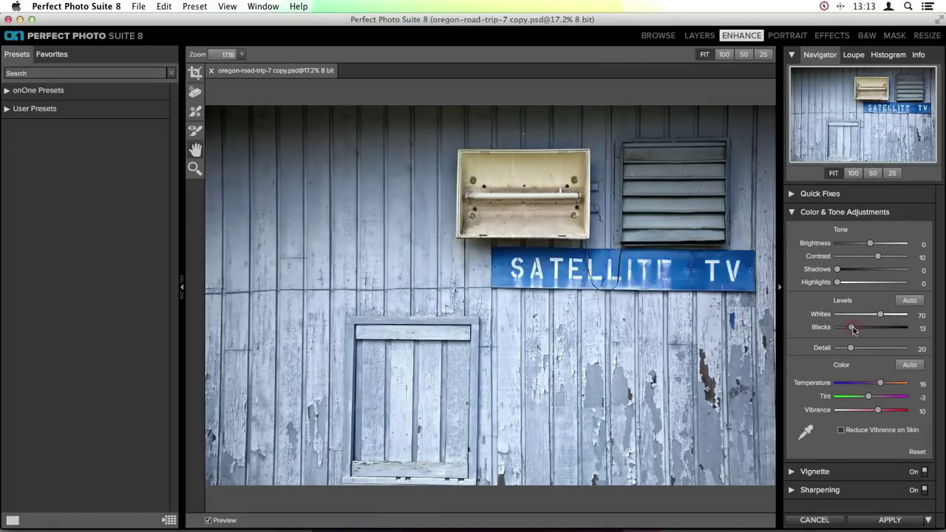
drag(858, 328, 856, 327)
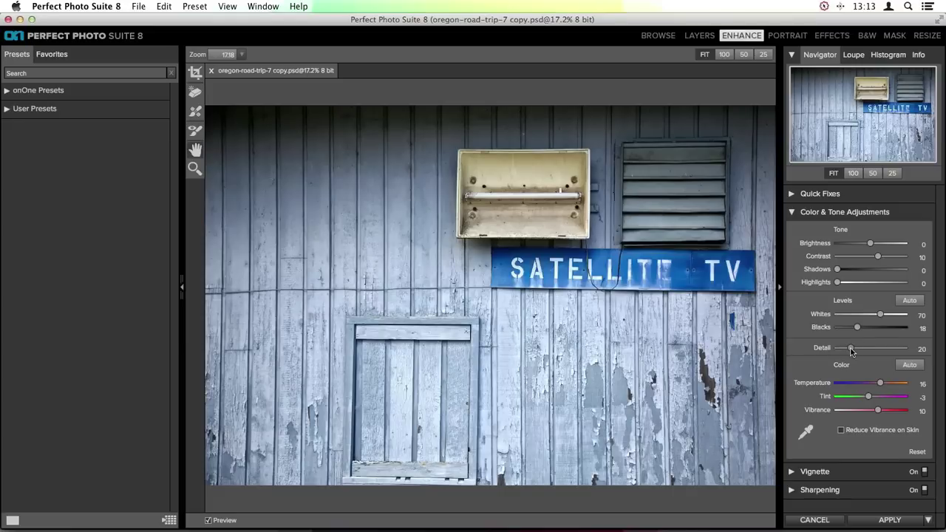
Slightly increase the photo's detail and vibrance in the color and tone adjustments and close that section
drag(851, 348, 855, 353)
drag(878, 411, 884, 414)
click(808, 434)
click(792, 213)
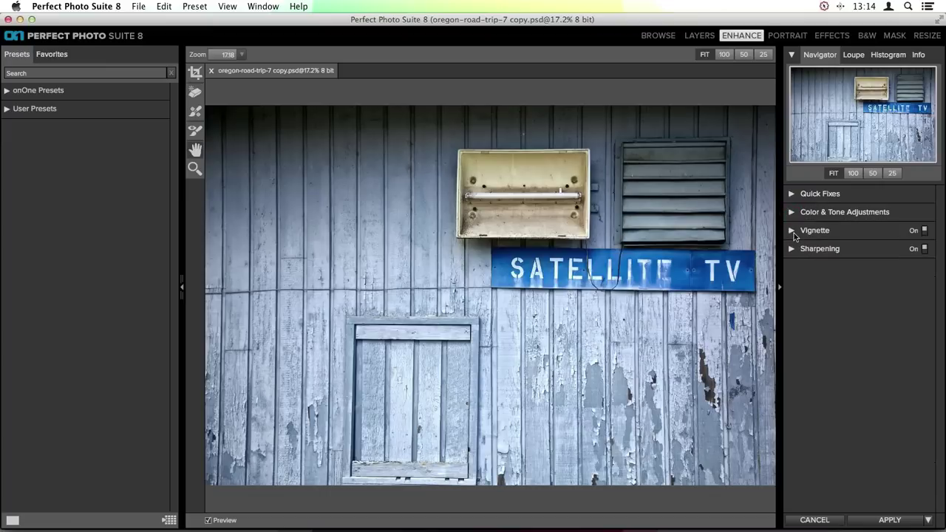
Expand the vignette and sharpening settings, show the advanced vignette options, and apply the Strong vignette
click(793, 233)
click(791, 312)
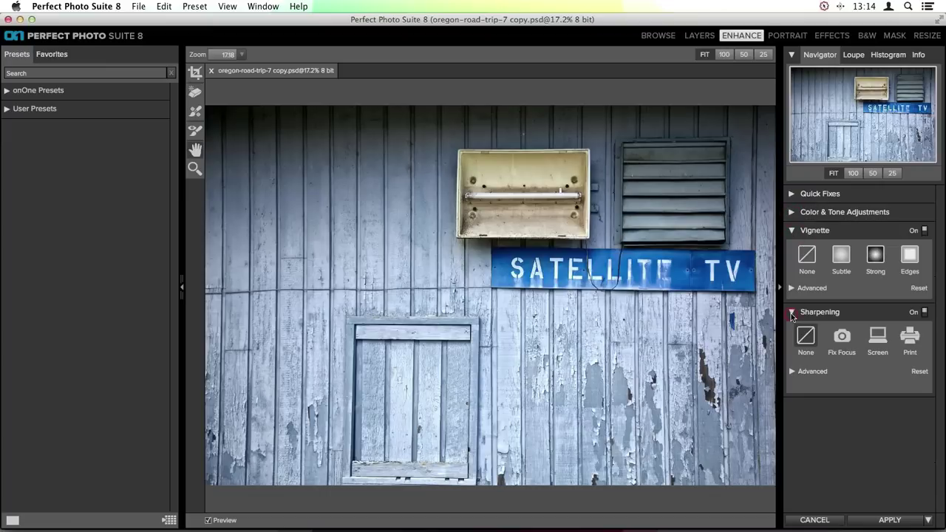
click(791, 288)
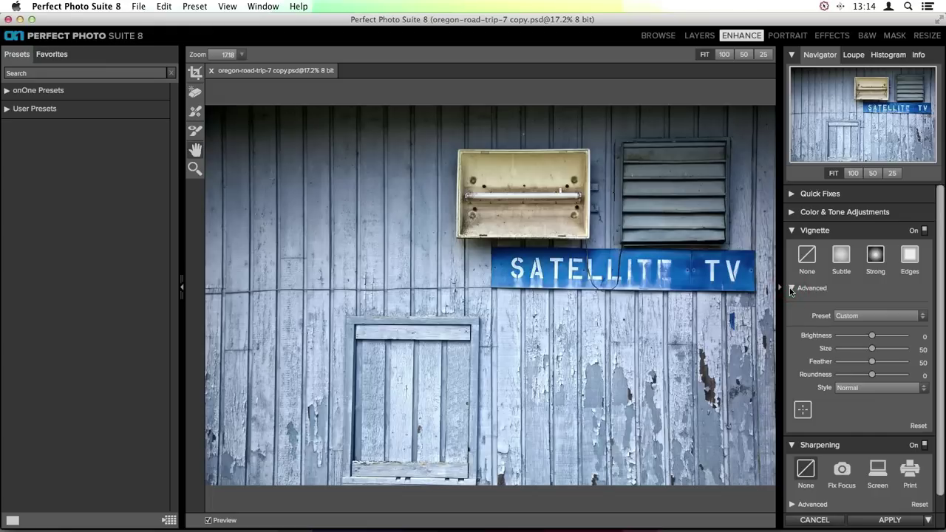
click(876, 257)
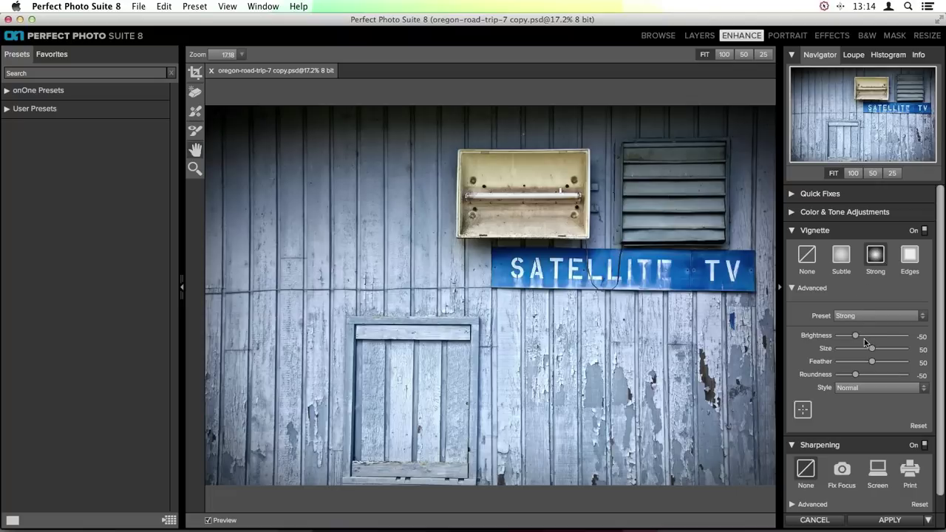
Customize the vignette to size 41, feather 35 and roundness 2, trying several brightness levels and leaving brightness at -81
drag(855, 336, 872, 376)
drag(872, 364, 863, 365)
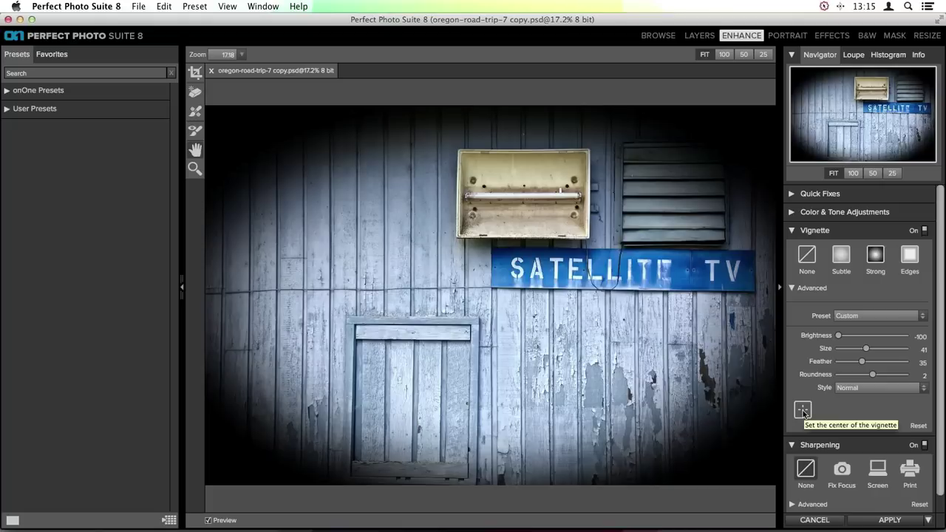
click(875, 337)
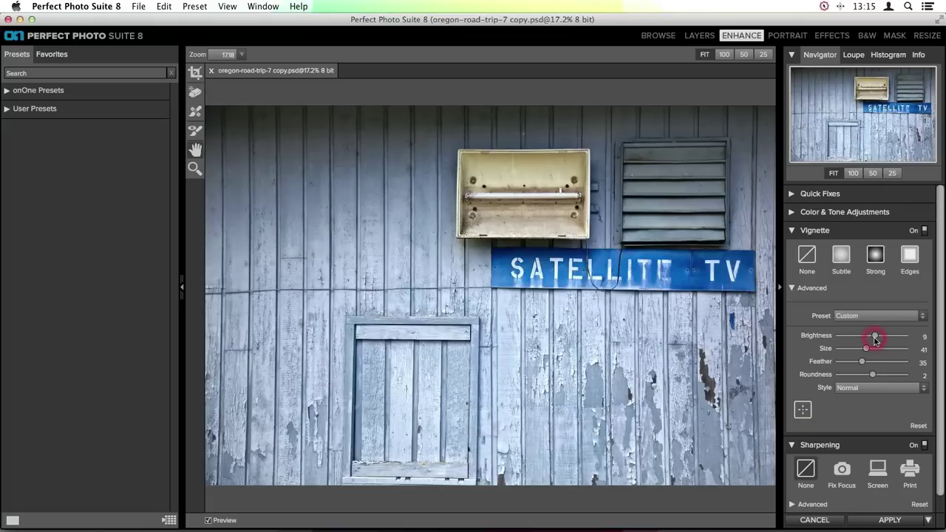
drag(874, 337, 870, 337)
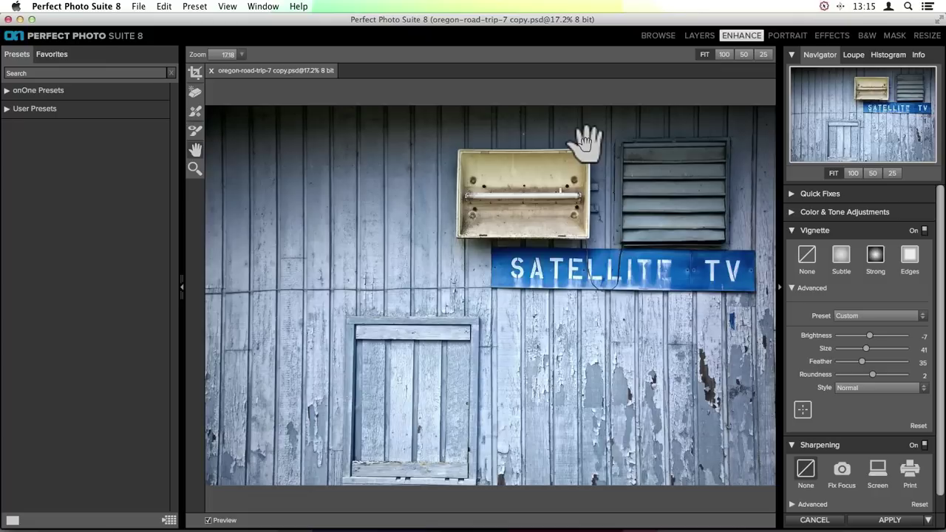
click(843, 337)
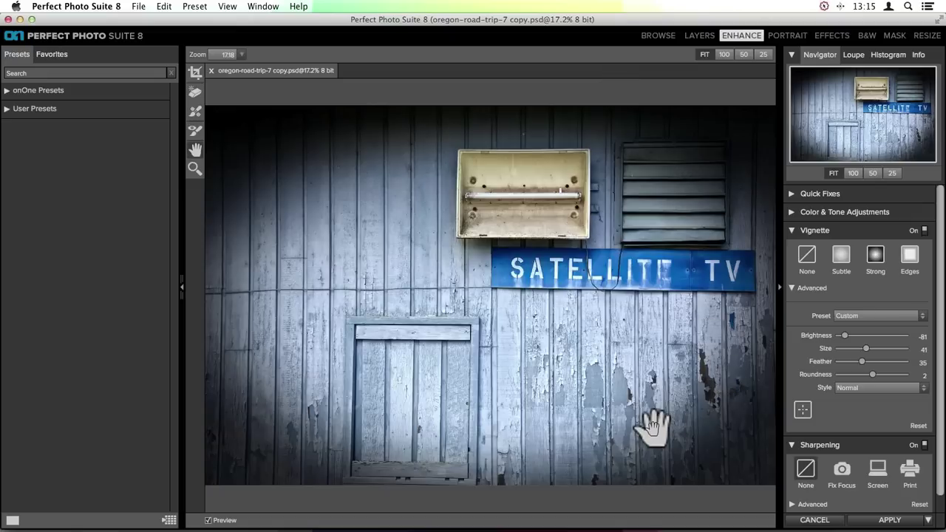
Set the vignette's center on the lower part of the cream light box and change the vignette style to Subtle
click(808, 411)
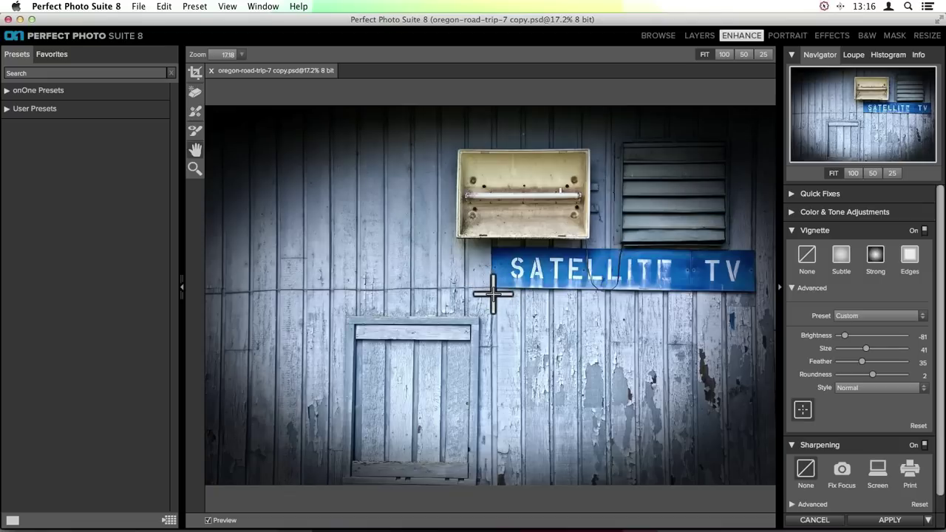
click(491, 223)
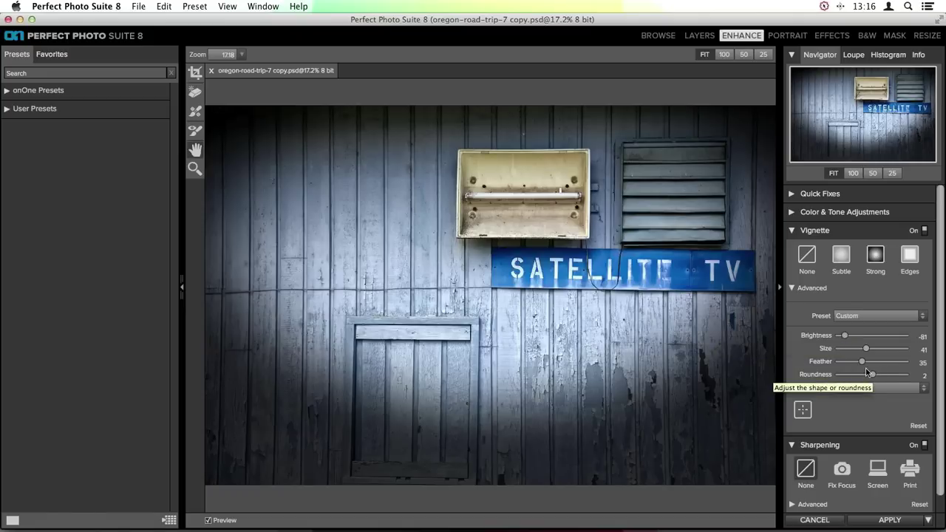
click(843, 390)
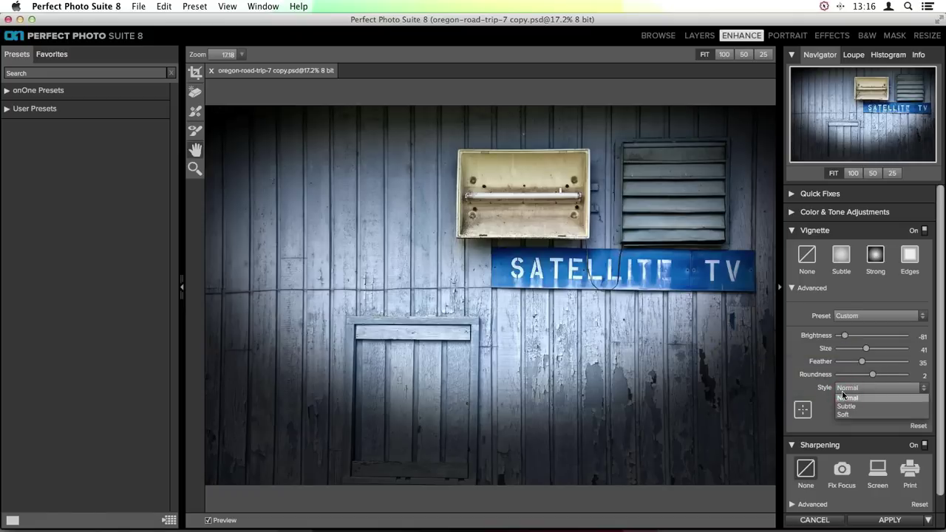
click(859, 407)
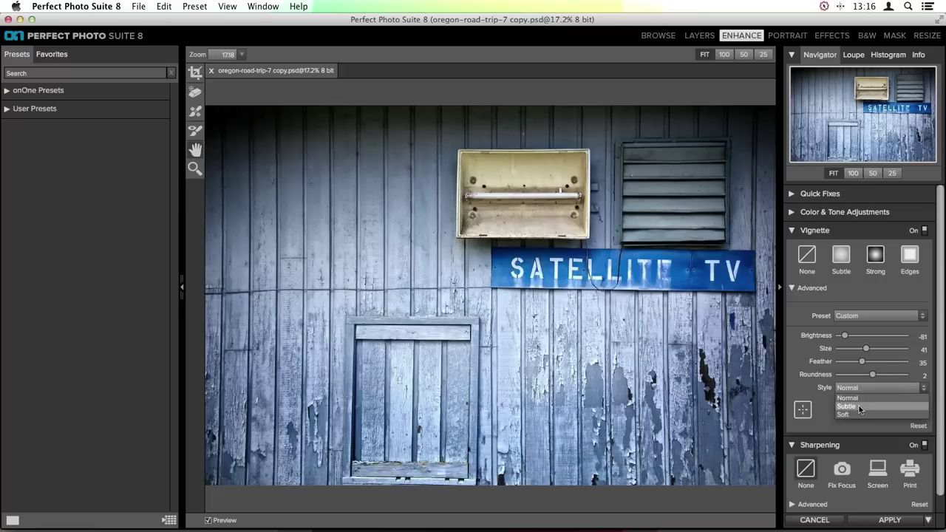
click(860, 407)
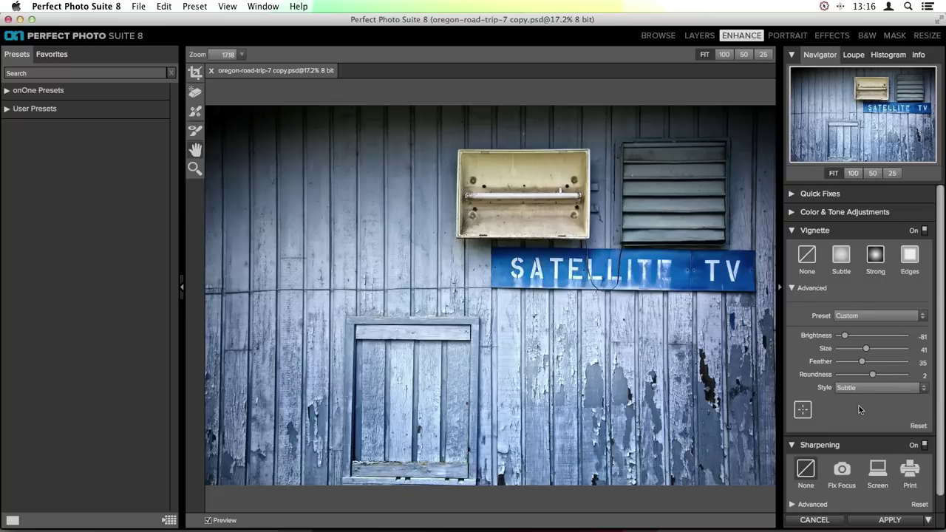
Soften the vignette with feather 74 and brightness -63, and collapse its settings
drag(861, 362, 887, 363)
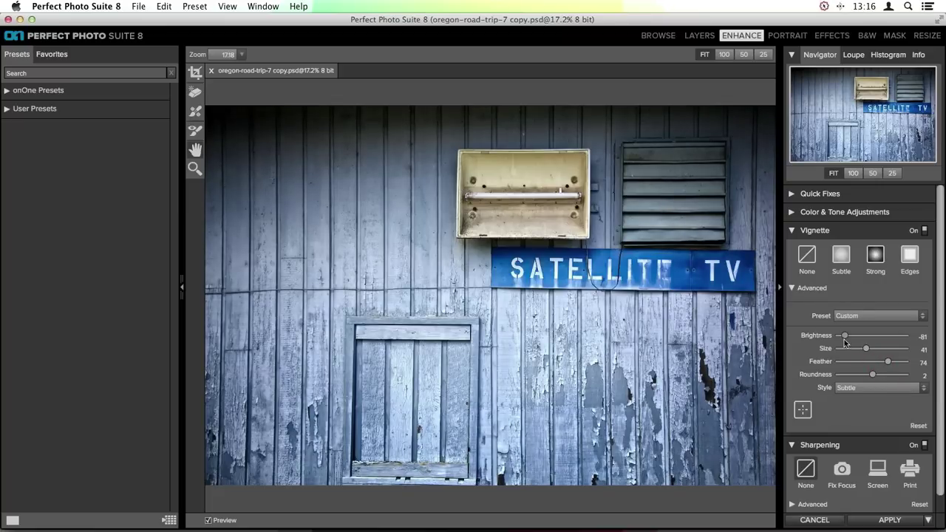
drag(844, 339, 850, 337)
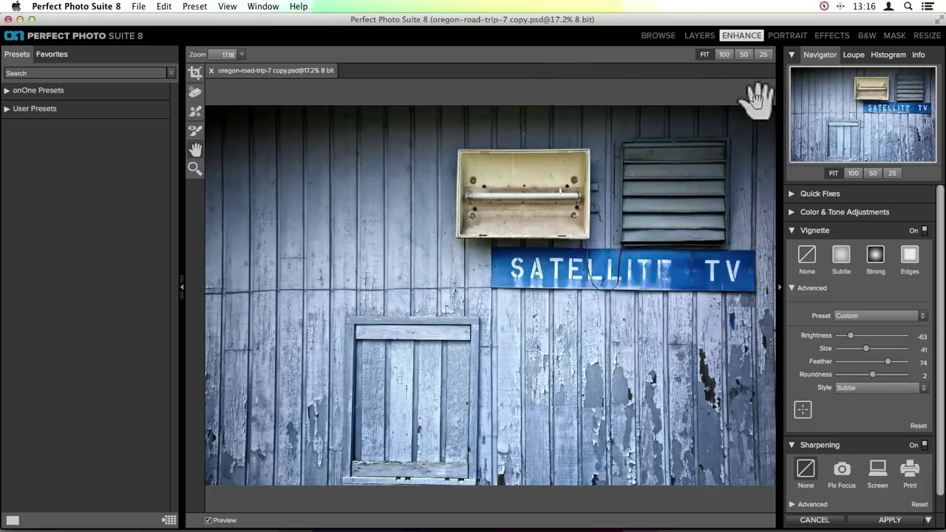
scroll(875, 278, down, 1)
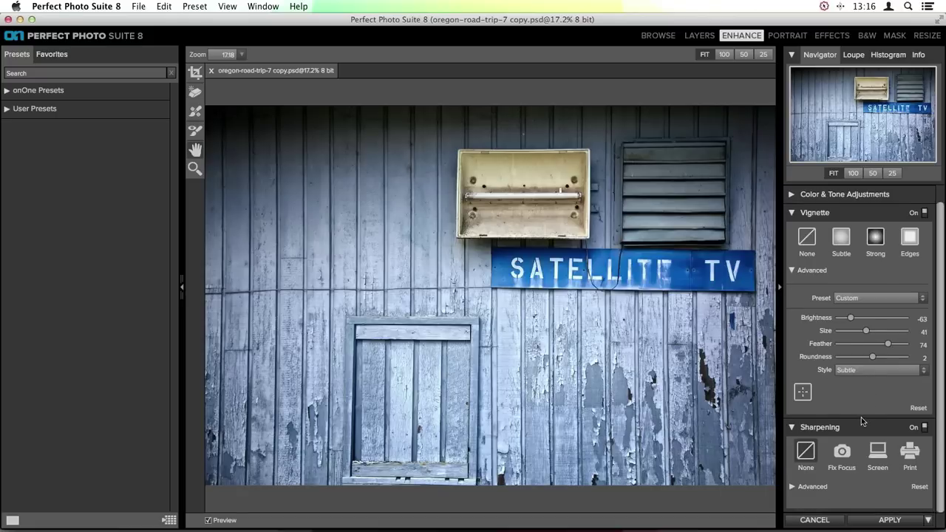
click(793, 214)
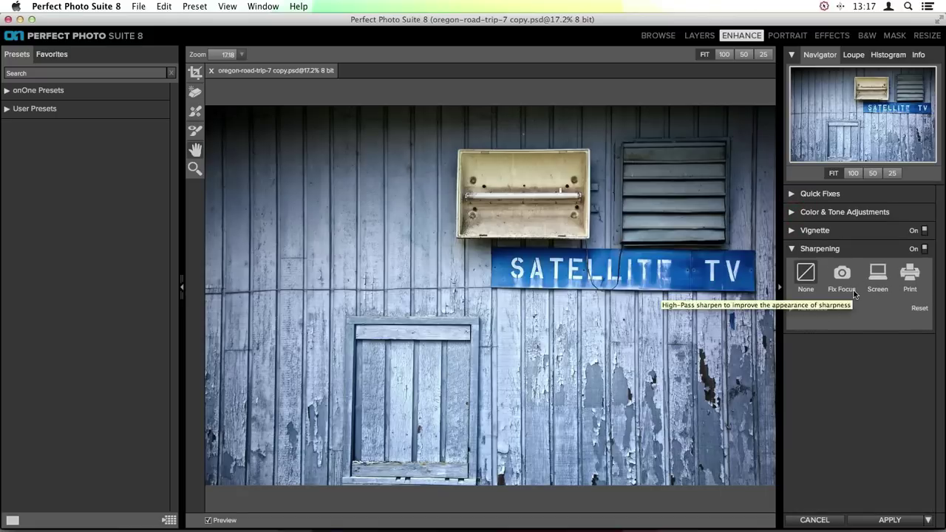
Show the advanced sharpening options, look through the output presets, and try Print Matte High
click(791, 309)
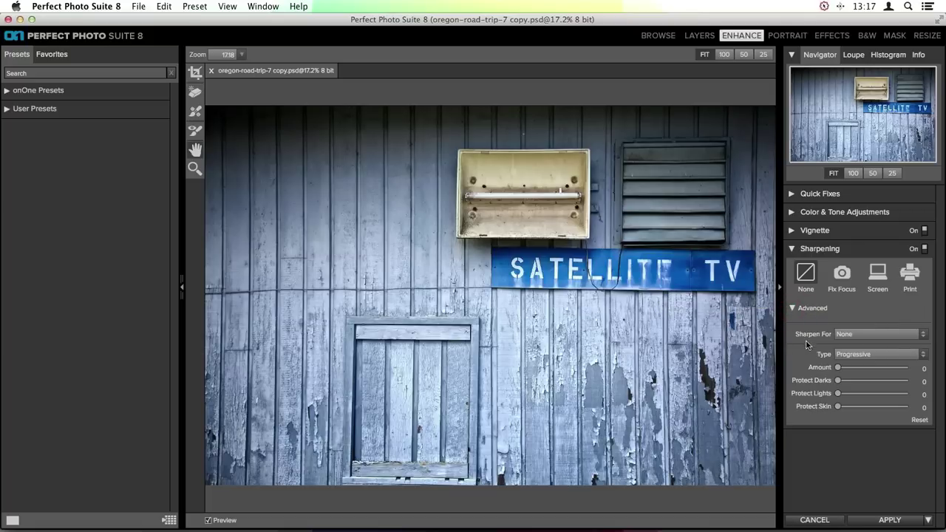
click(921, 334)
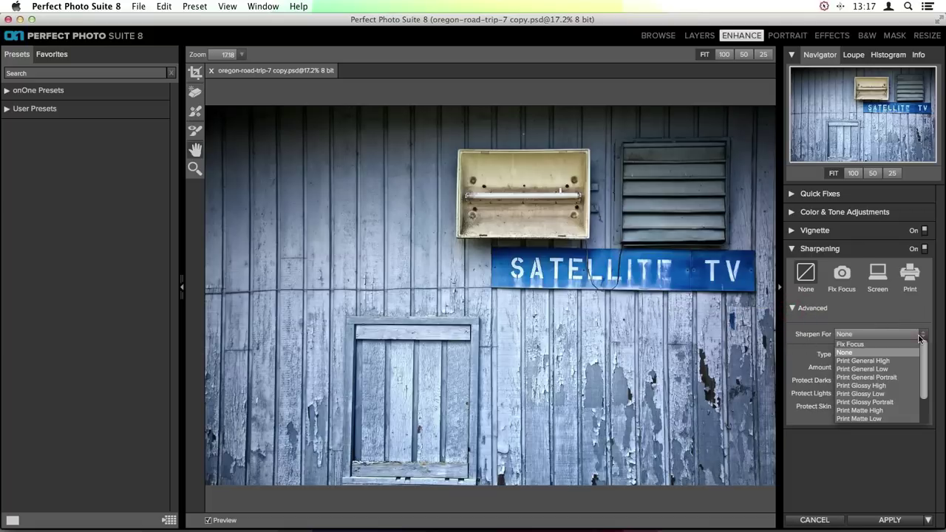
mouse_move(923, 366)
mouse_down()
mouse_move(922, 399)
mouse_move(929, 360)
mouse_up()
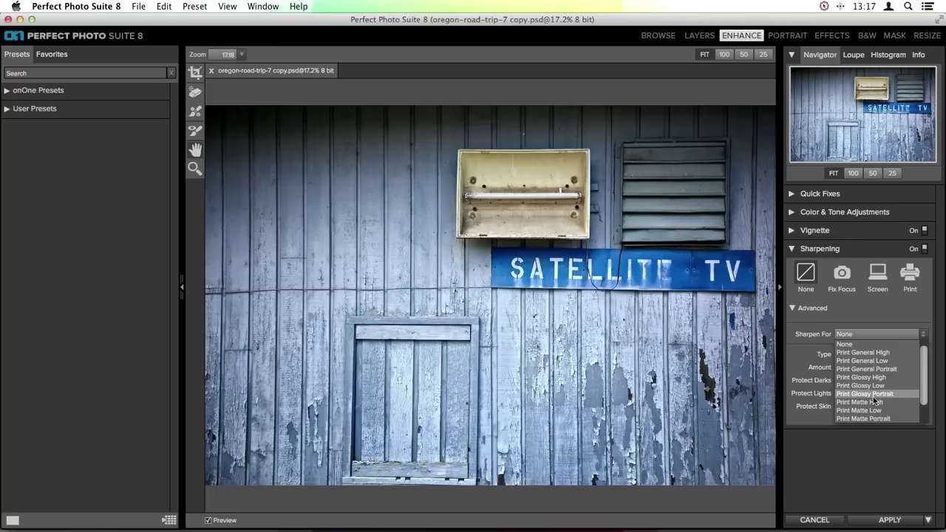
scroll(873, 385, down, 3)
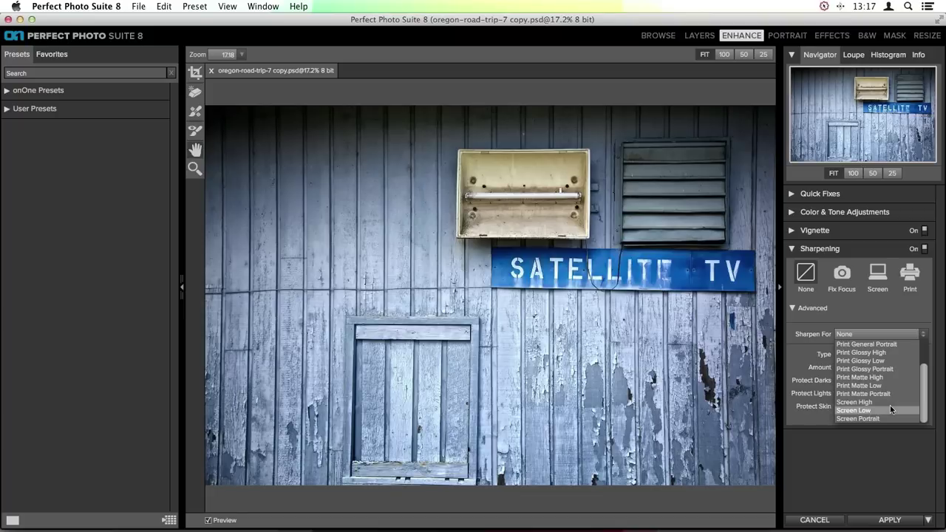
click(878, 378)
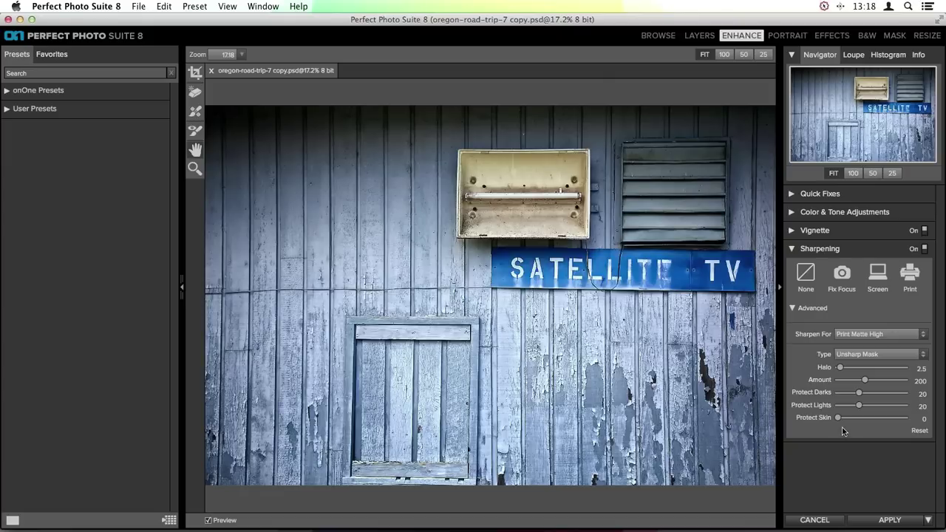
Try the Print Matte Low sharpening preset, switch sharpening off, and collapse its settings
click(872, 334)
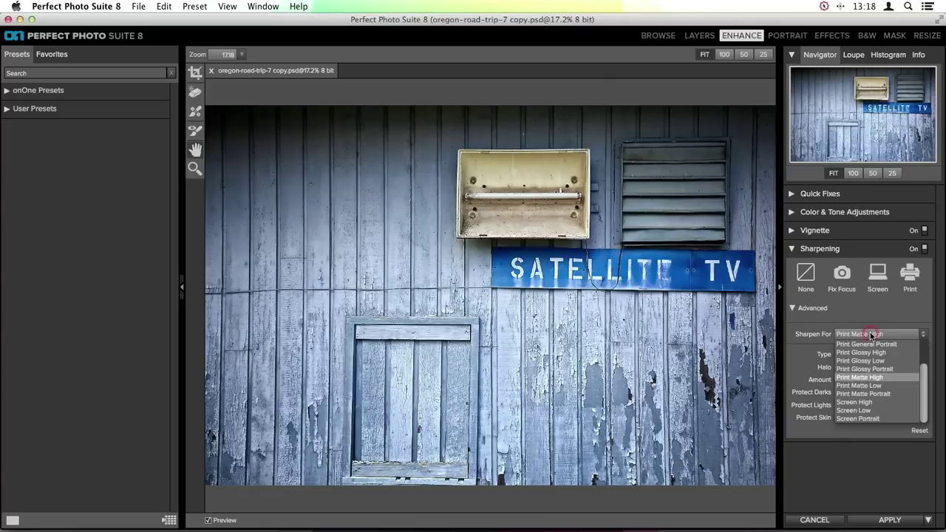
click(863, 386)
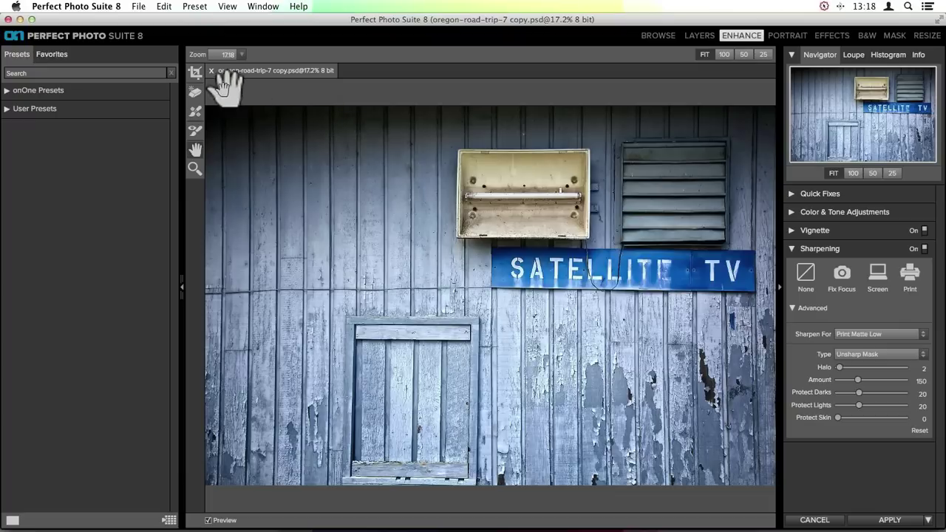
click(924, 249)
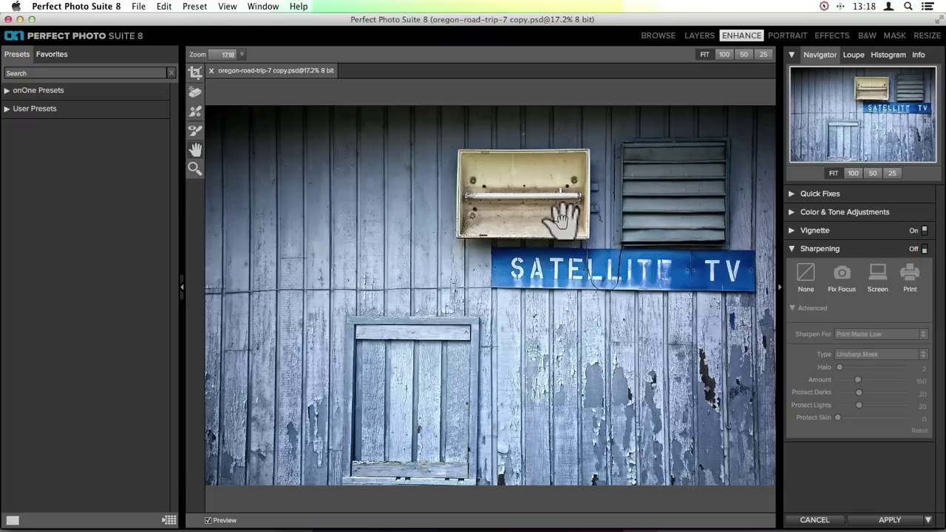
click(791, 249)
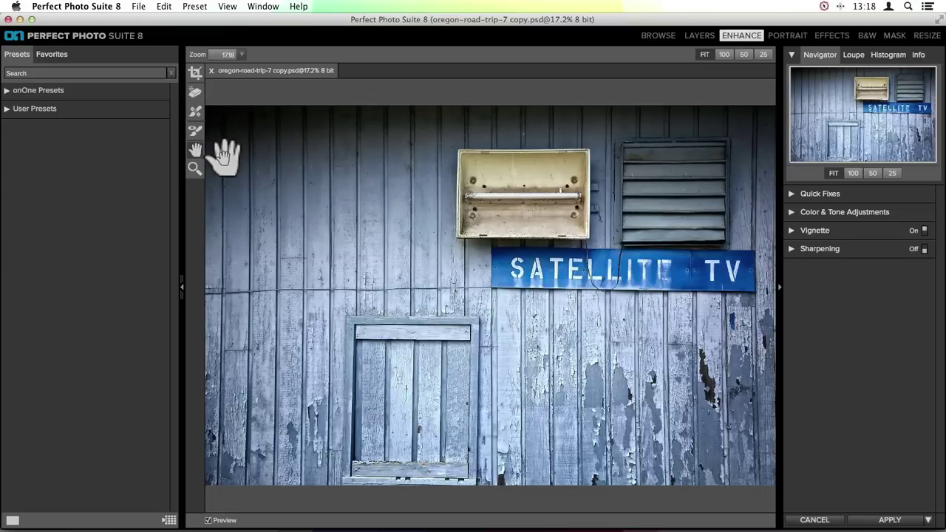
Select the eraser tool and zoom in on the photo to 25%
click(197, 96)
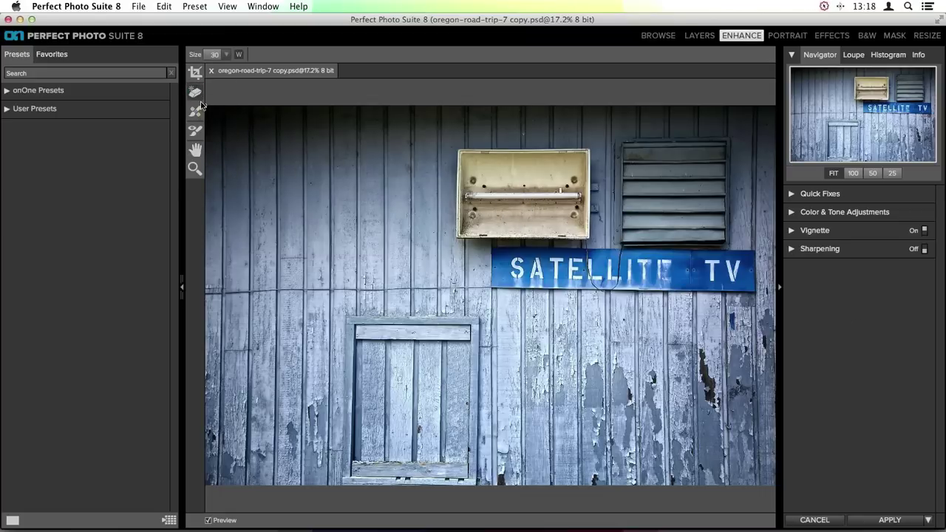
key(super+equal)
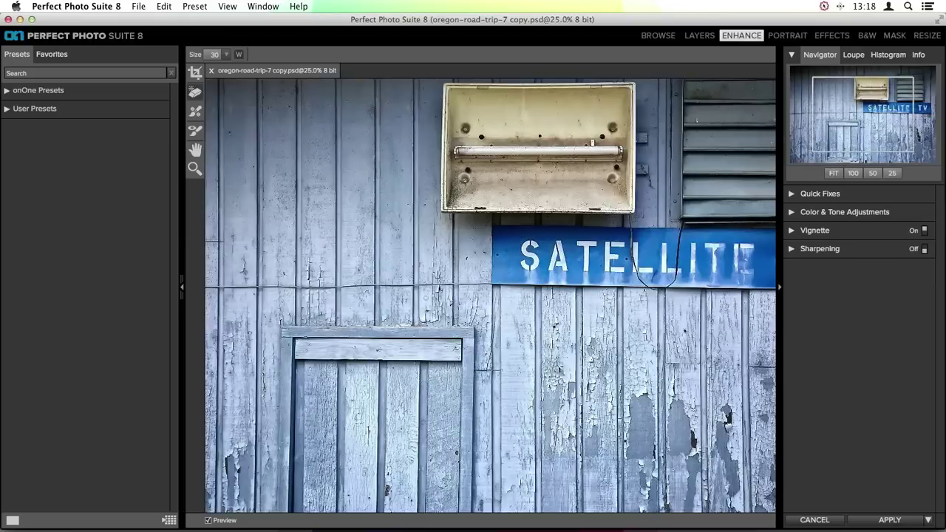
Switch sharpening back on and reset its output preset to None
click(792, 249)
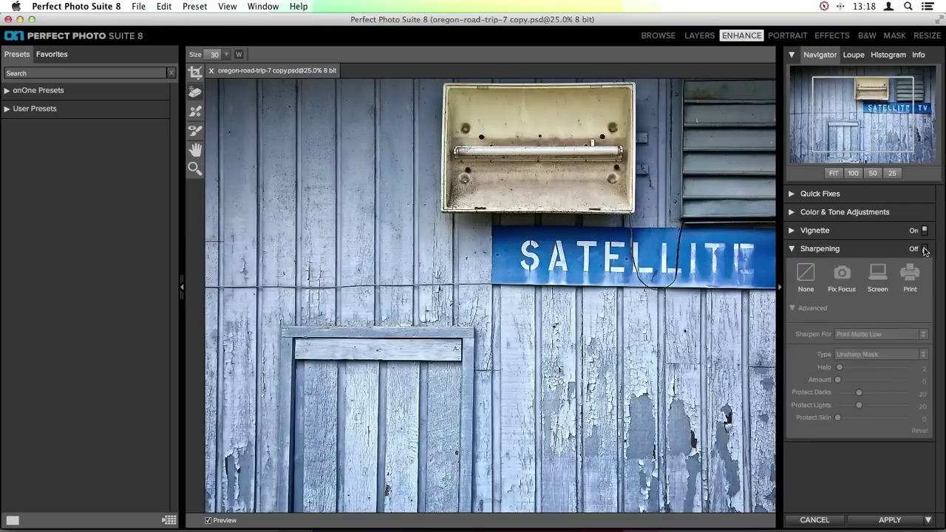
click(924, 249)
click(861, 333)
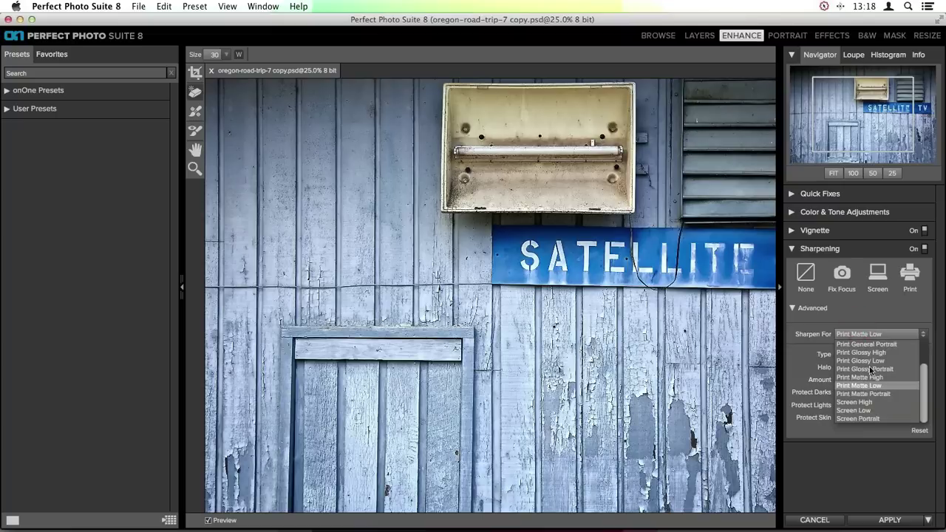
scroll(874, 376, up, 3)
click(857, 347)
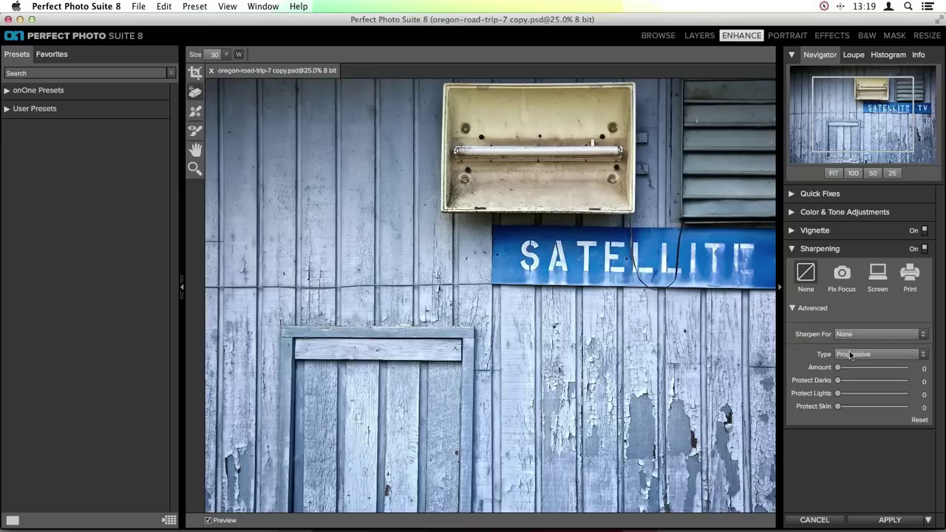
Try to paint away the blue paint chip below the SATELLITE TV sign with an enlarged retouch brush
drag(703, 332, 492, 317)
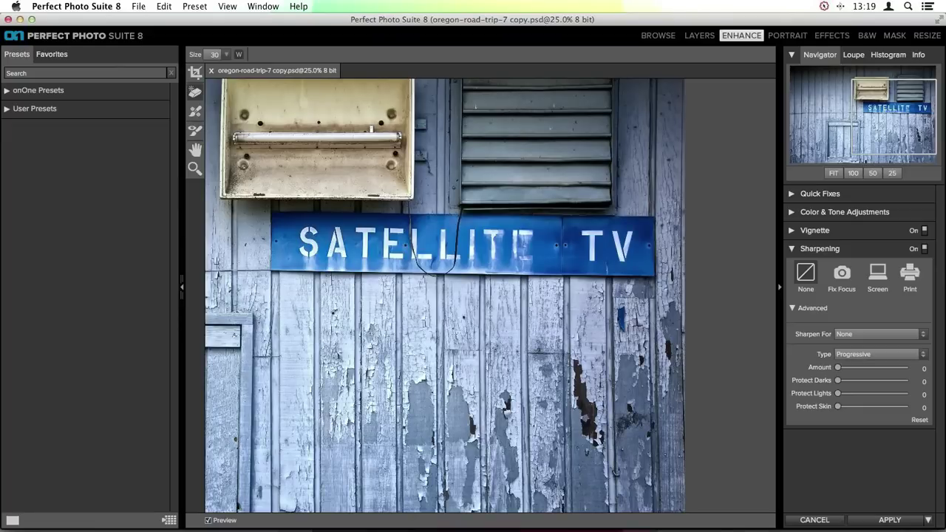
key(bracketright)
key(bracketright)
key(bracketright)
key(bracketright)
key(bracketright)
click(195, 111)
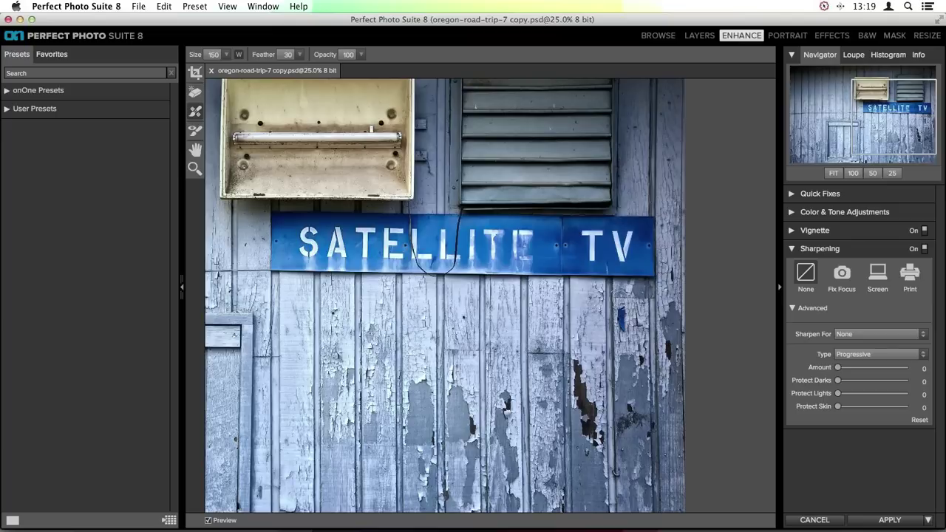
key(bracketright)
drag(623, 294, 626, 336)
Remove the blue paint chip below the sign with the eraser tool at size 100
click(192, 96)
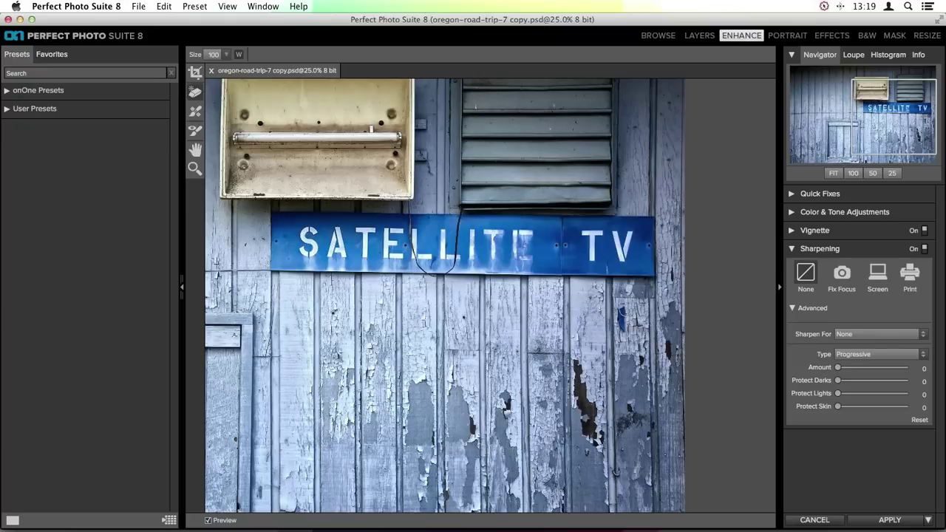
drag(621, 304, 626, 335)
key(super+0)
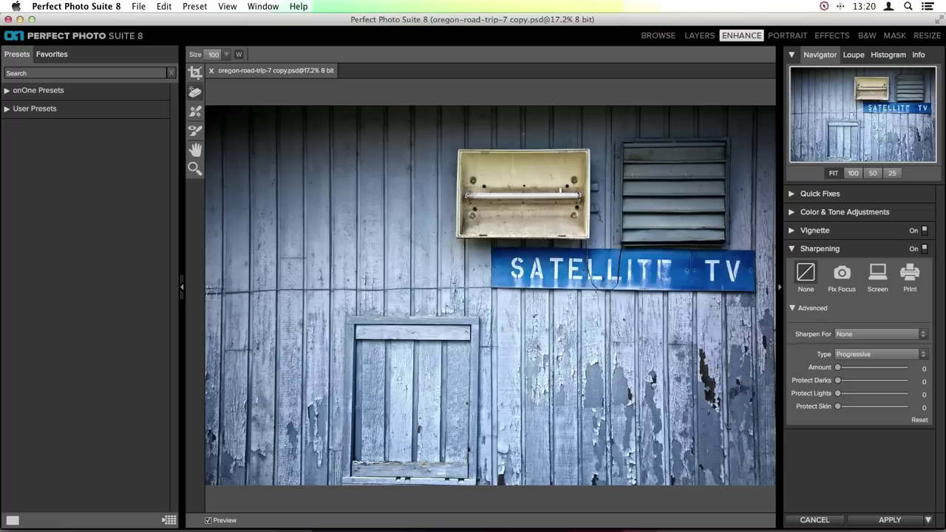
Erase the horizontal cable running across the wall to the sign and apply the enhancements to the photo
drag(211, 294, 487, 289)
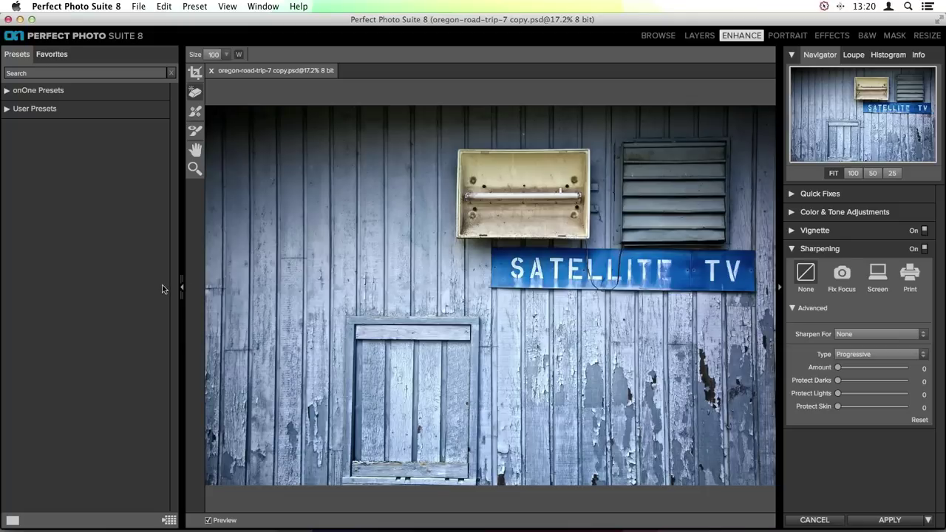
drag(229, 291, 208, 290)
click(889, 519)
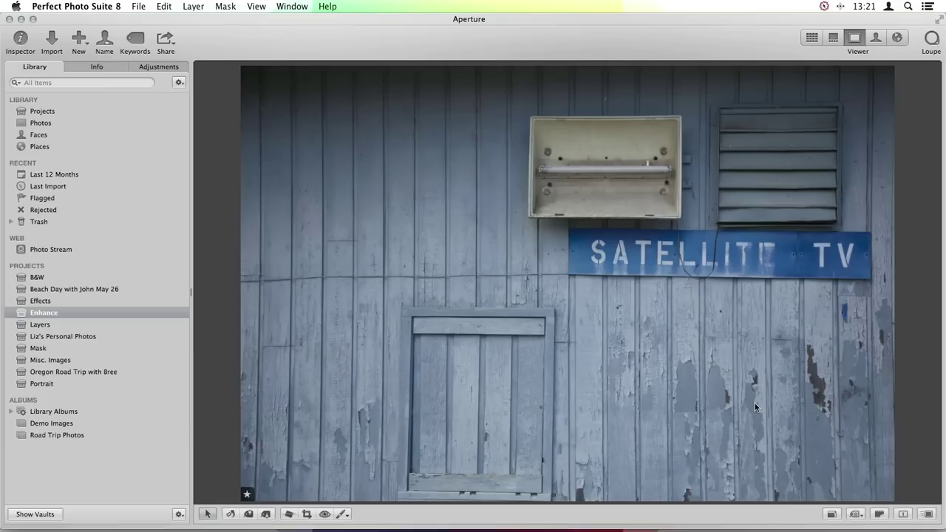
In Aperture, view the enhanced wall photo full size, compare it with its original, and return to the Enhance project thumbnails
key(v)
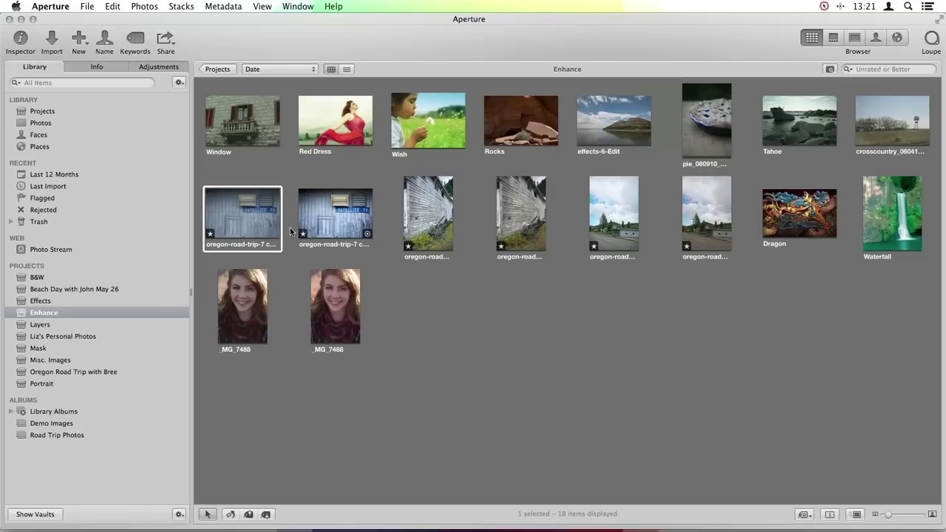
double_click(257, 208)
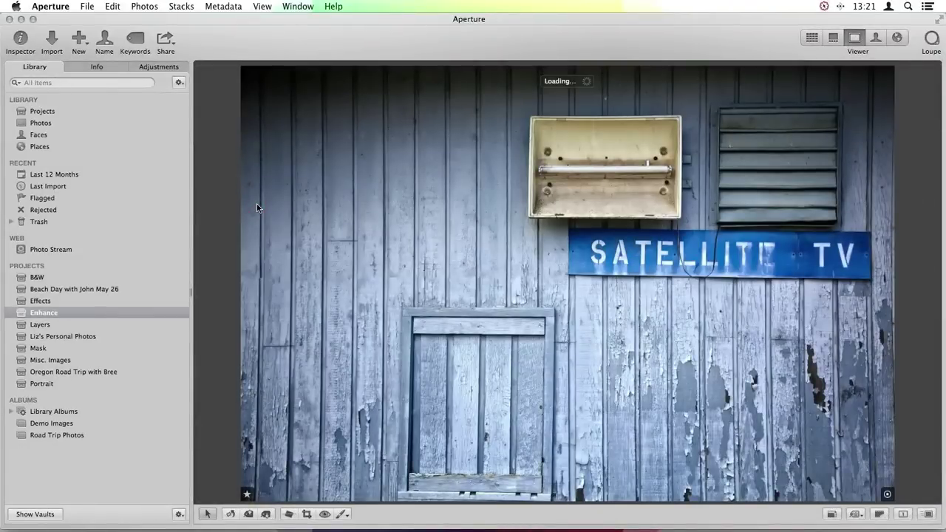
key(m)
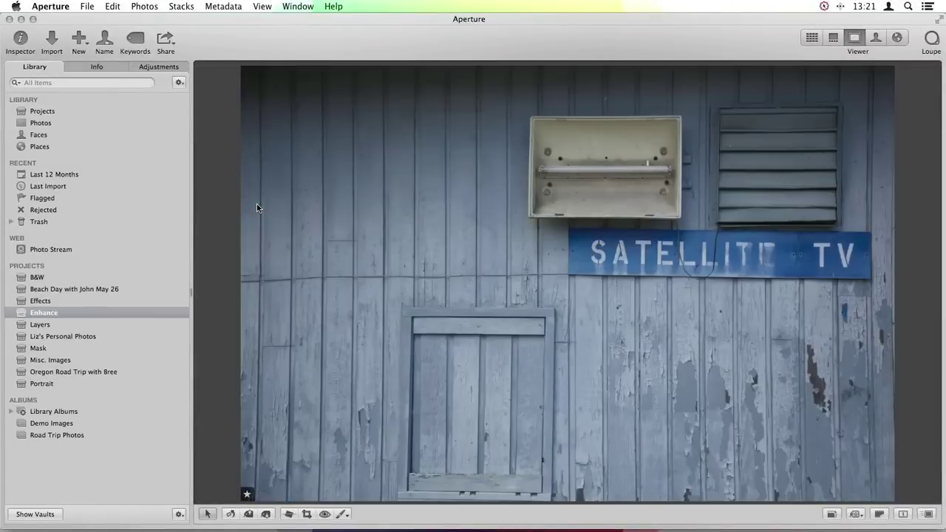
key(m)
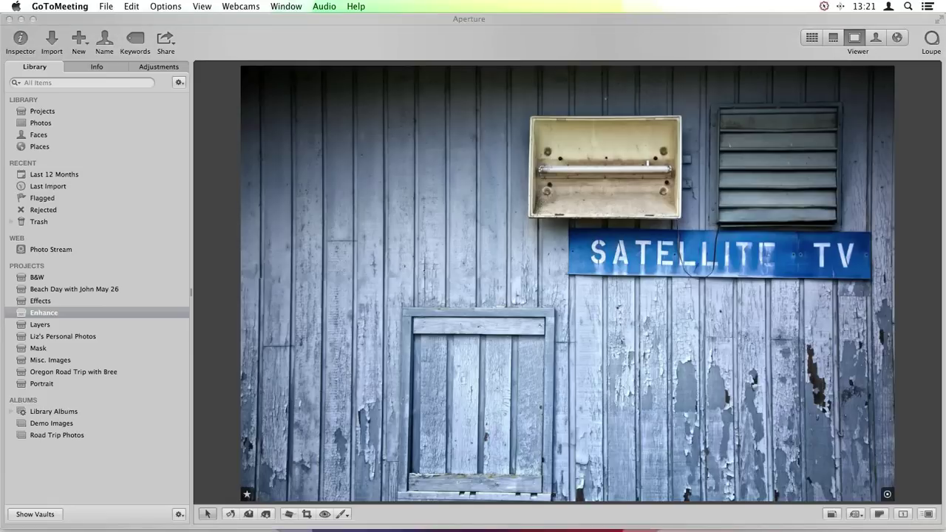
click(578, 30)
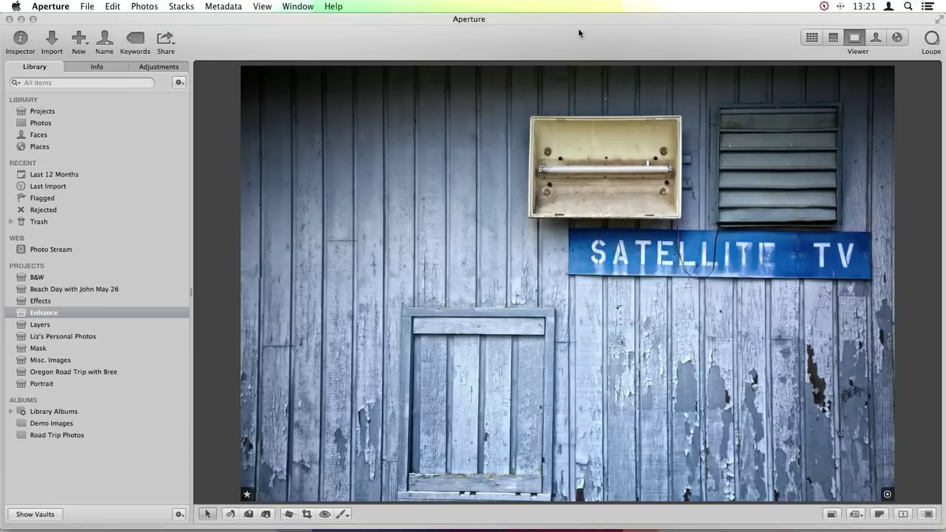
key(v)
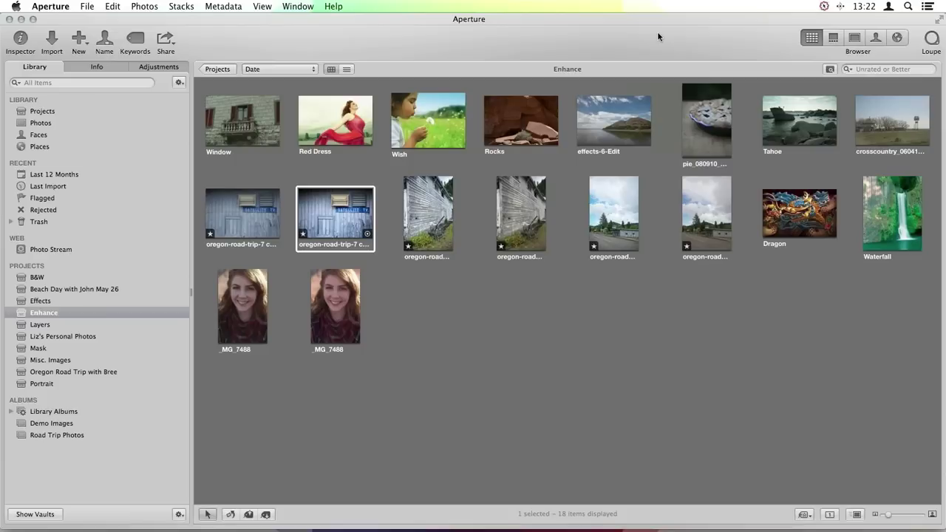
Browse the Effects project, open the Layers project, and display PLayers_Theatre_1b full size
click(85, 301)
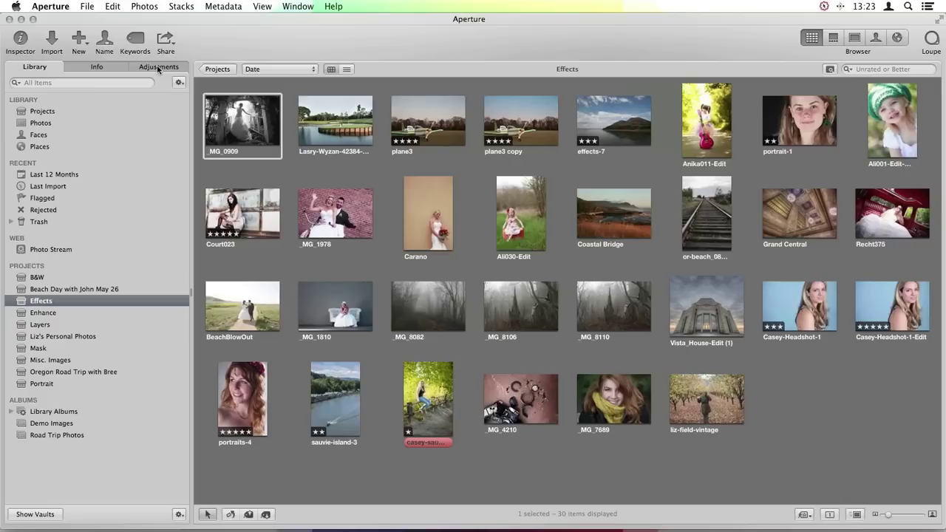
click(40, 326)
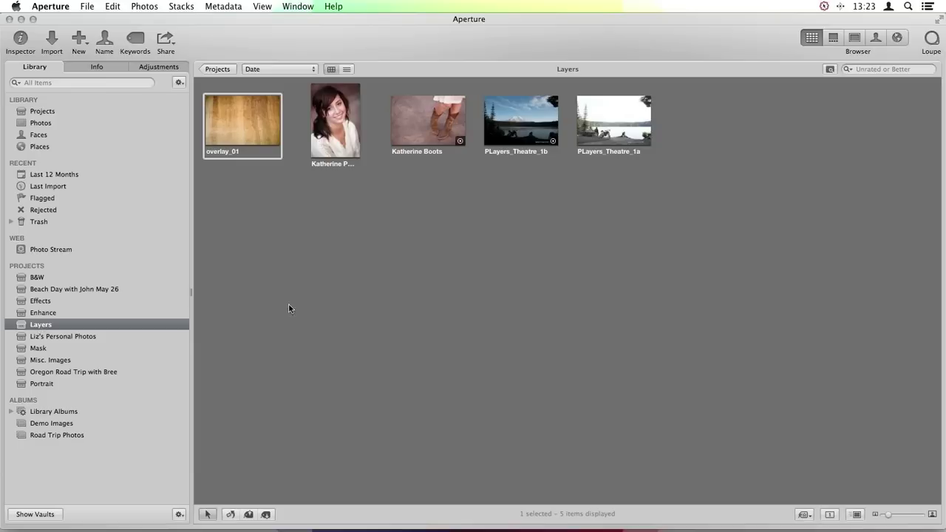
click(343, 188)
click(416, 113)
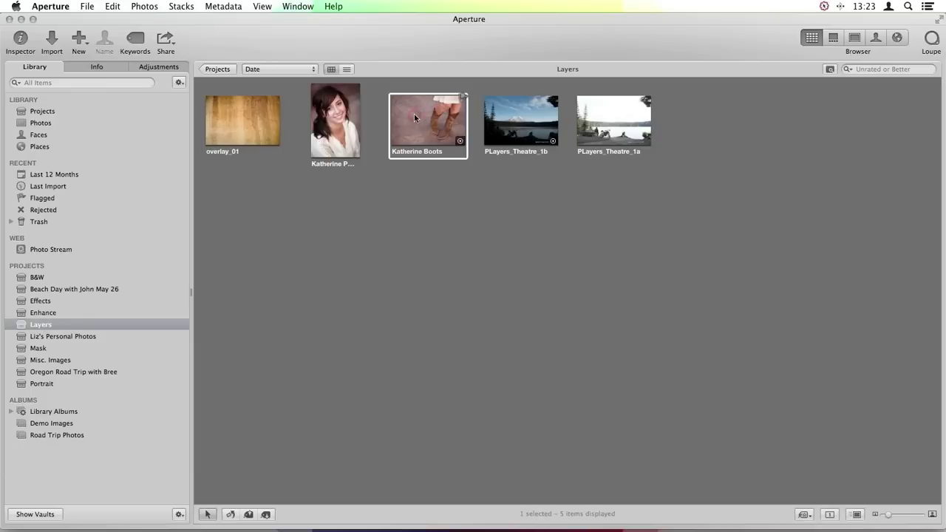
click(536, 124)
double_click(505, 116)
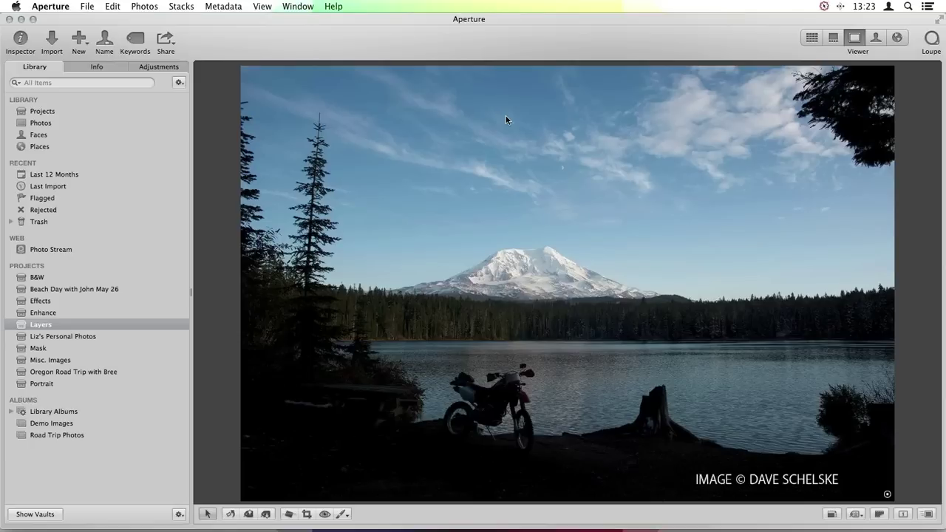
Compare the dark PLayers_Theatre_1b and bright PLayers_Theatre_1a exposures full size, ending on PLayers_Theatre_1a, and return to the thumbnails
key(m)
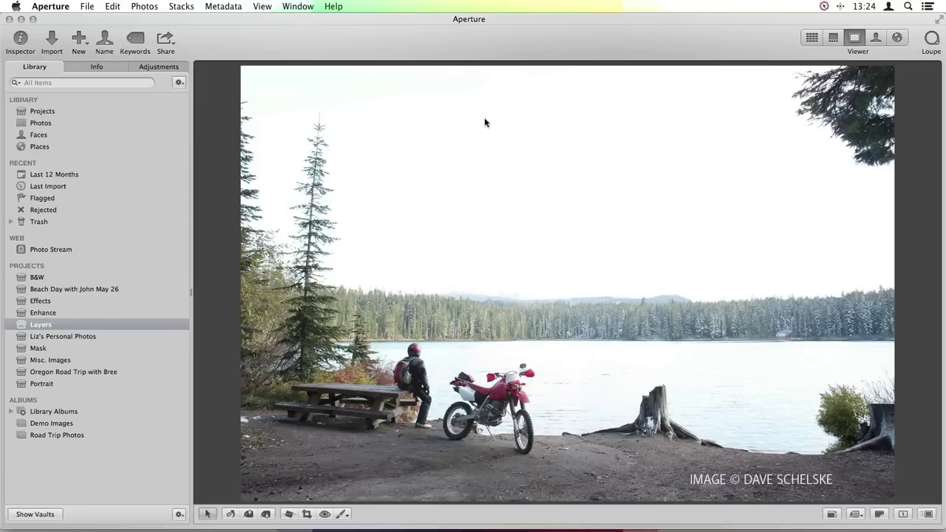
key(Right)
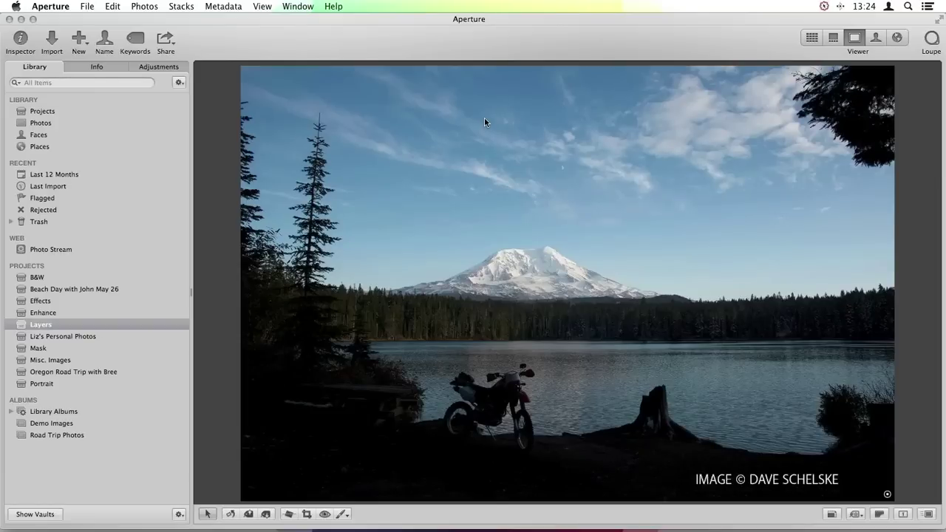
key(Left)
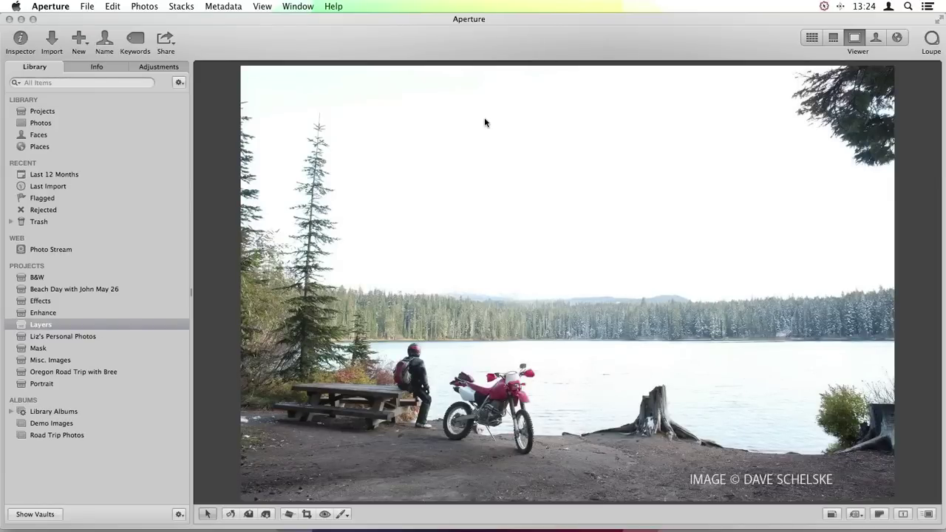
key(Right)
key(Left)
key(v)
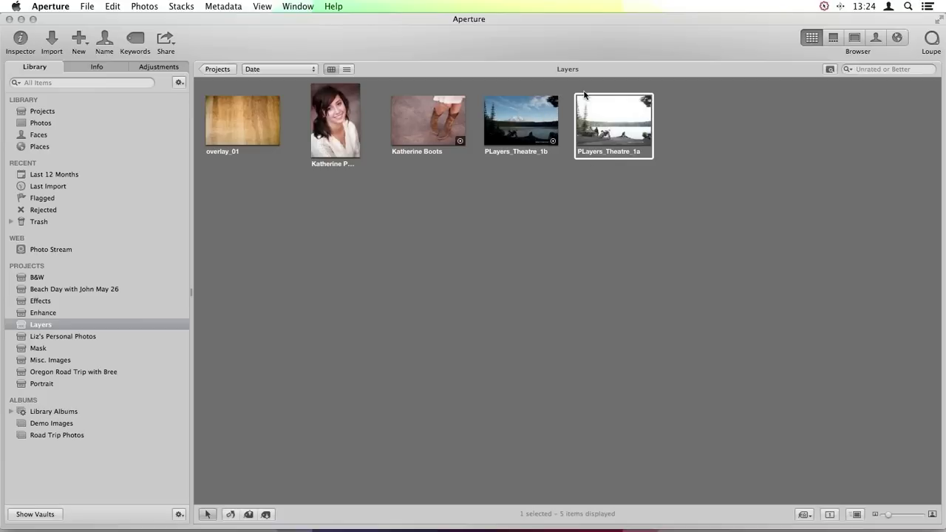
Add PLayers_Theatre_1b to the selection with PLayers_Theatre_1a and open both as layers in Perfect Layers 8
super+click(529, 138)
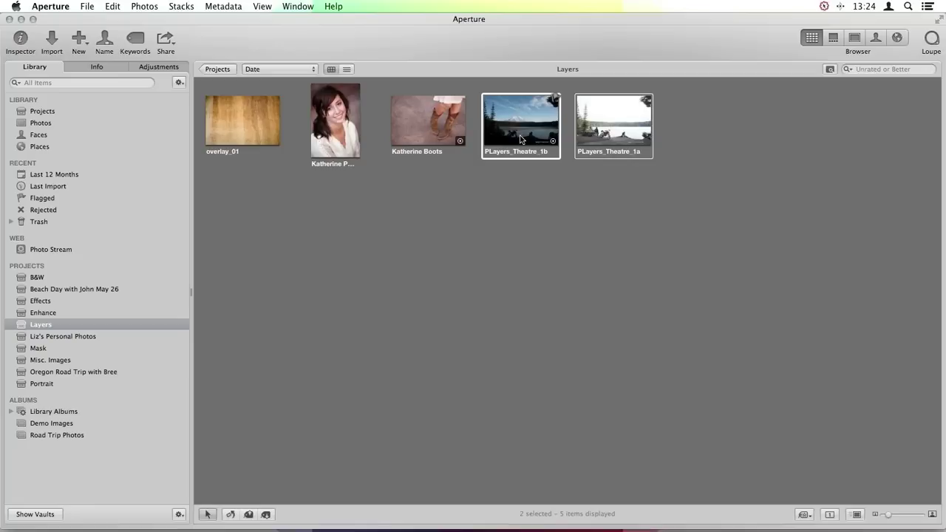
right_click(521, 139)
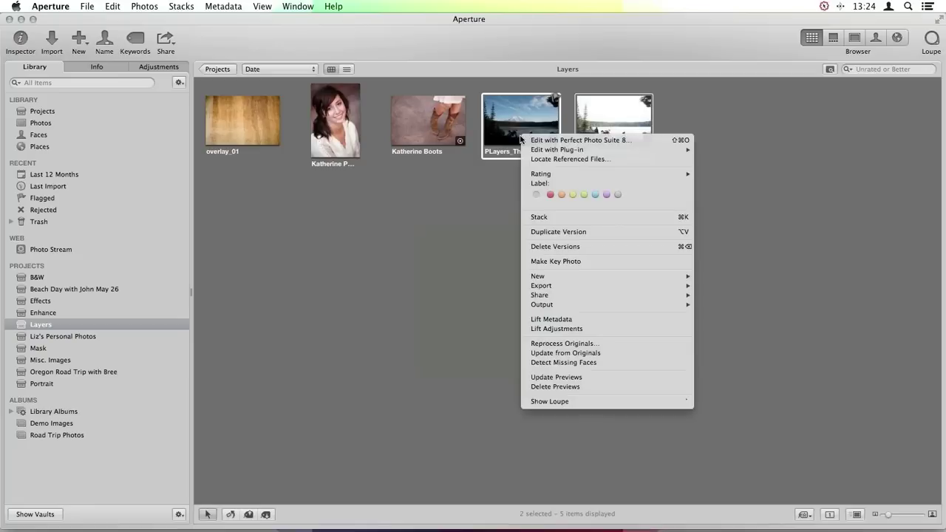
mouse_move(651, 149)
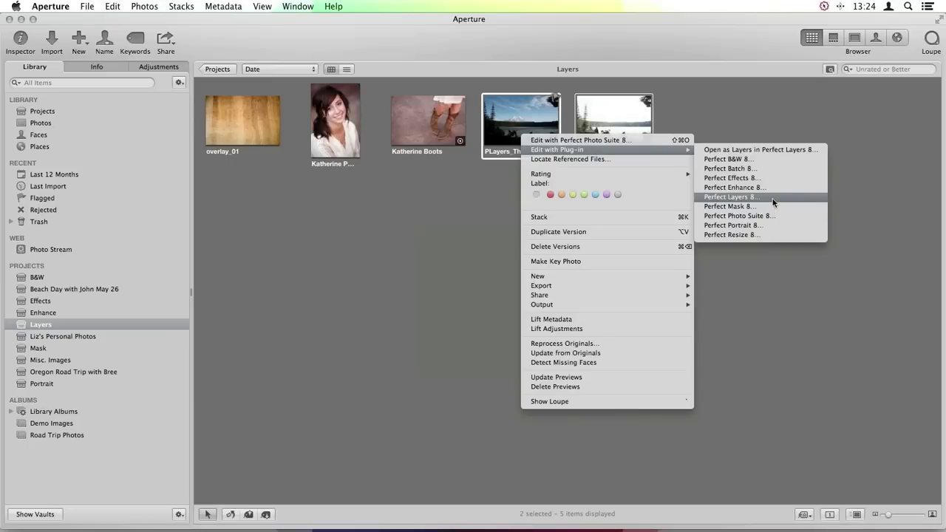
click(803, 150)
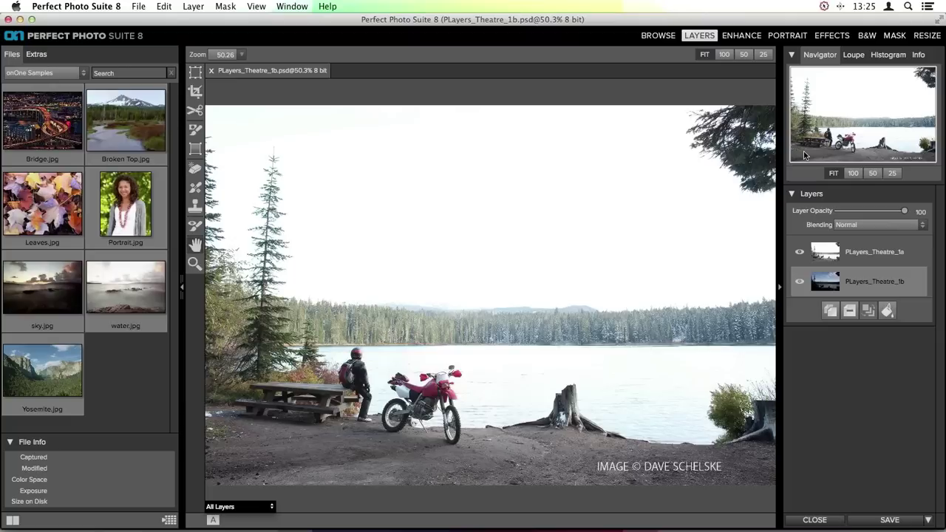
Select the PLayers_Theatre_1a layer, hide it to check the layer beneath, and show it again
click(825, 253)
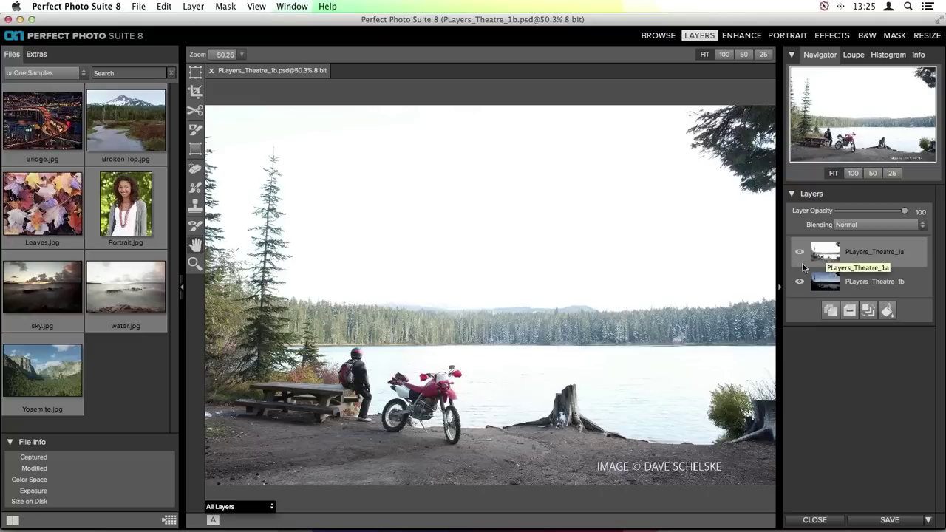
click(799, 255)
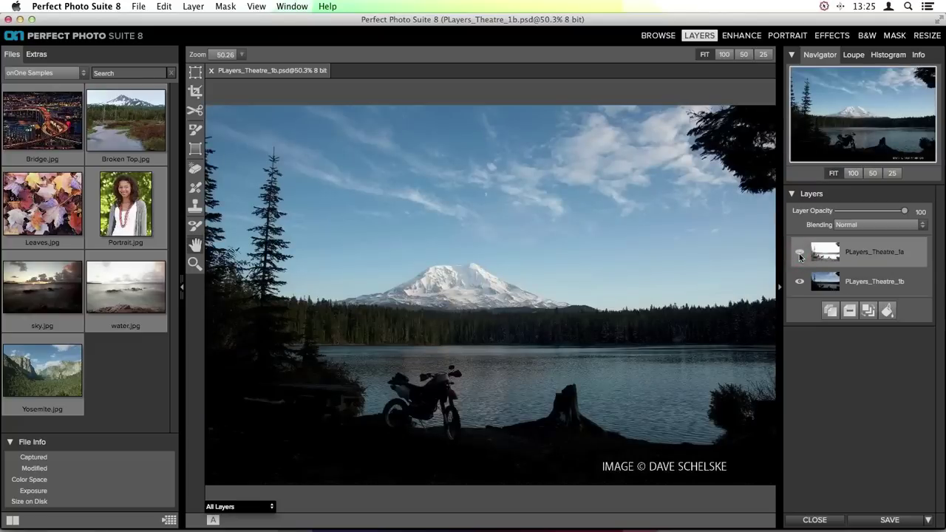
click(799, 255)
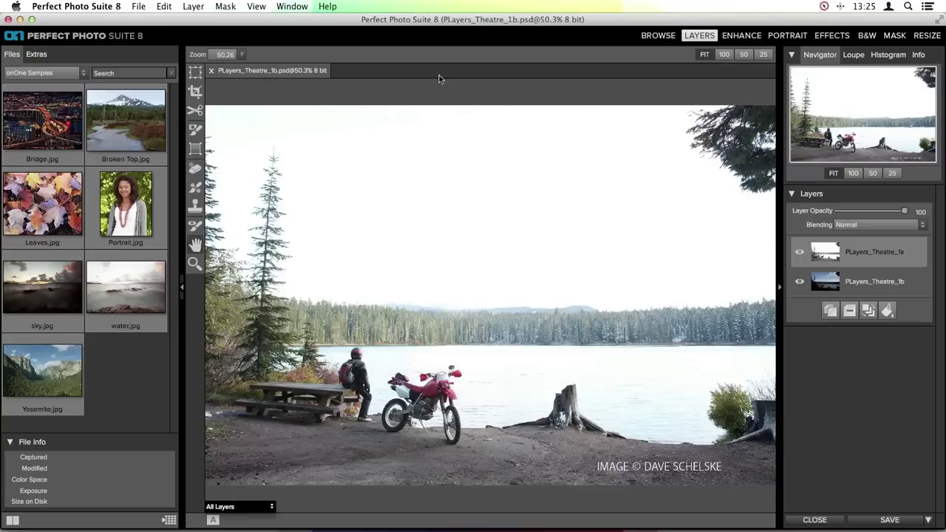
Add a Linear Top gradient mask to the PLayers_Theatre_1a layer and move it slightly down to the tree-covered horizon
click(194, 150)
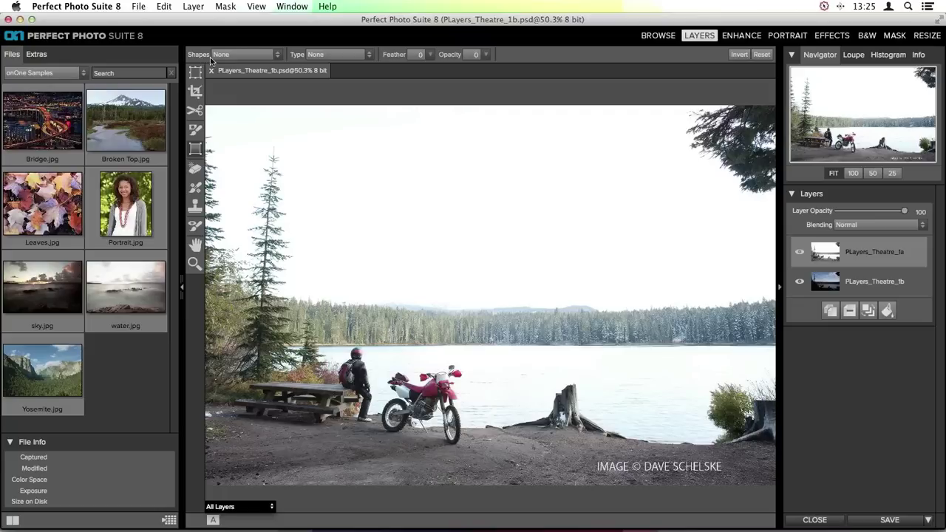
click(276, 56)
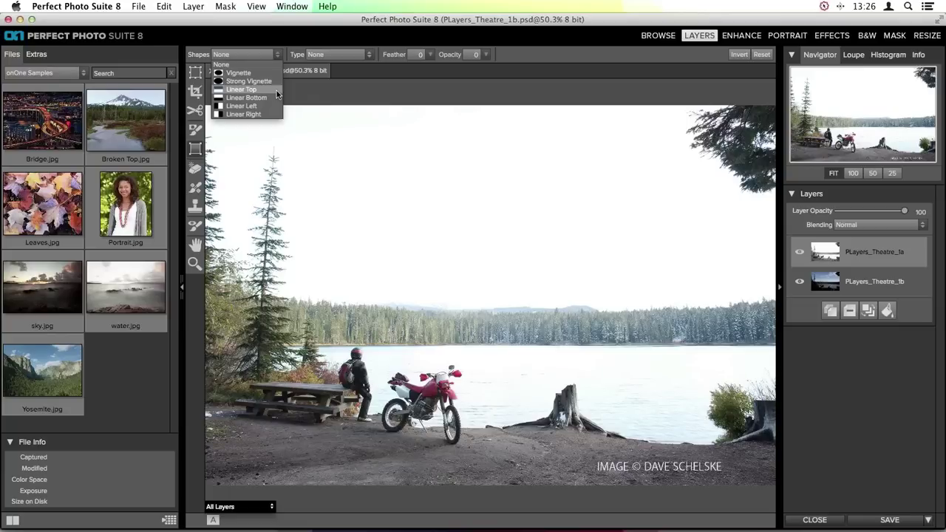
click(276, 90)
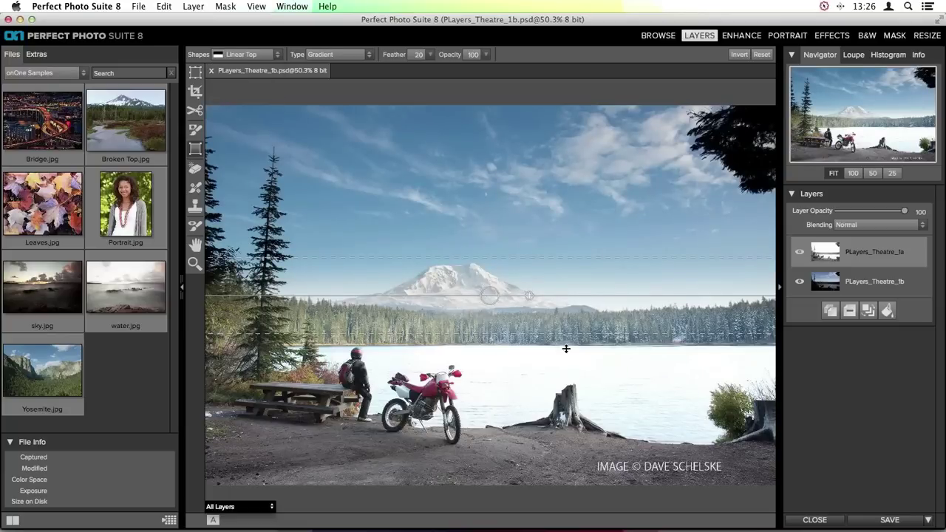
mouse_move(481, 386)
mouse_down()
mouse_move(465, 407)
mouse_move(485, 370)
mouse_move(483, 395)
mouse_up()
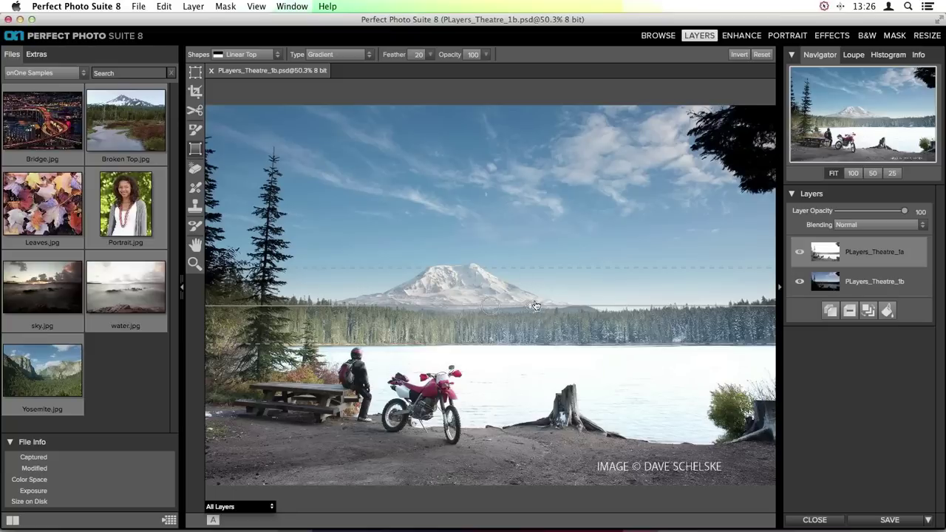
Tilt the gradient mask slightly to follow the horizon, try a feather of 4, then widen it to 56 and adjust its placement
drag(532, 307, 563, 308)
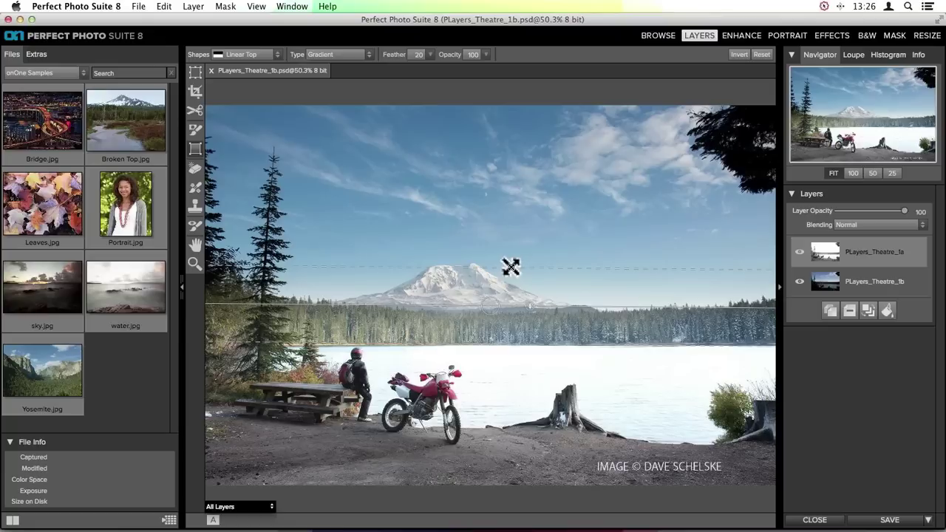
drag(511, 267, 533, 297)
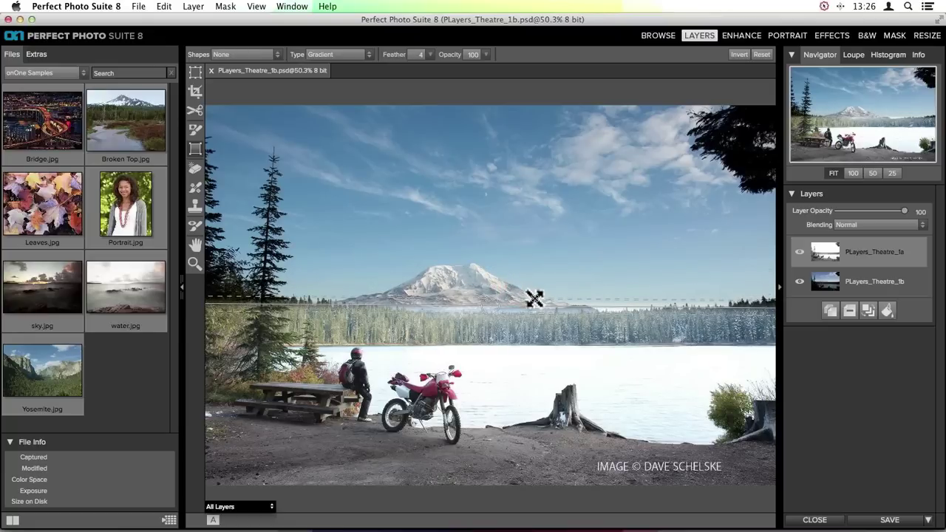
drag(535, 297, 522, 200)
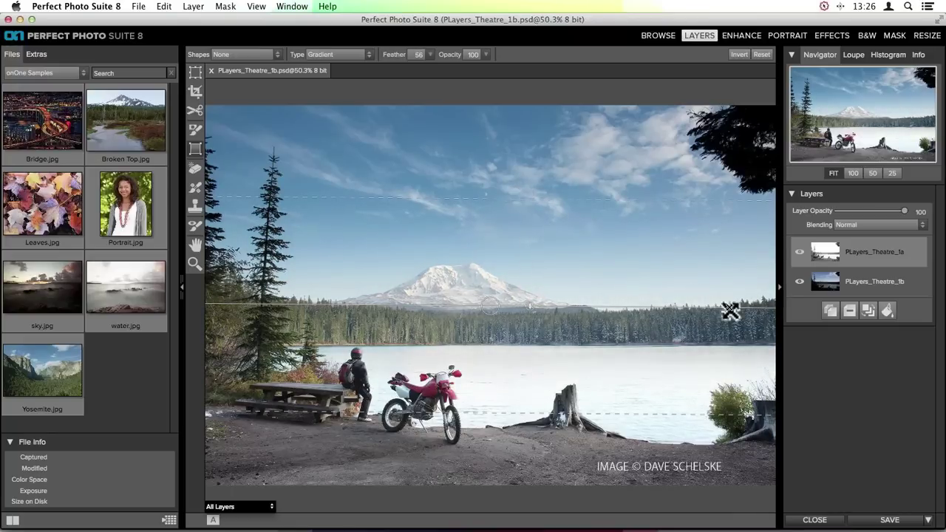
drag(494, 453, 493, 465)
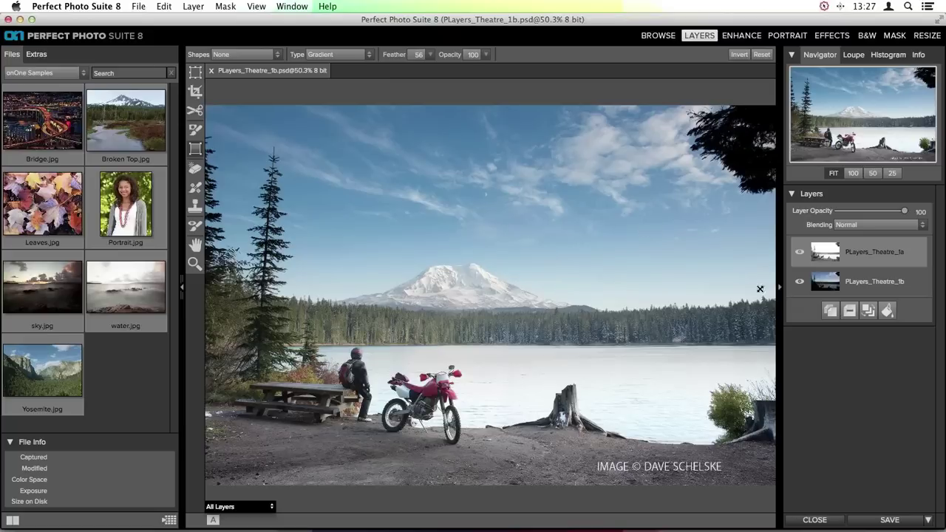
Finish the gradient mask and create a new stamped layer from the combined PLayers_Theatre layers
click(194, 6)
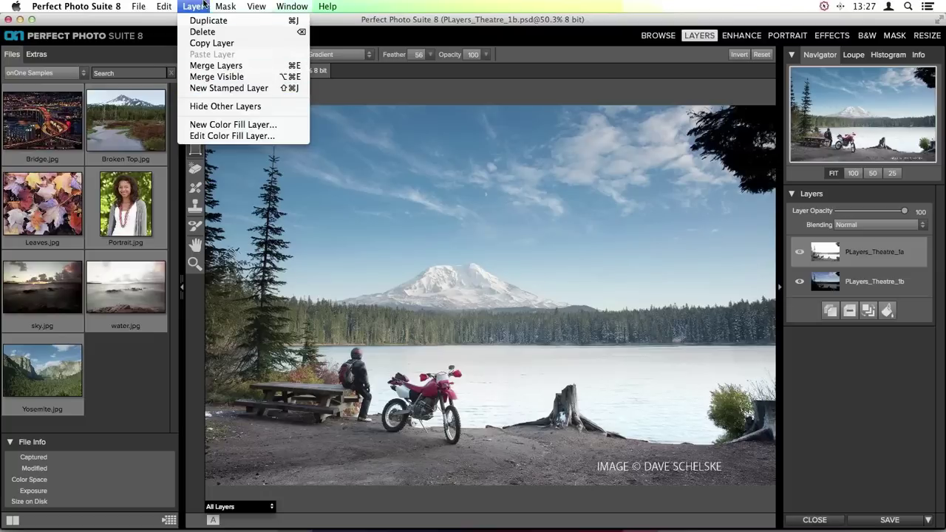
click(448, 198)
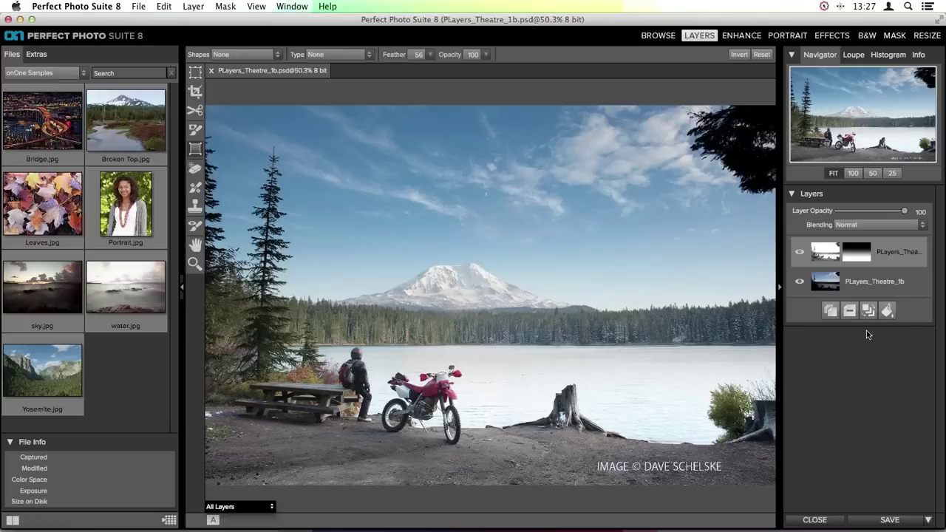
click(192, 5)
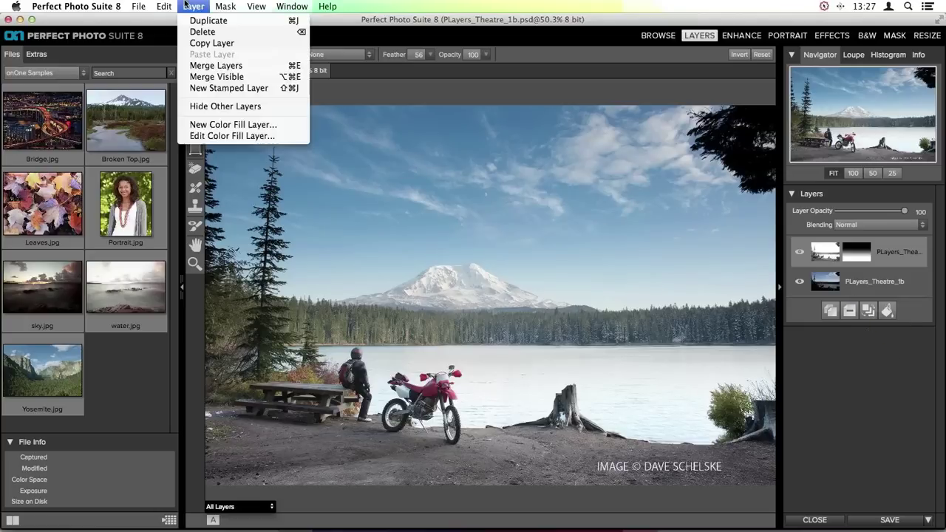
click(274, 88)
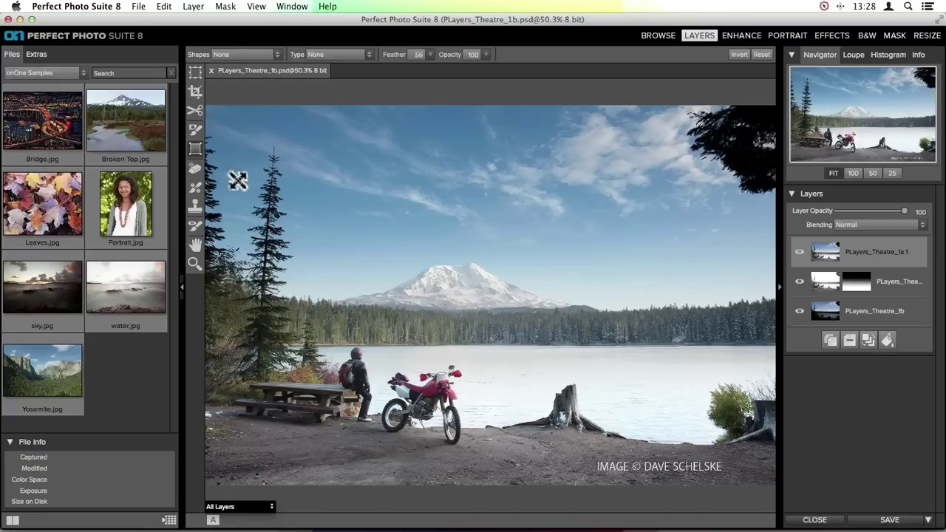
Erase the bush and cut stump at the lake's right edge on the stamped layer, using a brush size of 100
click(195, 172)
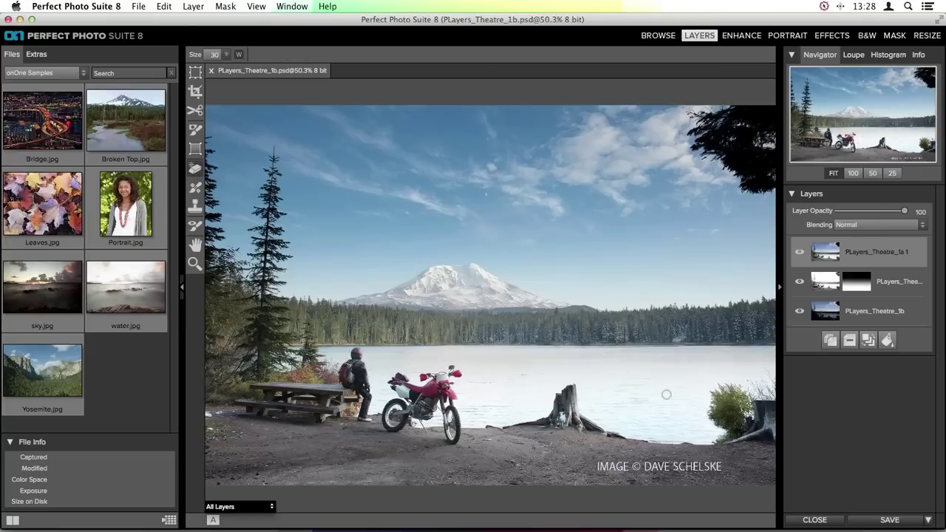
key(bracketright)
key(bracketright)
key(bracketright)
key(bracketright)
key(bracketright)
key(bracketright)
key(bracketright)
mouse_move(769, 369)
mouse_down()
mouse_move(718, 398)
mouse_move(718, 410)
mouse_move(730, 413)
mouse_move(767, 409)
mouse_move(717, 432)
mouse_move(772, 428)
mouse_up()
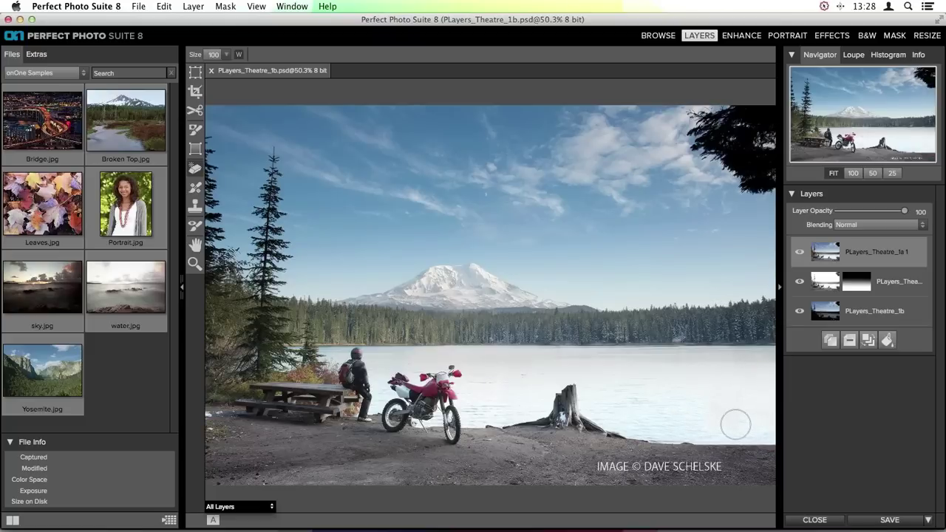
Erase the overhanging branches from the sky's upper right corner and clean up the leftover spots with a brush size of 45
mouse_move(728, 111)
mouse_down()
mouse_move(697, 112)
mouse_move(704, 149)
mouse_move(756, 111)
mouse_move(773, 117)
mouse_move(774, 159)
mouse_move(747, 127)
mouse_move(728, 141)
mouse_move(726, 159)
mouse_move(748, 153)
mouse_move(745, 182)
mouse_move(769, 187)
mouse_up()
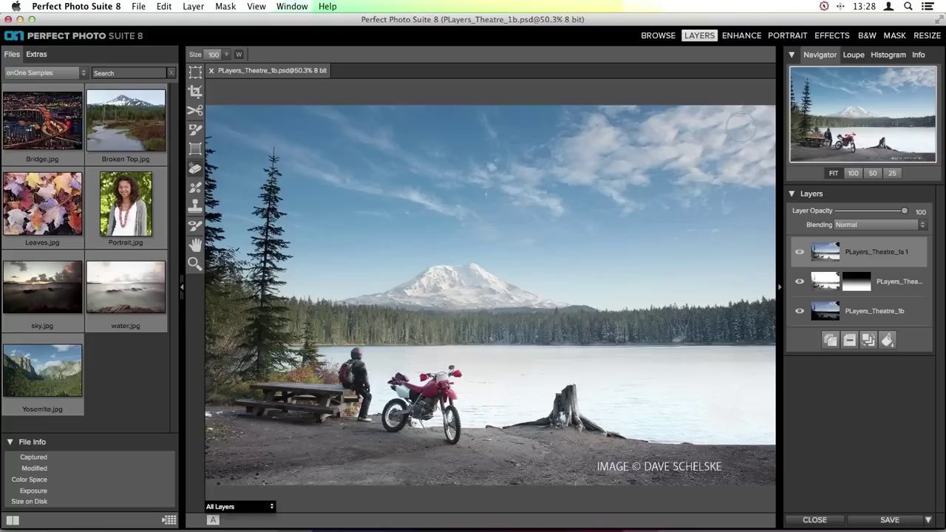
key(bracketleft)
key(bracketleft)
mouse_move(743, 123)
mouse_down()
mouse_move(724, 145)
mouse_move(717, 127)
mouse_move(701, 128)
mouse_up()
mouse_move(755, 140)
mouse_down()
mouse_move(773, 138)
mouse_move(723, 141)
mouse_move(738, 141)
mouse_up()
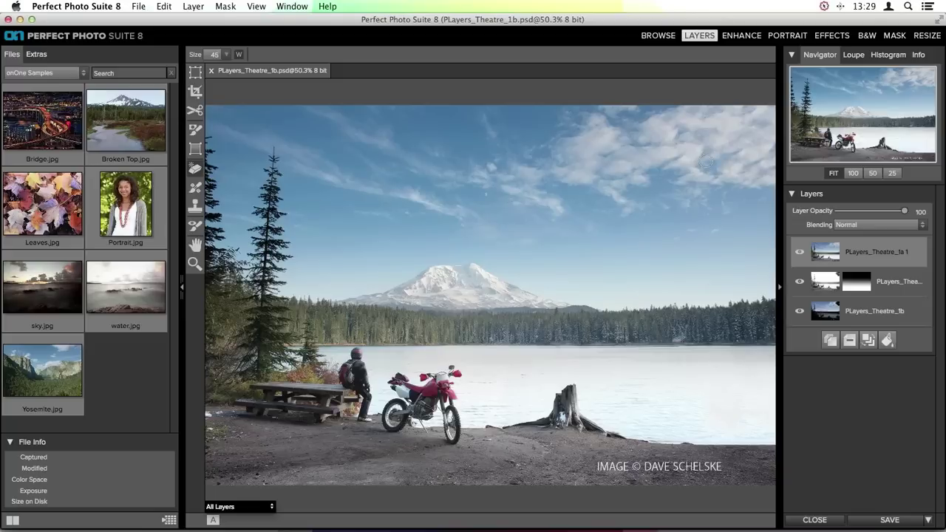
Save the blended lake photo, close it to return to Aperture, and deselect the photos
click(885, 522)
click(815, 520)
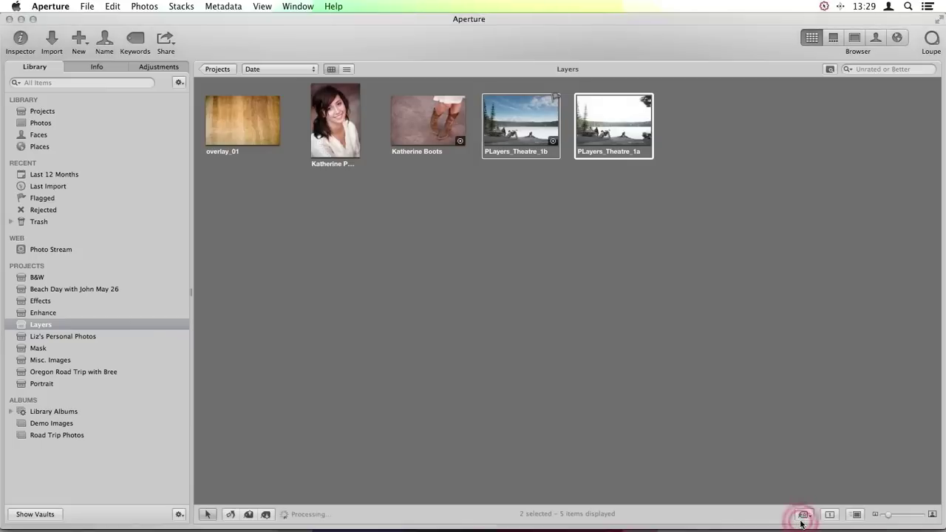
click(498, 30)
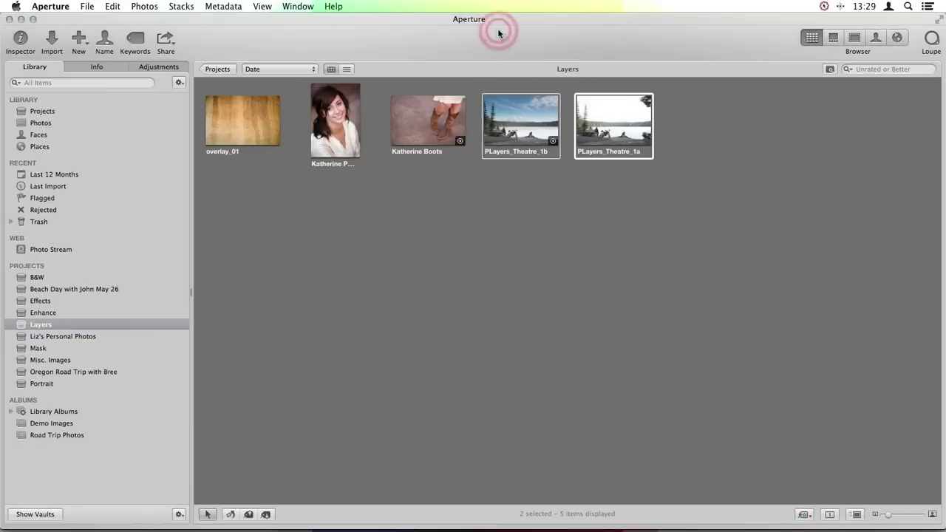
click(553, 323)
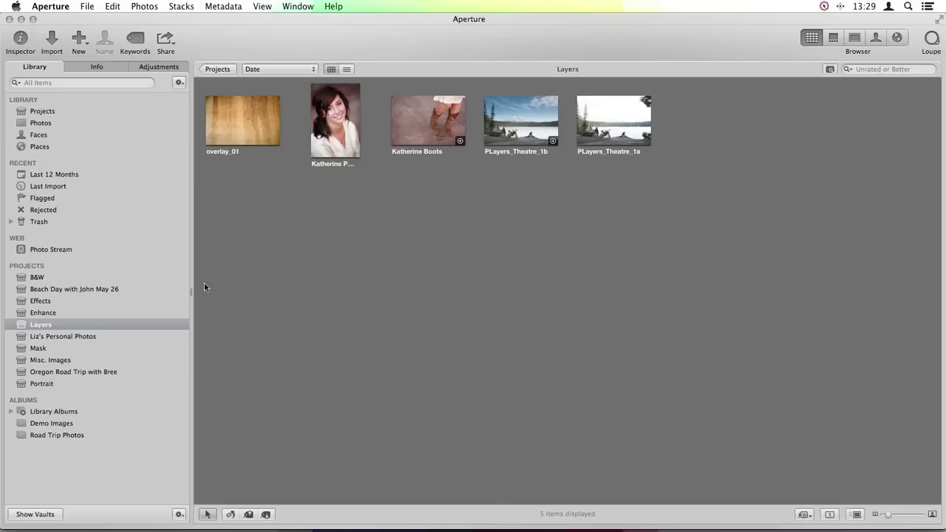
Reload the Layers project by way of Last Import, view PLayers_Theatre_1b full size, and return to the thumbnails
click(45, 189)
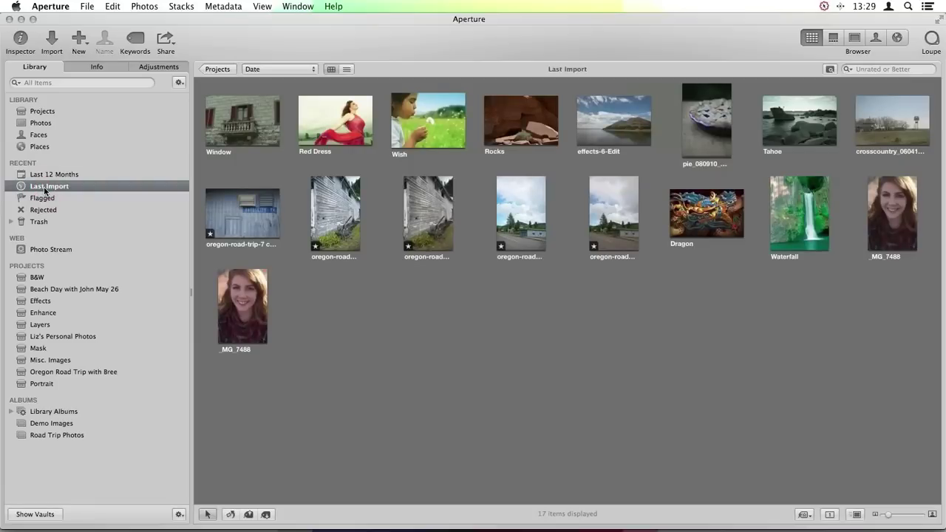
click(43, 326)
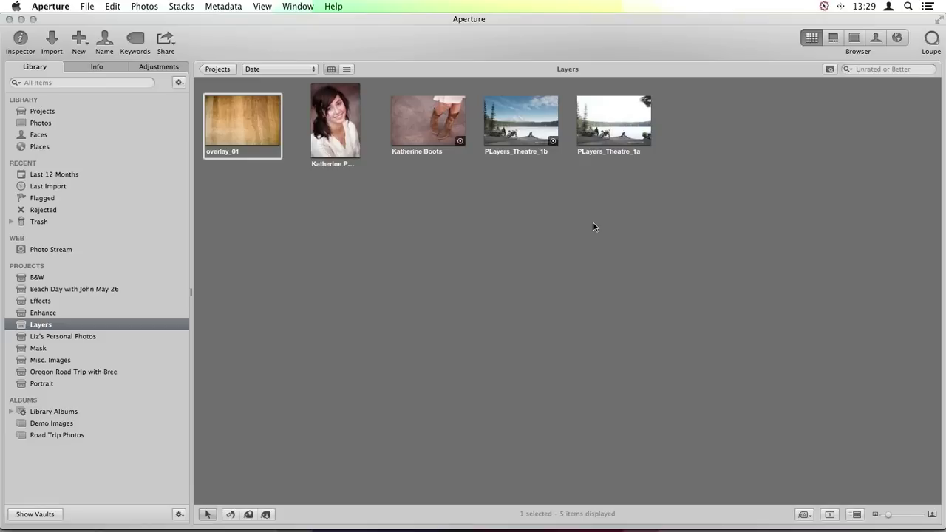
double_click(507, 111)
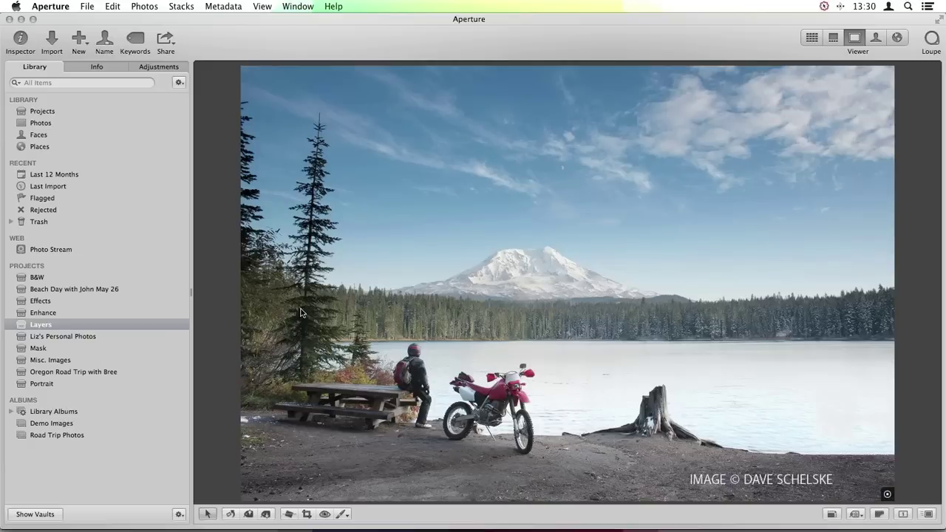
key(v)
click(367, 199)
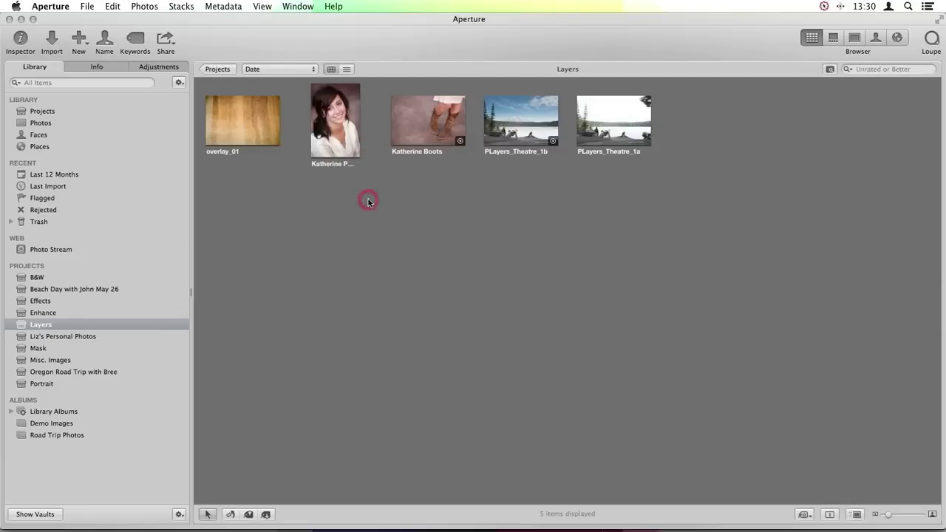
Enlarge the thumbnails, select the boots photo, the portrait and overlay_01, and open them as separate files in Perfect Layers 8
click(414, 148)
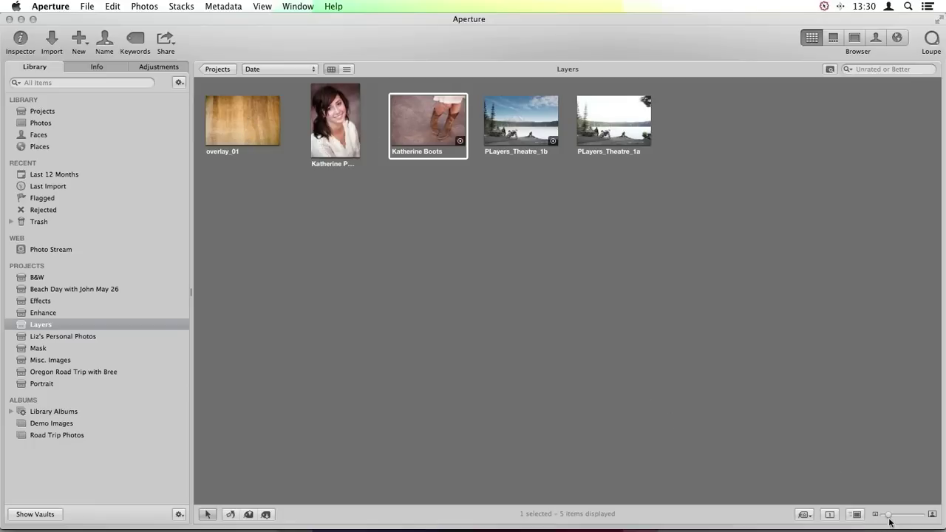
drag(887, 514, 902, 514)
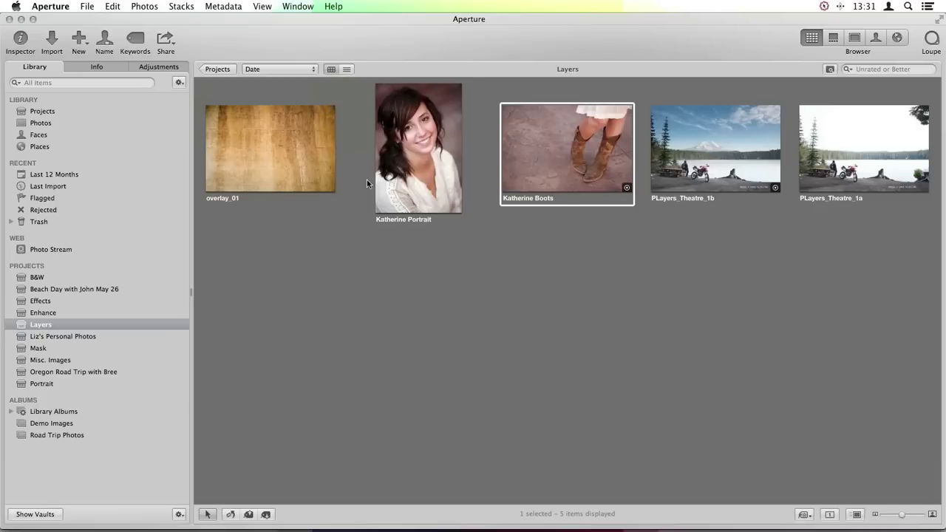
shift+click(274, 126)
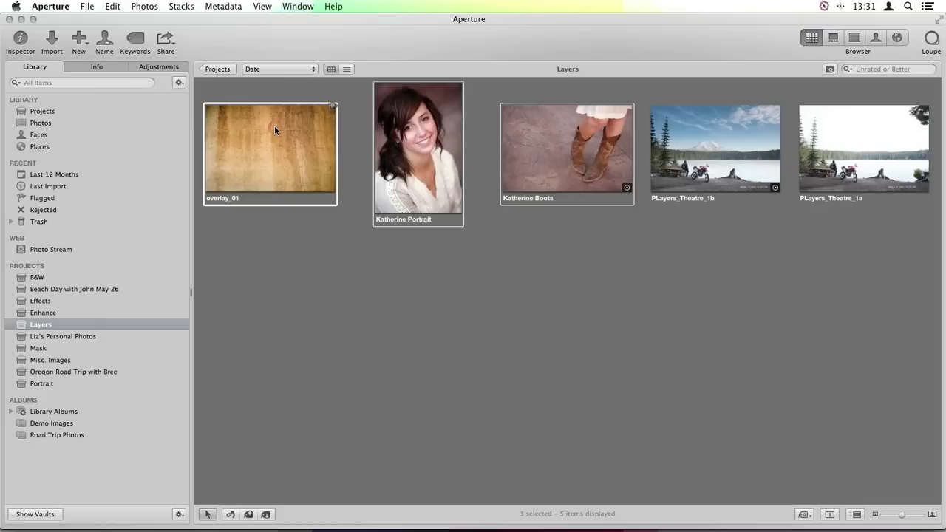
right_click(542, 167)
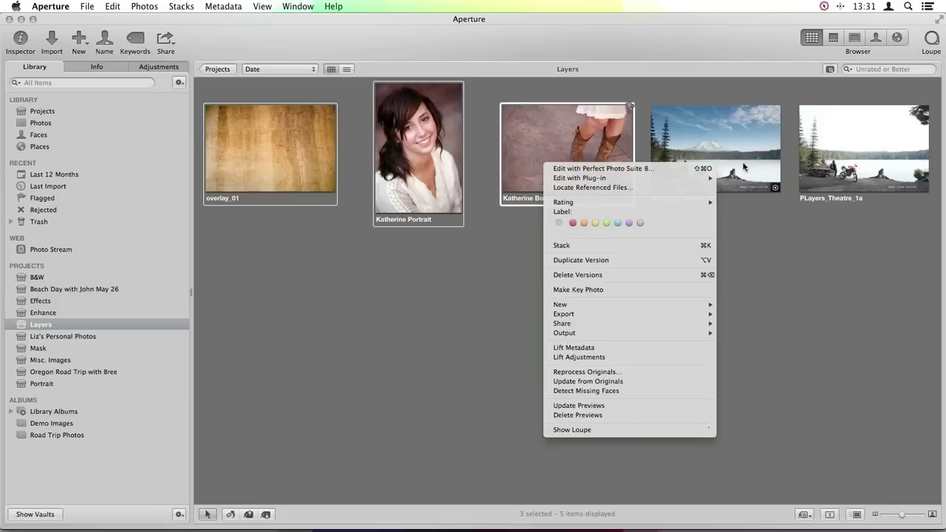
mouse_move(706, 179)
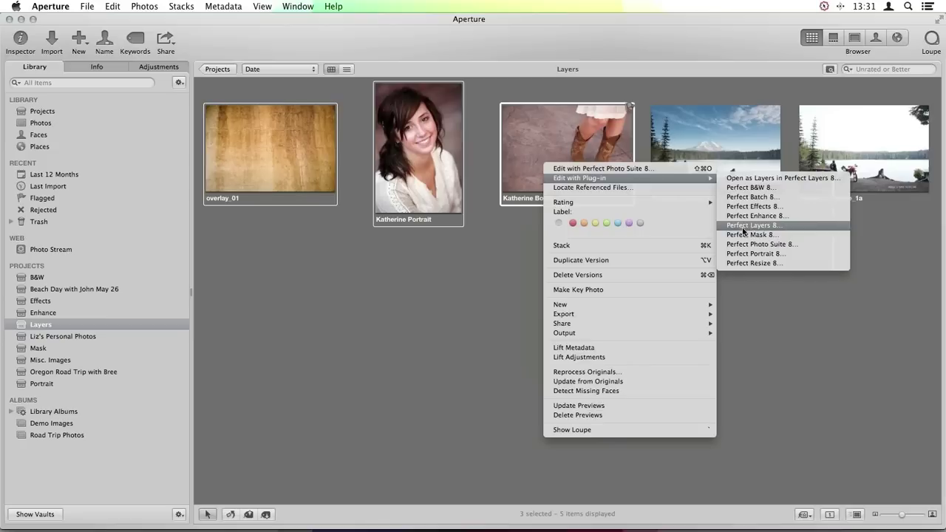
click(796, 227)
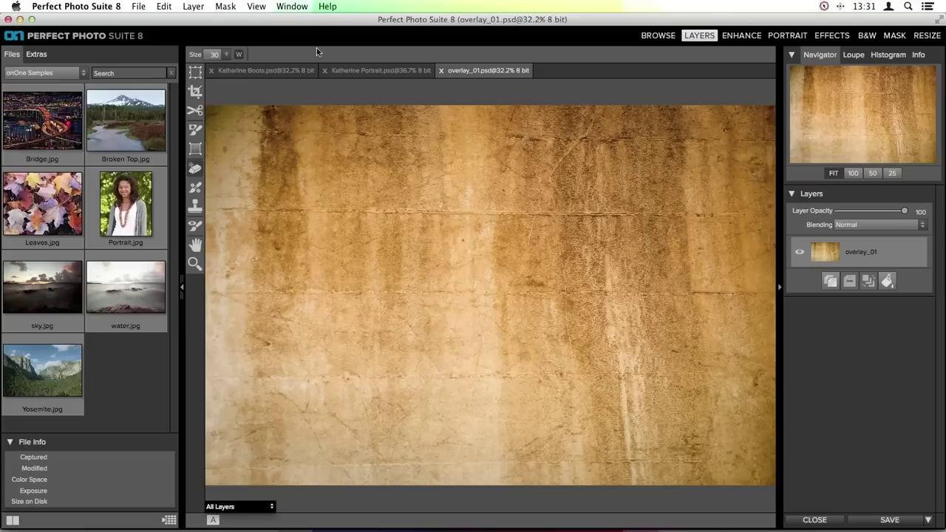
Look through the open portrait, overlay_01 texture and boots documents
click(348, 71)
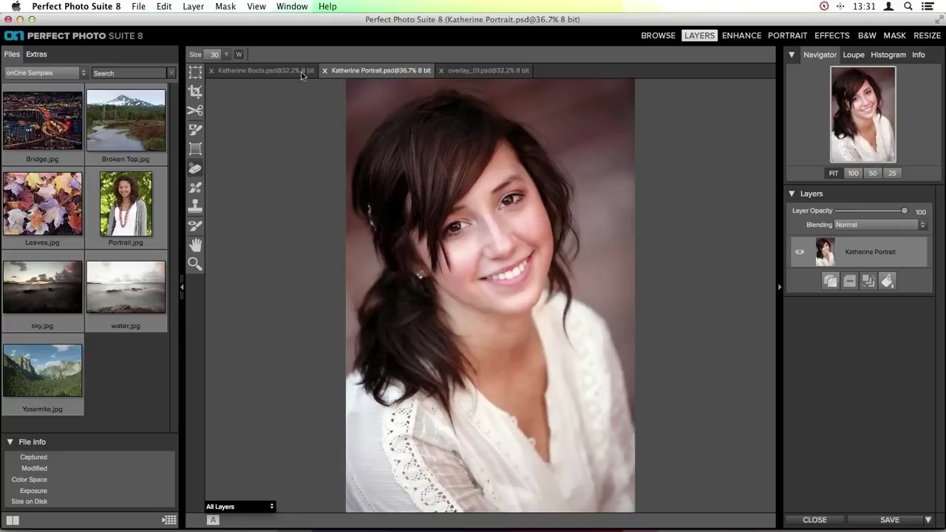
click(468, 71)
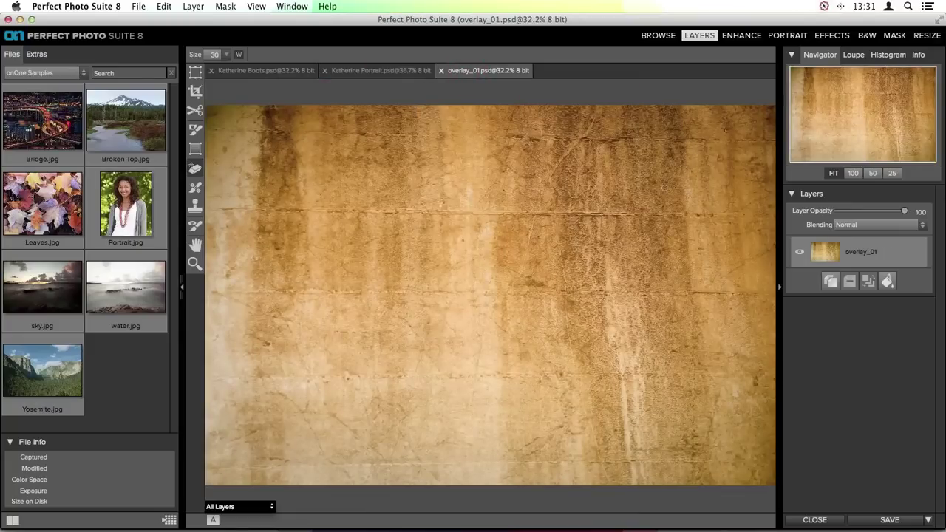
click(236, 72)
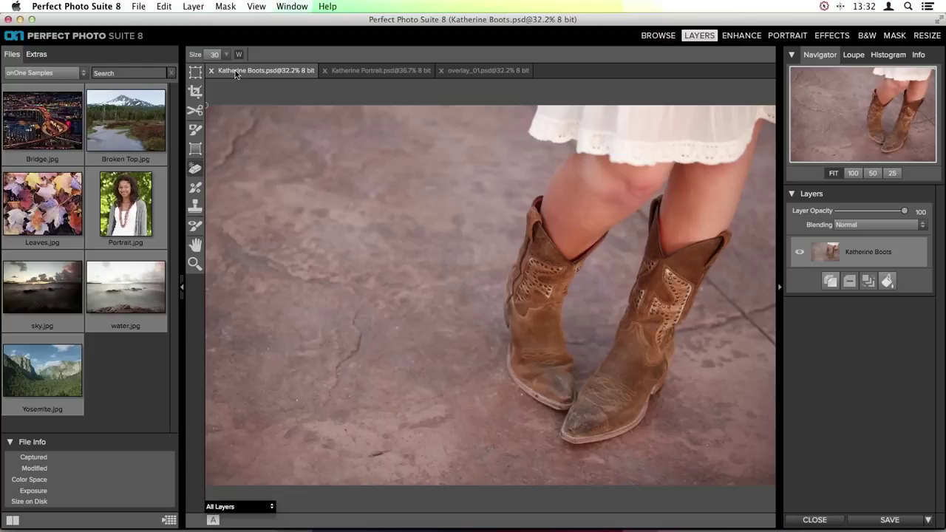
Copy the overlay_01 texture layer and paste it above the photo in the boots document
click(483, 71)
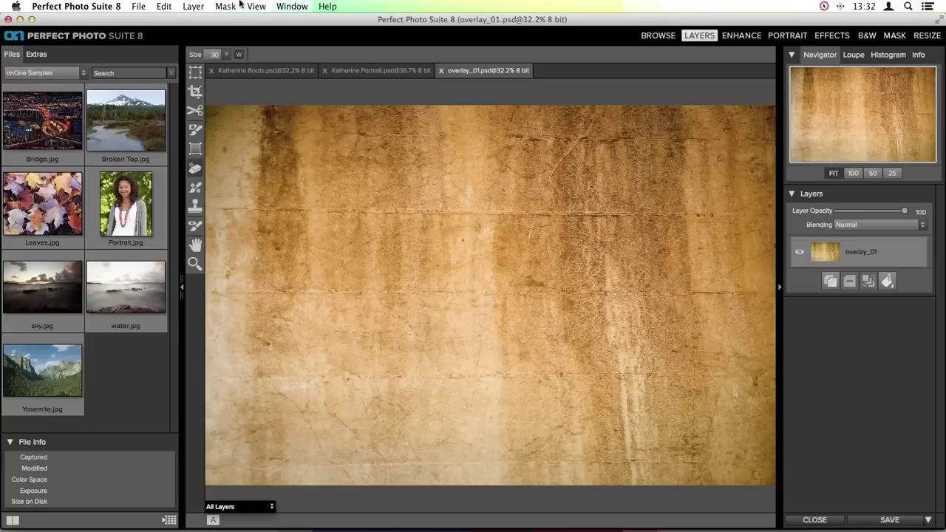
click(195, 6)
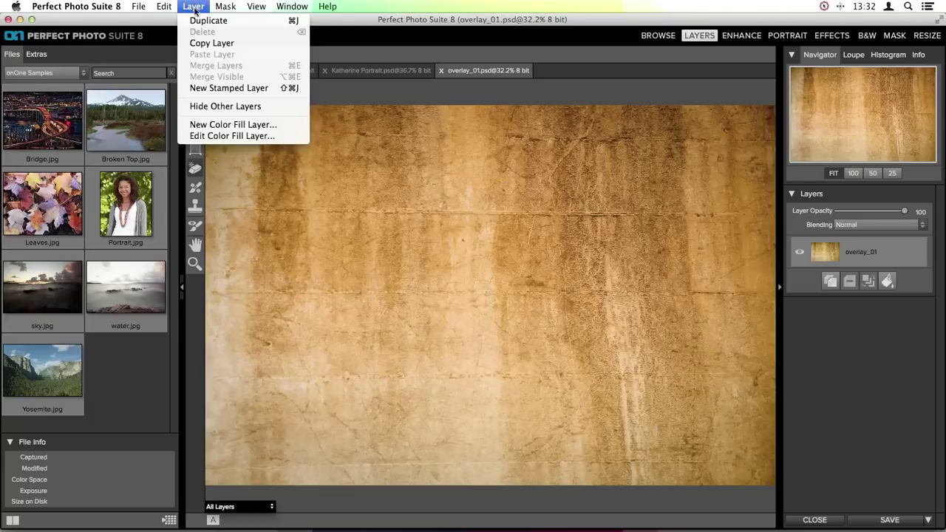
click(252, 46)
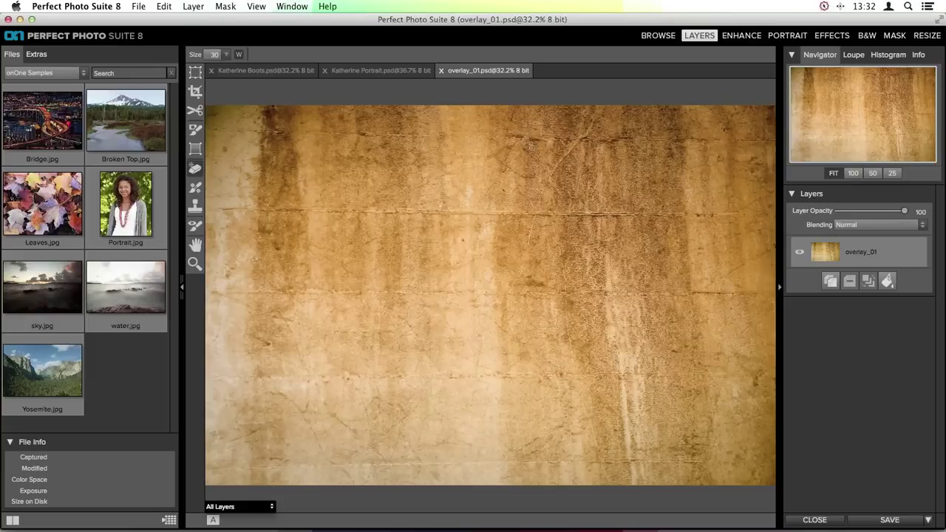
click(251, 71)
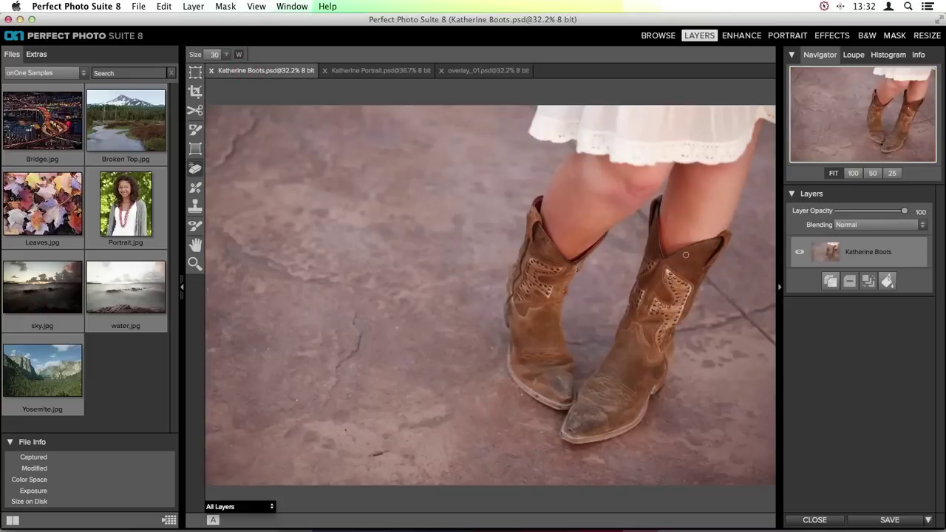
click(198, 6)
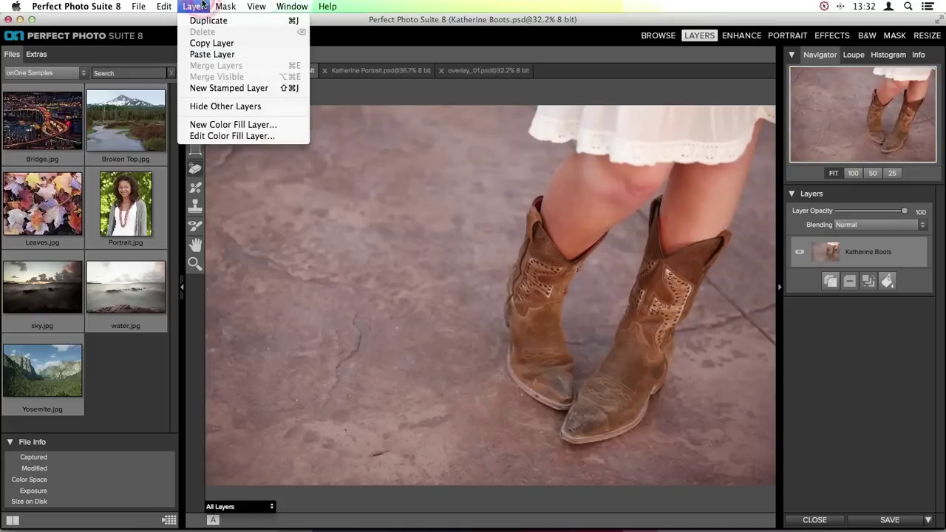
click(282, 54)
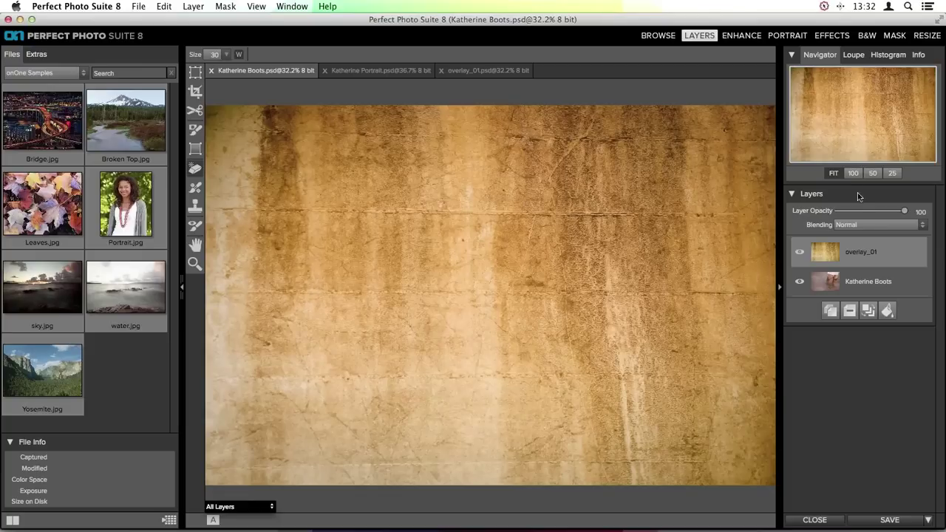
Set the pasted texture layer's blending mode to Overlay and lower its opacity to 61
click(861, 225)
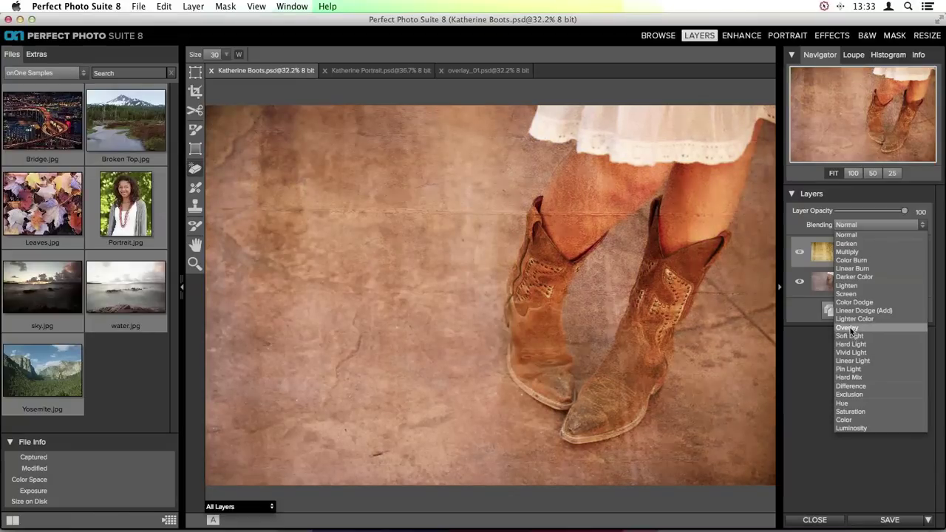
click(850, 327)
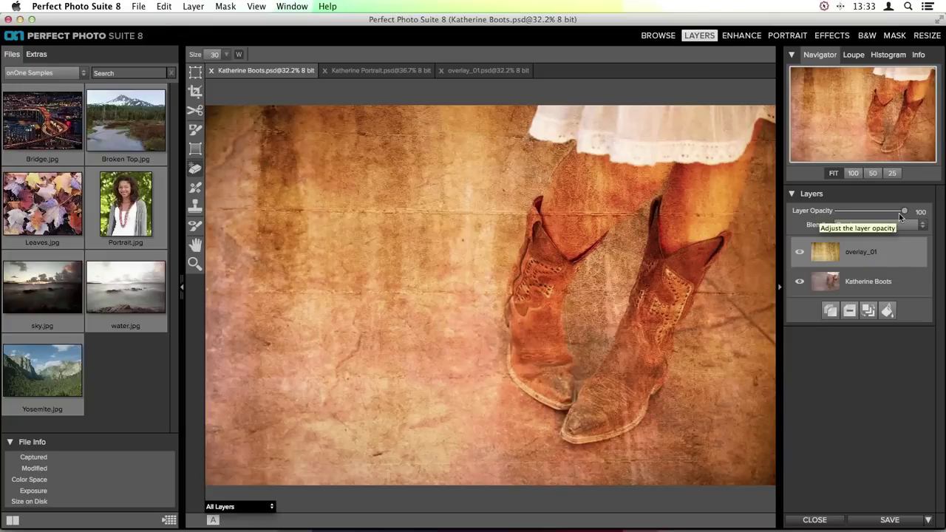
drag(903, 213, 878, 213)
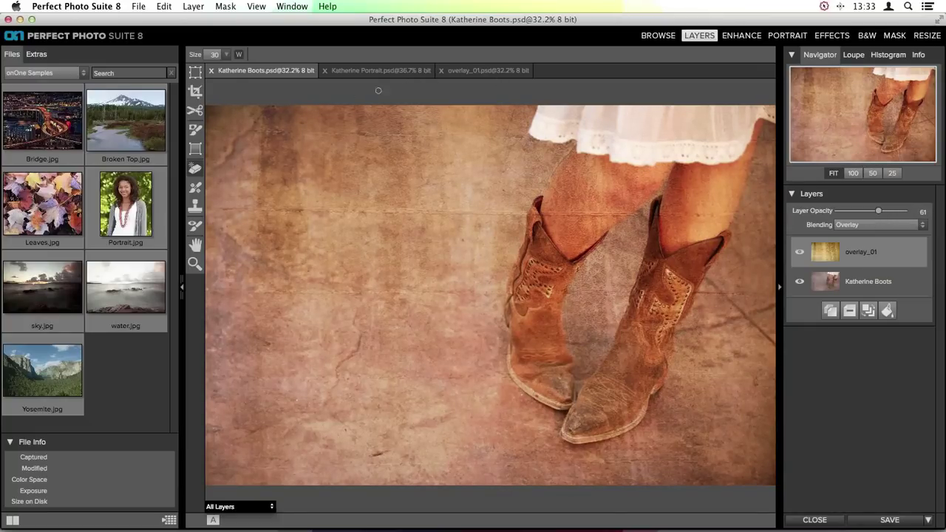
Copy the photo layer from the portrait document and paste it above the overlay_01 texture in the boots document
click(357, 72)
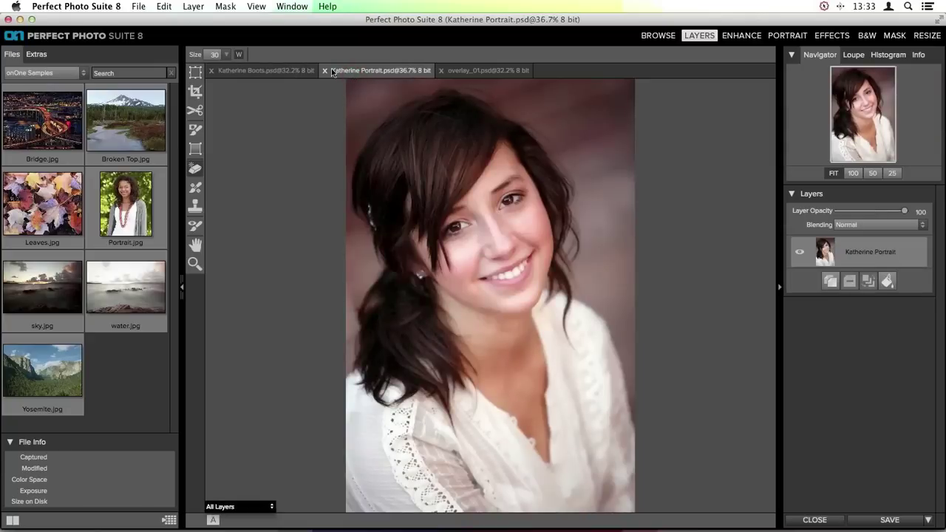
click(193, 7)
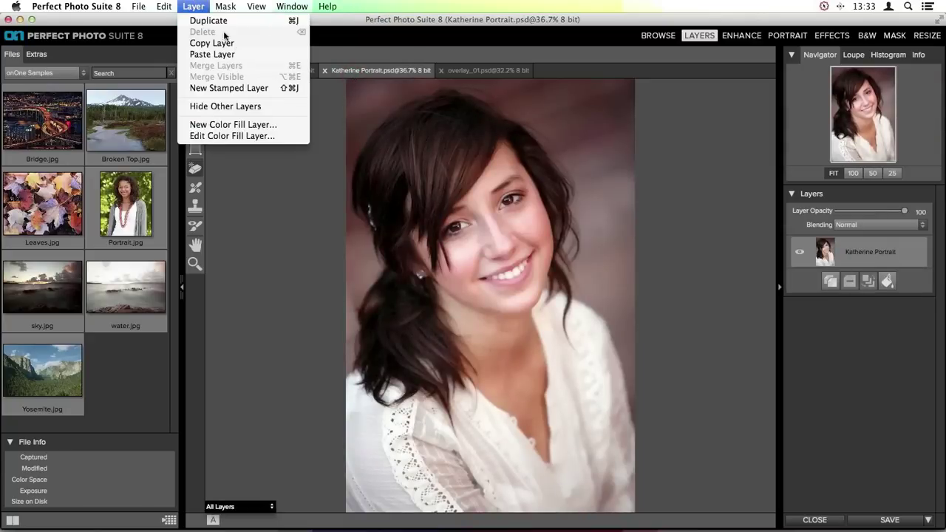
click(267, 44)
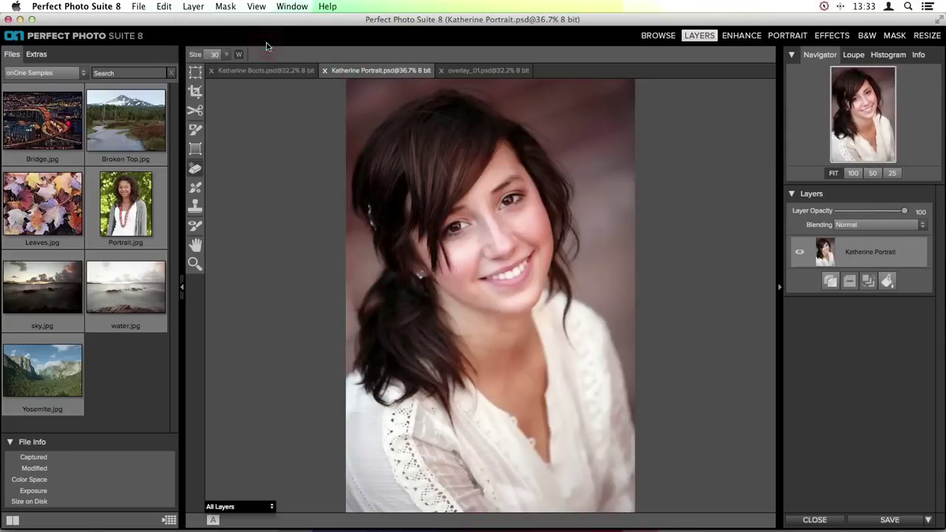
click(251, 71)
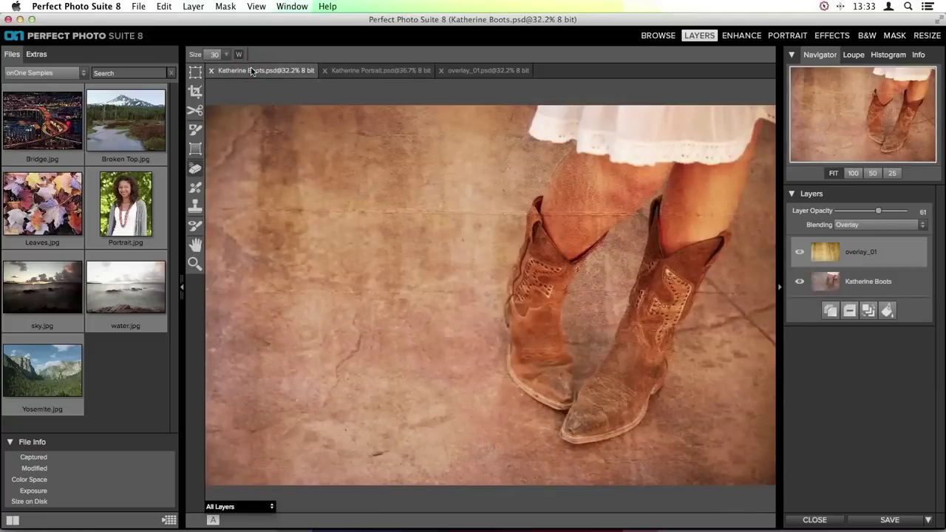
click(194, 5)
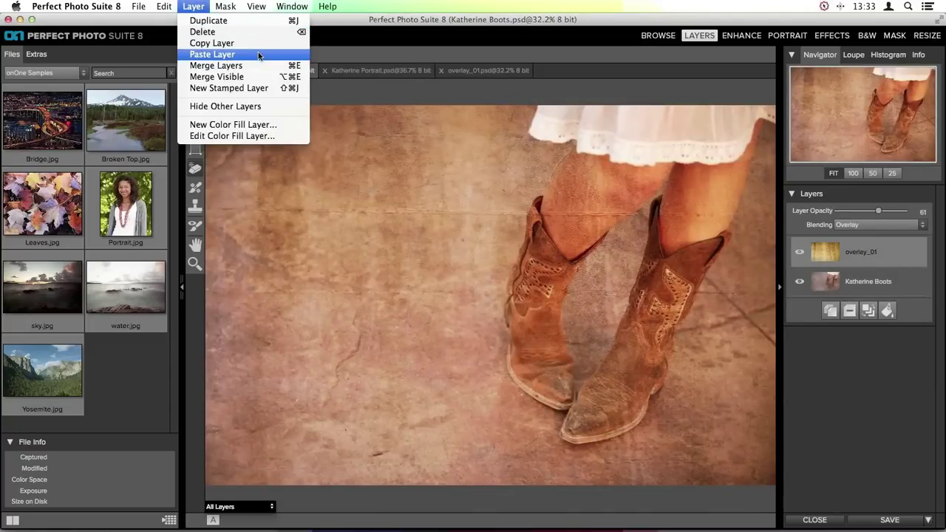
click(258, 55)
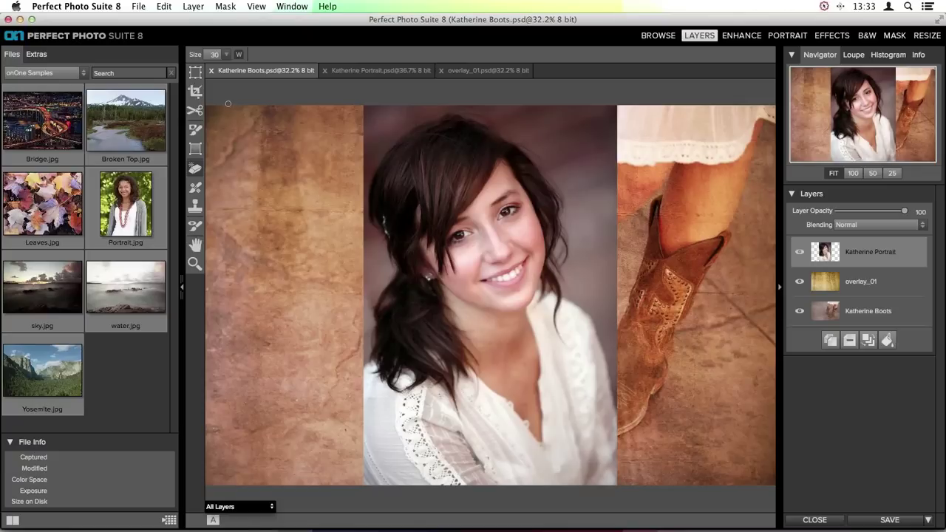
Scale the pasted portrait layer down to about 810 by 1216 and move it onto the empty background left of the boots
click(197, 73)
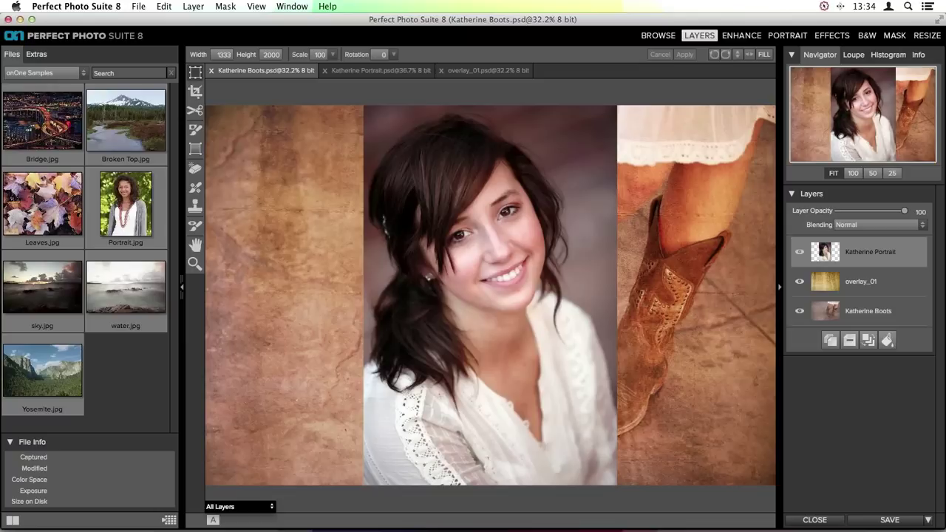
mouse_move(608, 123)
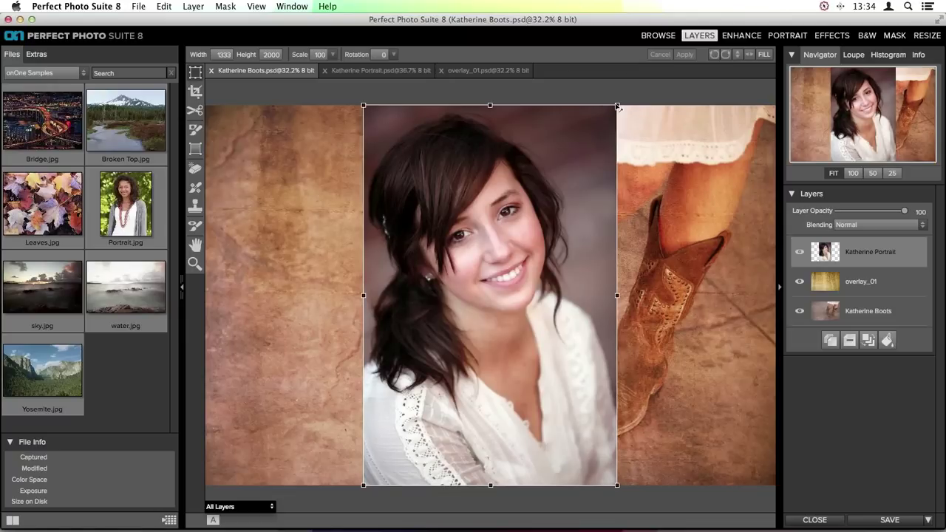
drag(617, 107, 584, 232)
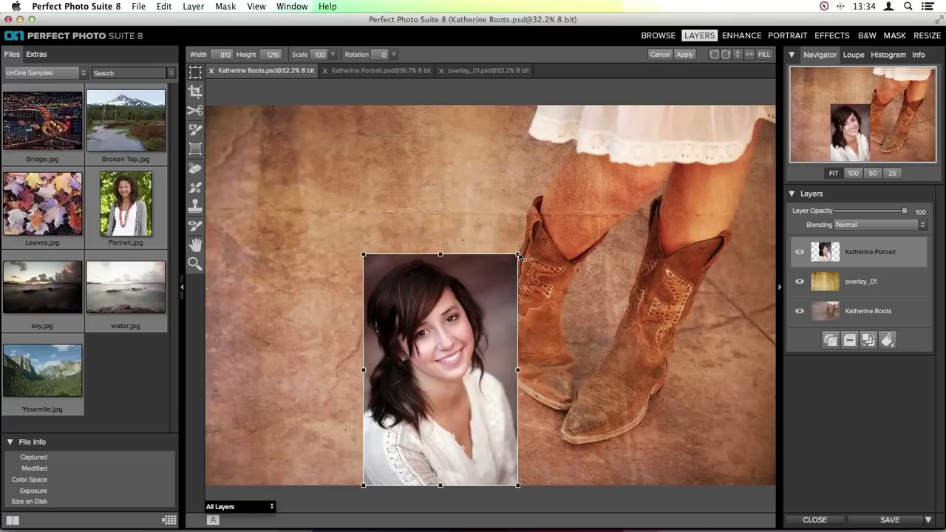
drag(468, 365, 378, 277)
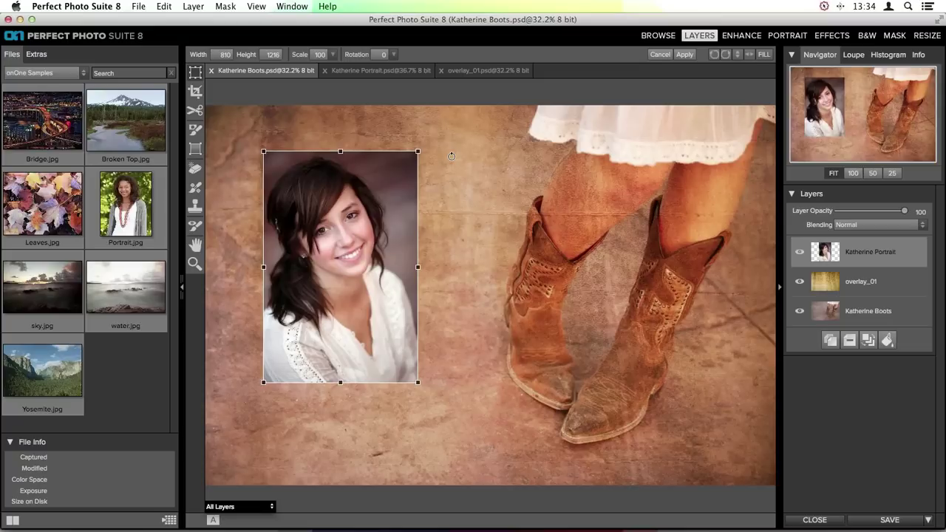
Rotate the portrait layer to about -14 degrees, nudge it slightly up and left, and apply the transform
drag(452, 157, 431, 114)
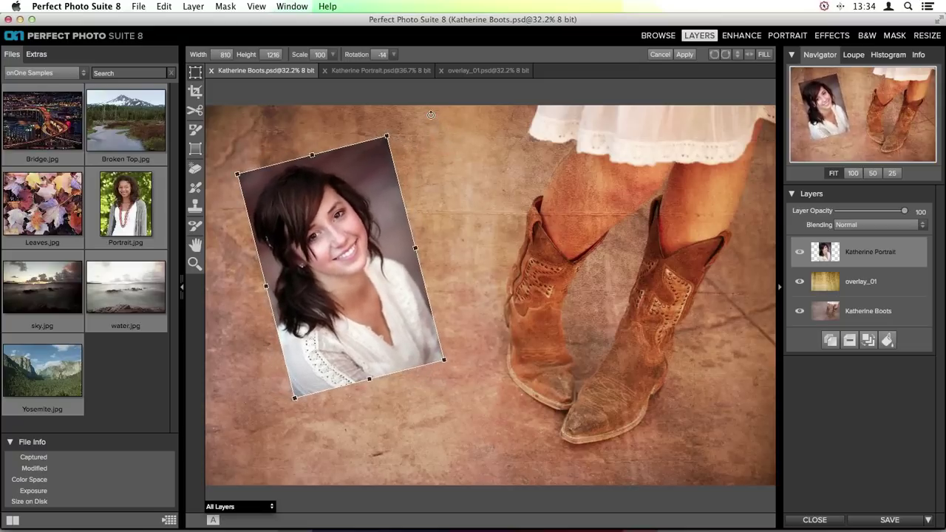
drag(366, 238, 351, 228)
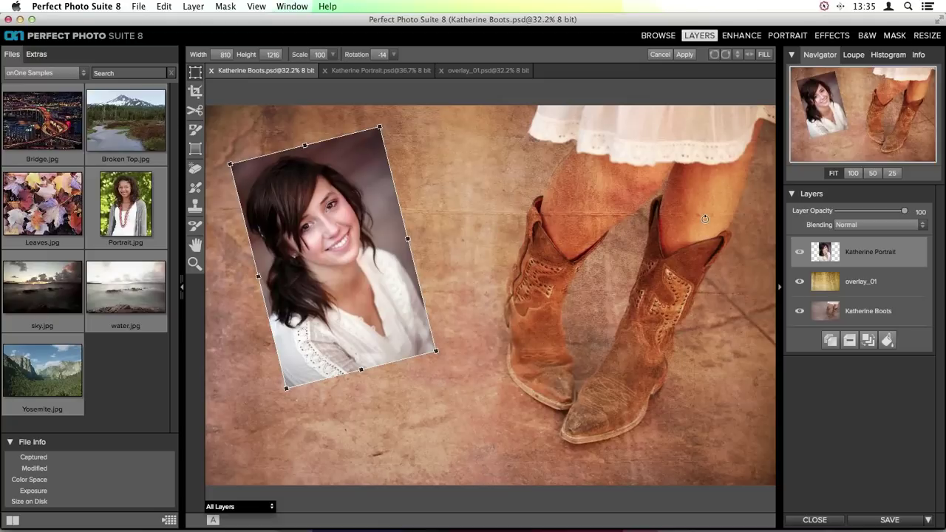
key(Return)
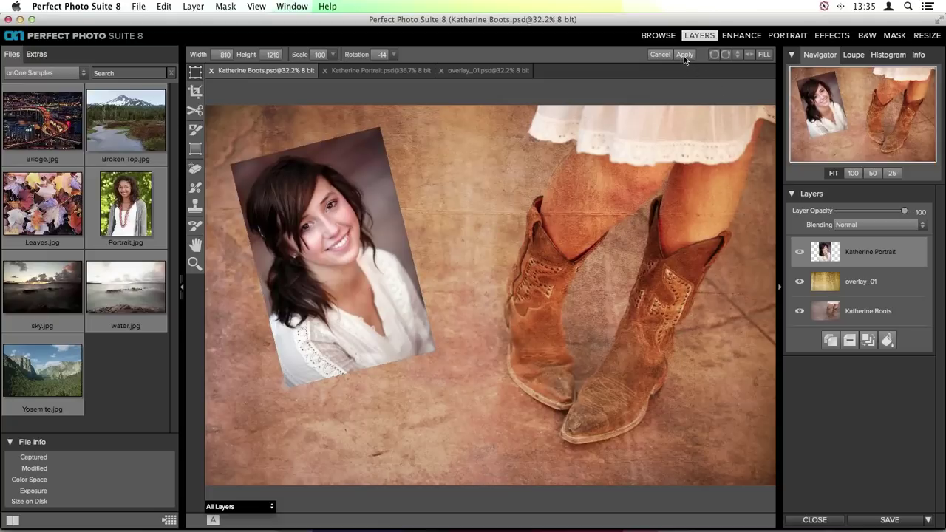
click(683, 55)
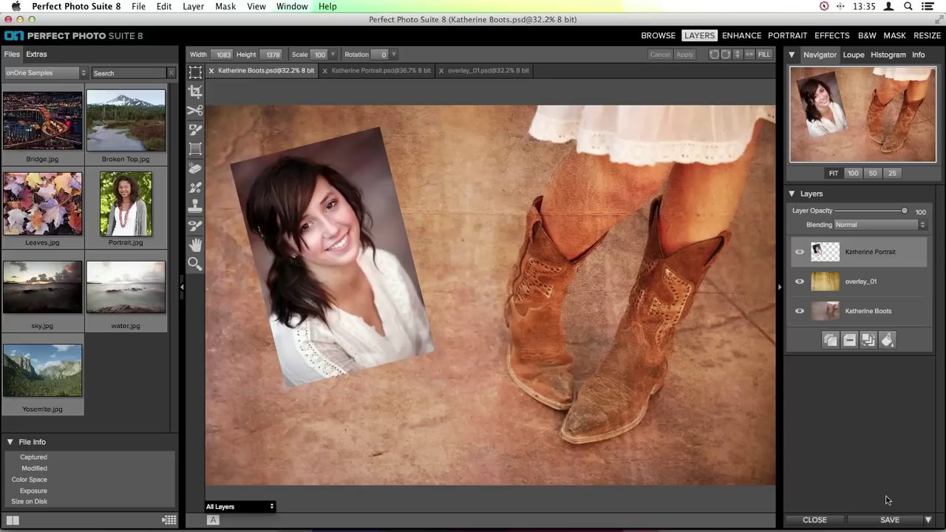
Save and close the boots composite, then view it enlarged back in Aperture
click(884, 519)
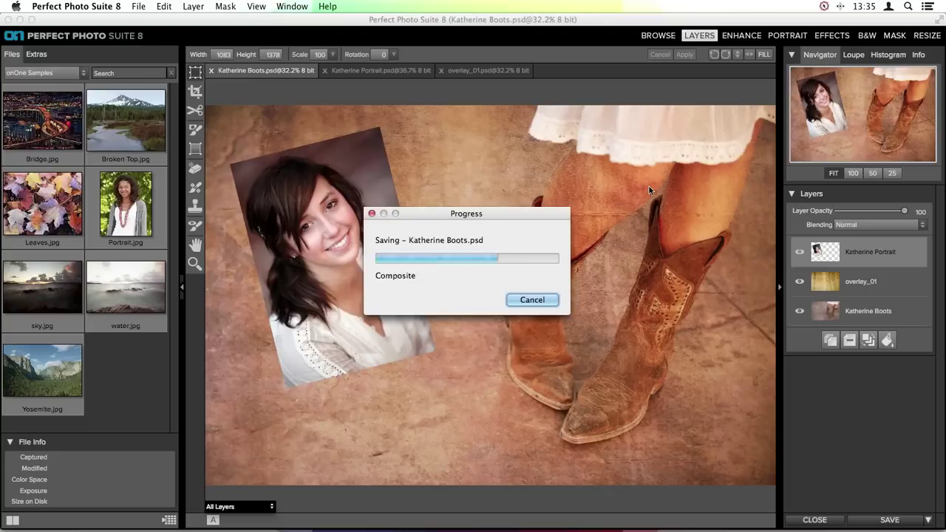
click(814, 519)
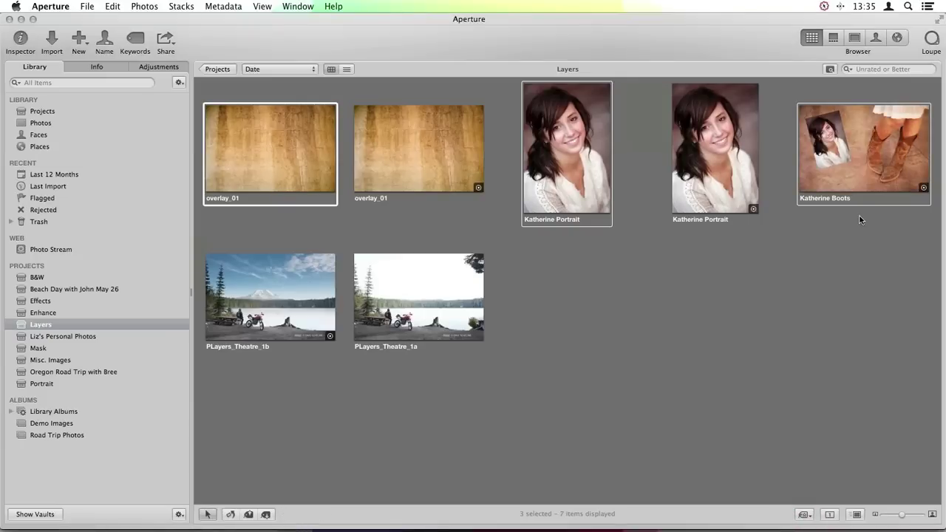
double_click(848, 139)
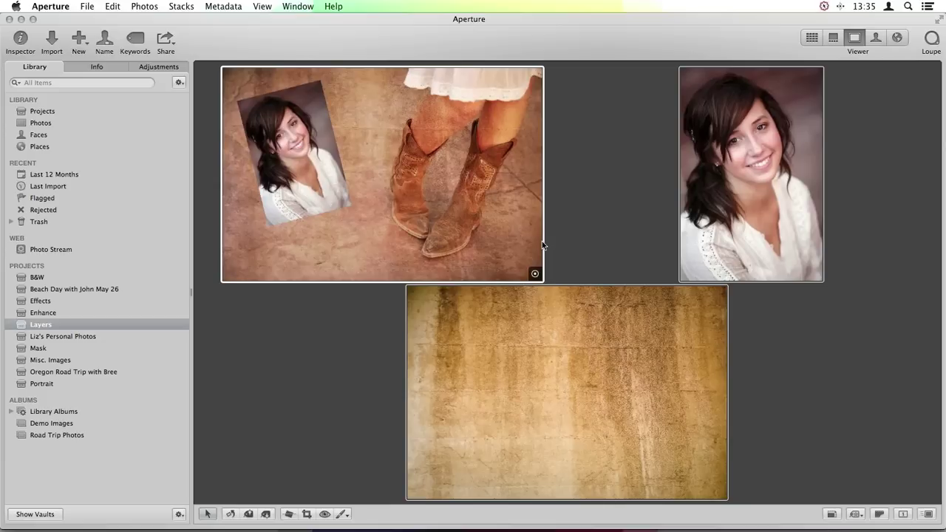
Browse the Effects project with smaller thumbnails and open the _MG_7689 portrait with the yellow scarf at full size
click(55, 302)
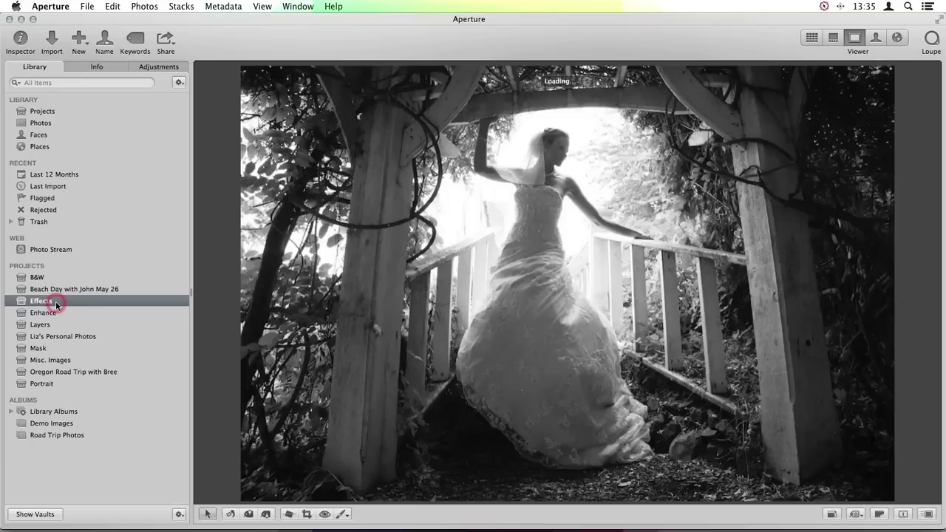
double_click(347, 361)
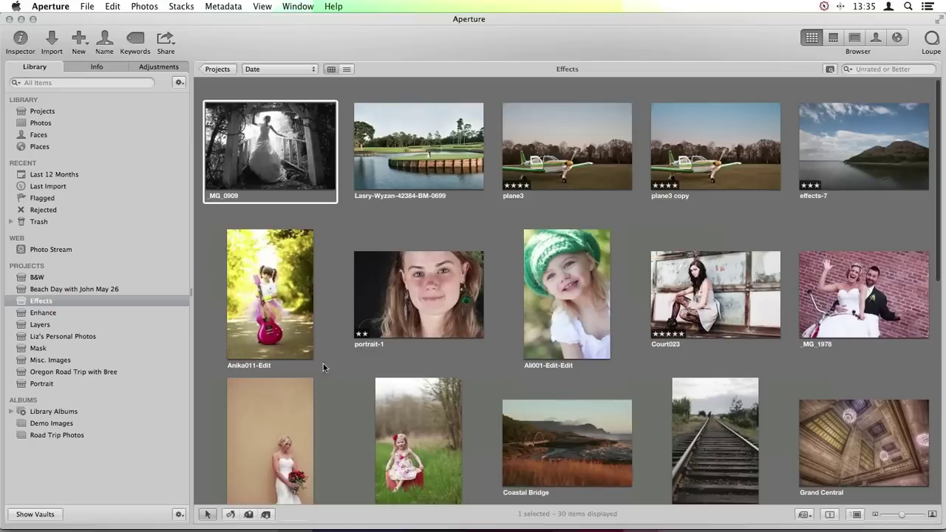
click(889, 515)
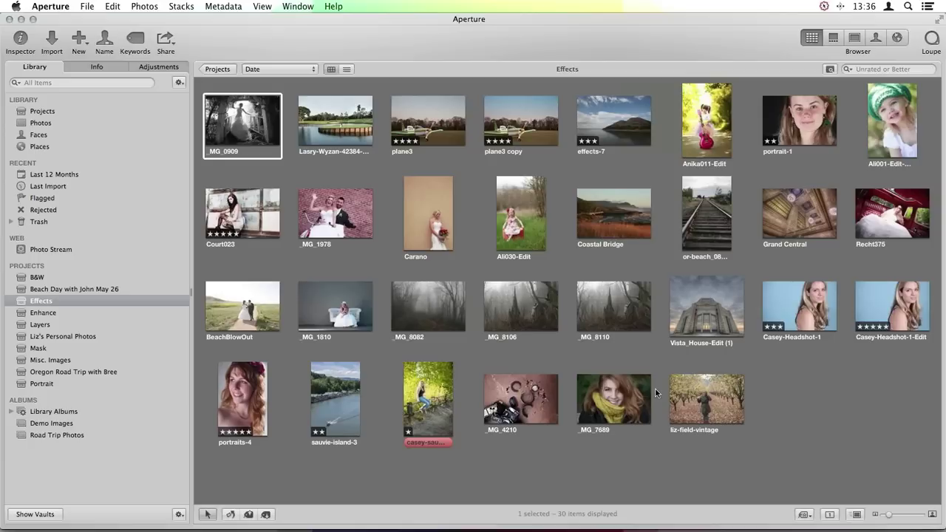
double_click(611, 391)
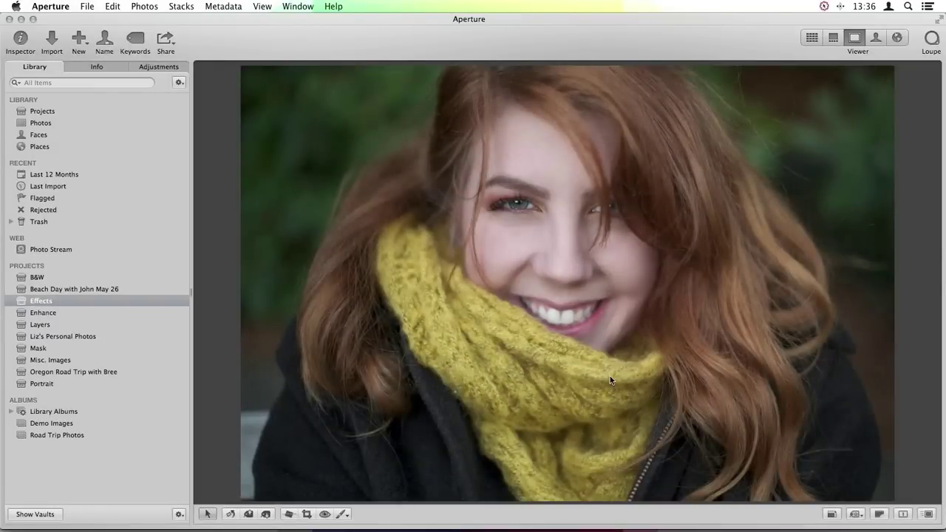
Send the _MG_7689 photo to the Perfect Effects 8 plug-in for editing
right_click(531, 212)
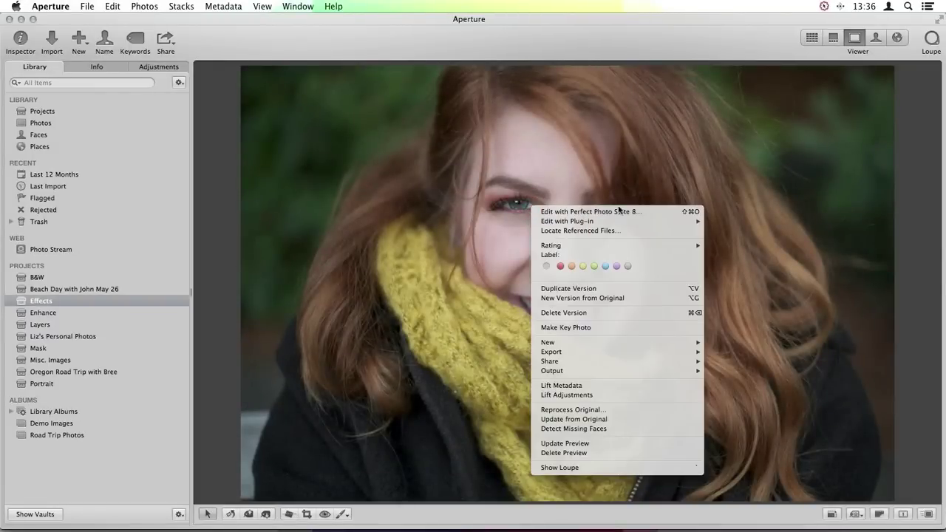
mouse_move(671, 223)
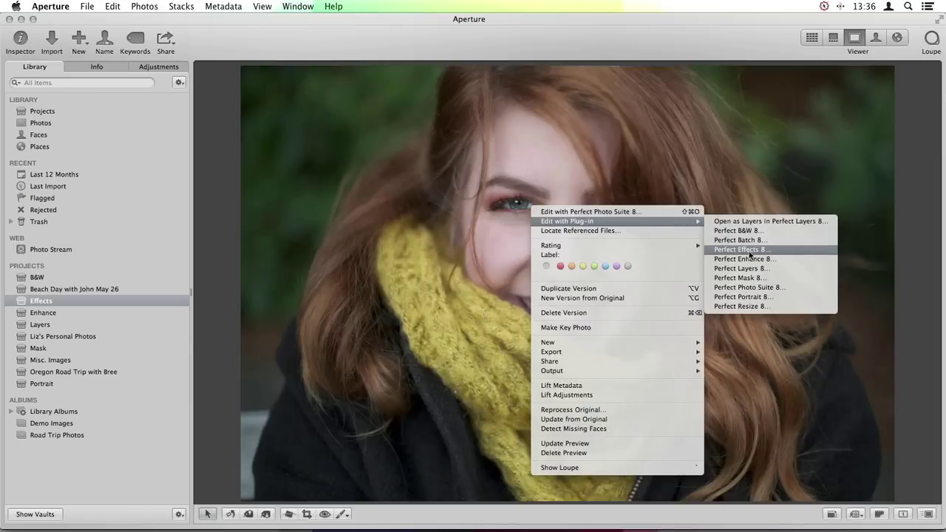
click(750, 250)
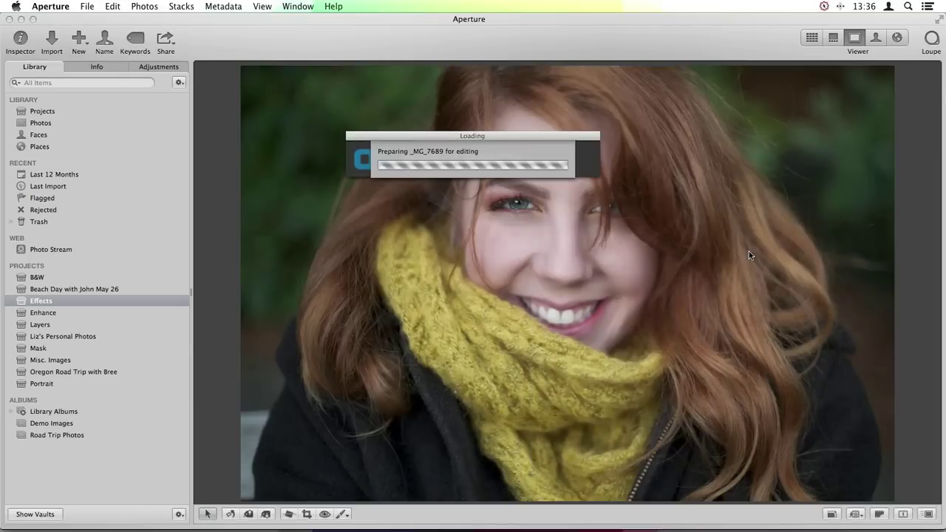
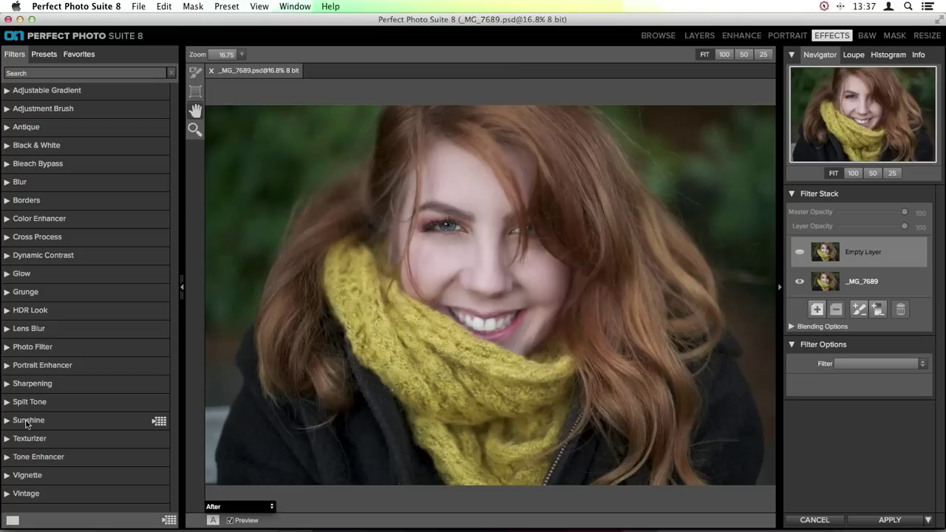
Apply the Sunshine filter's Glow preset to the portrait and set its amount to 73
click(11, 422)
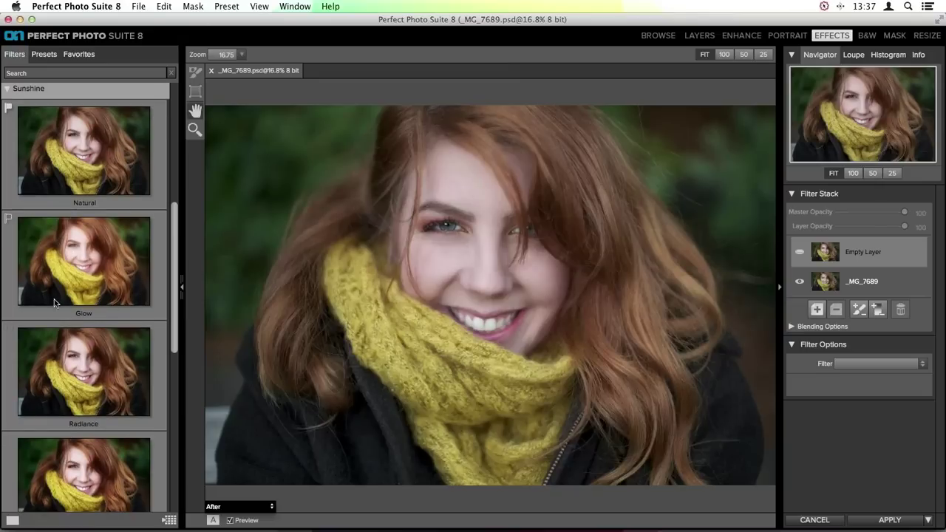
click(89, 263)
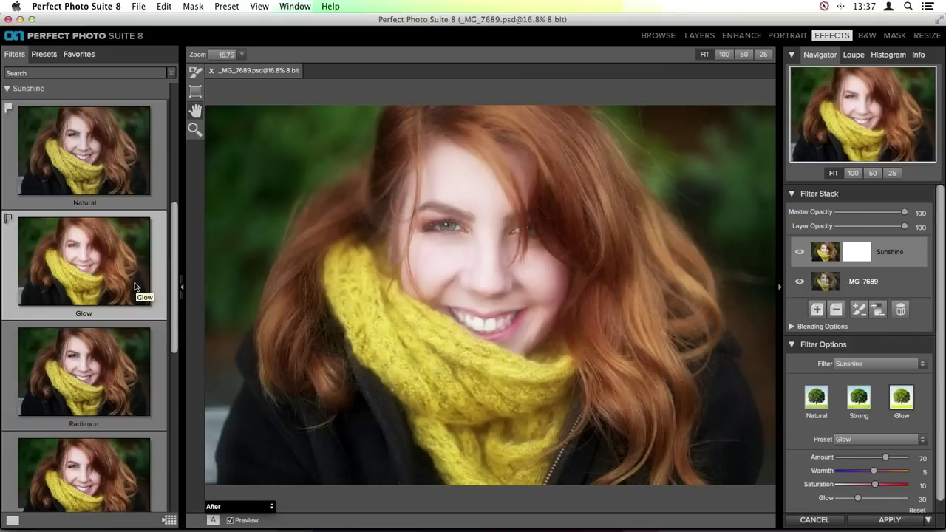
scroll(855, 342, down, 1)
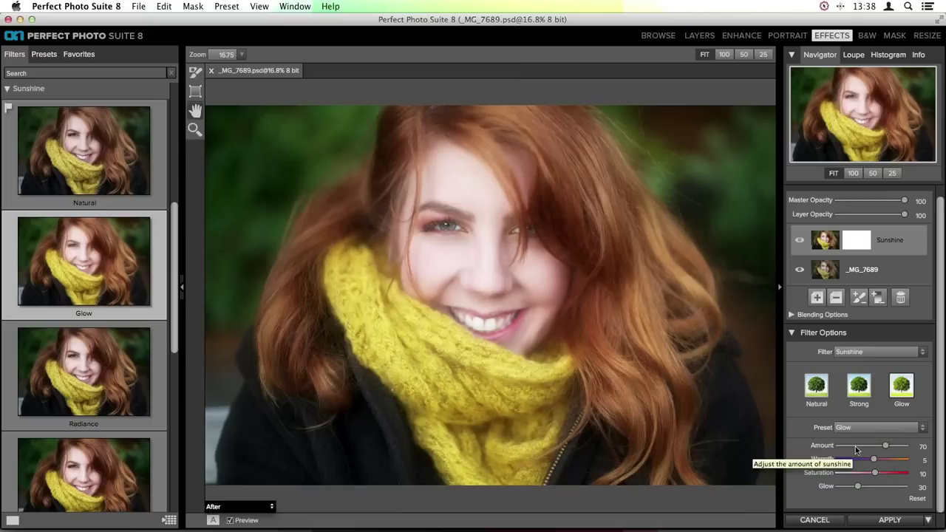
drag(883, 446, 853, 446)
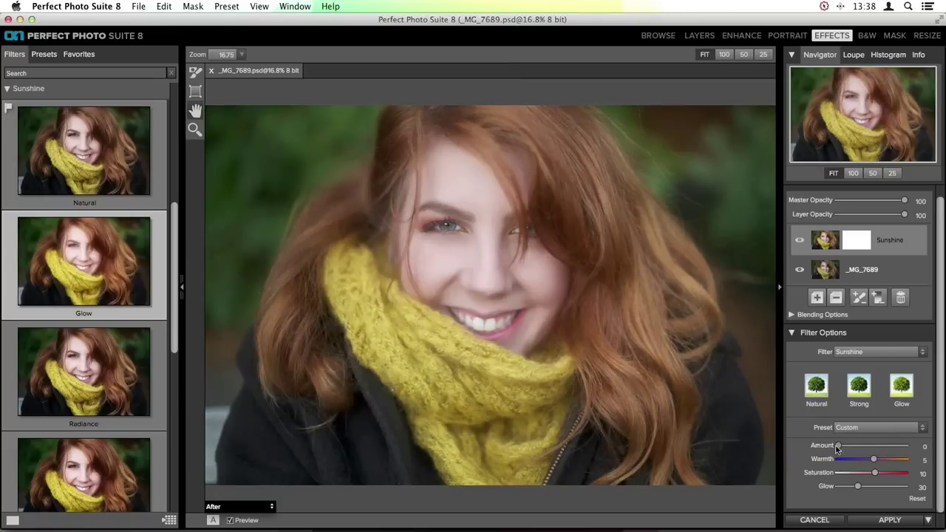
drag(837, 445, 869, 448)
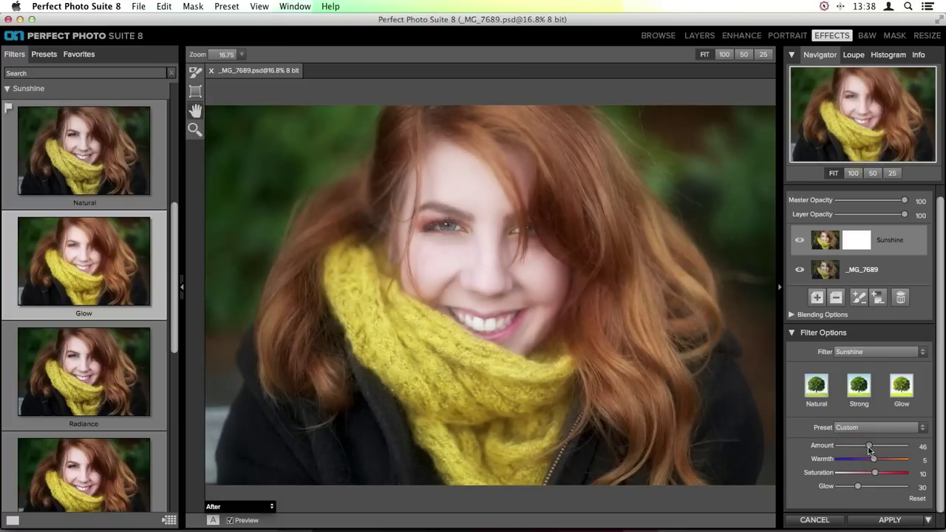
drag(869, 449, 880, 449)
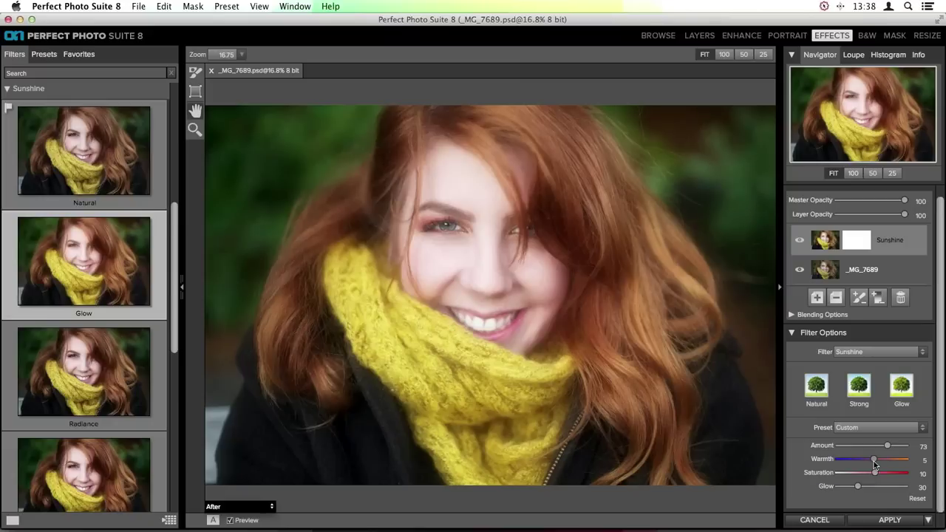
Set the Sunshine filter's warmth to 11, saturation to 5 and glow to 8
drag(873, 461, 876, 464)
drag(875, 474, 873, 477)
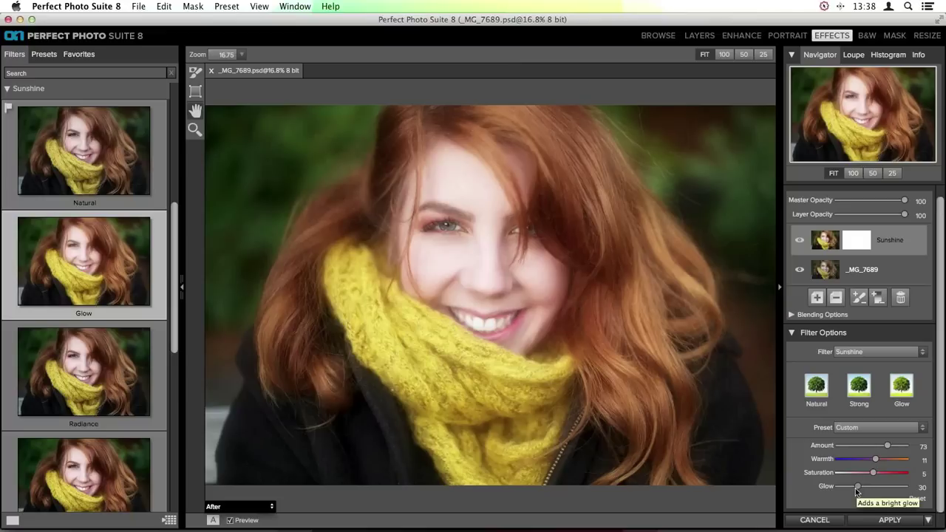
drag(856, 491, 833, 488)
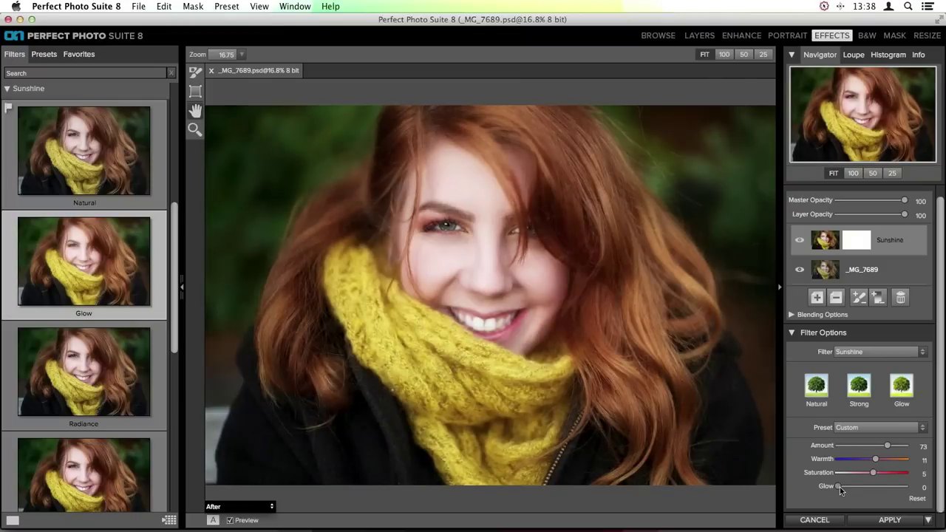
drag(840, 489, 844, 491)
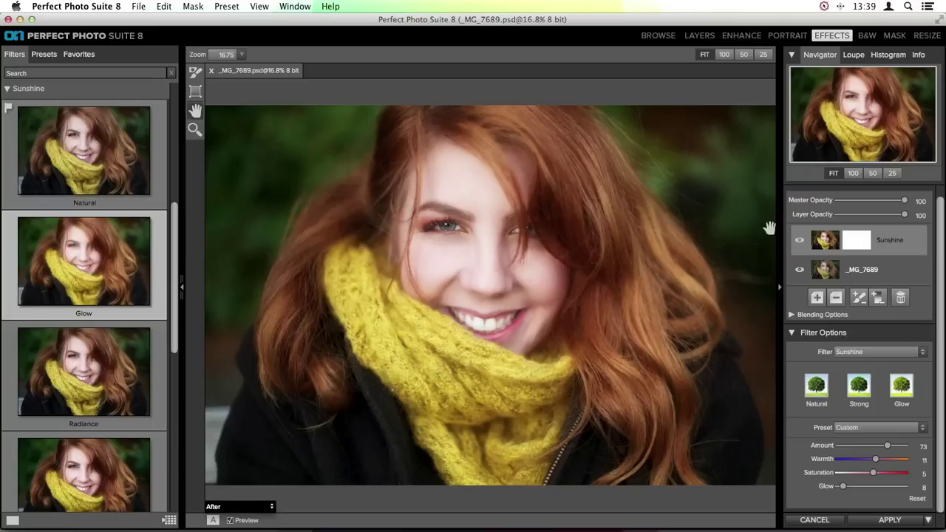
scroll(856, 253, up, 1)
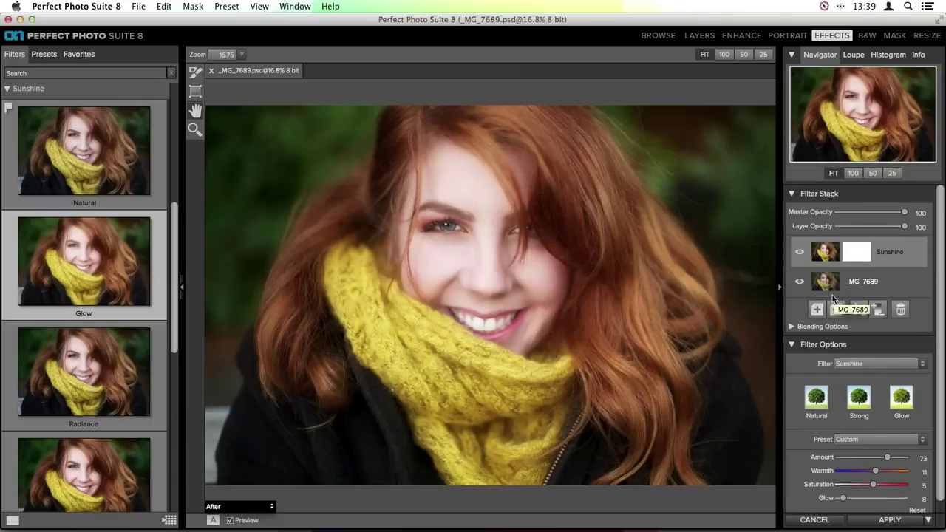
Compare the portrait with and without the Sunshine filter, and add a new empty filter layer above it
click(800, 253)
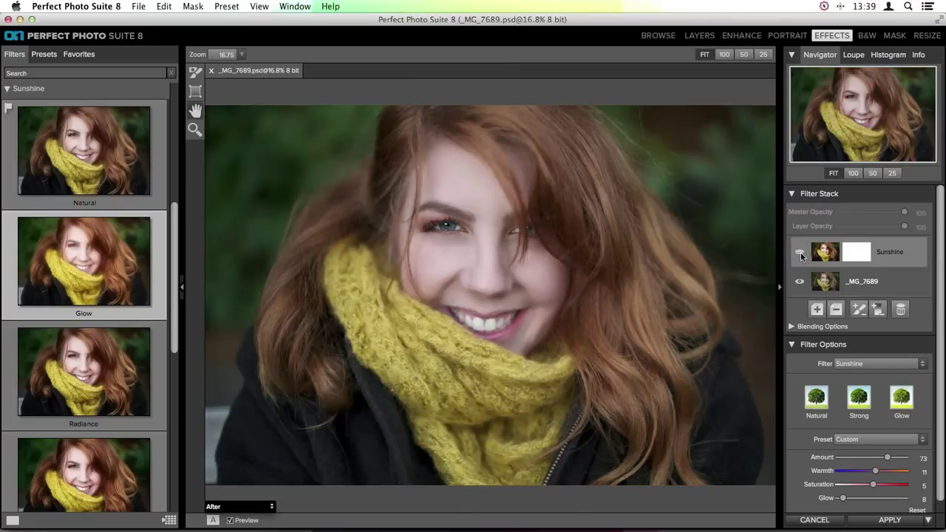
click(800, 253)
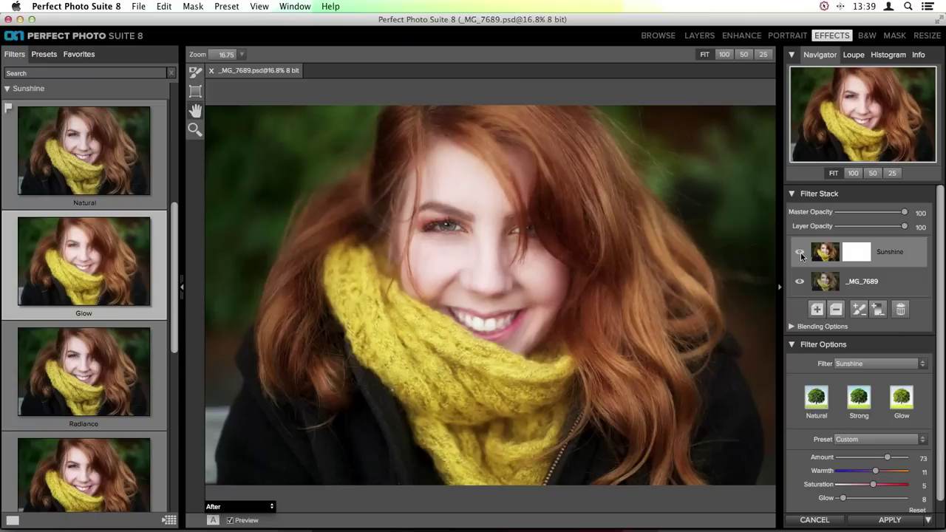
click(817, 310)
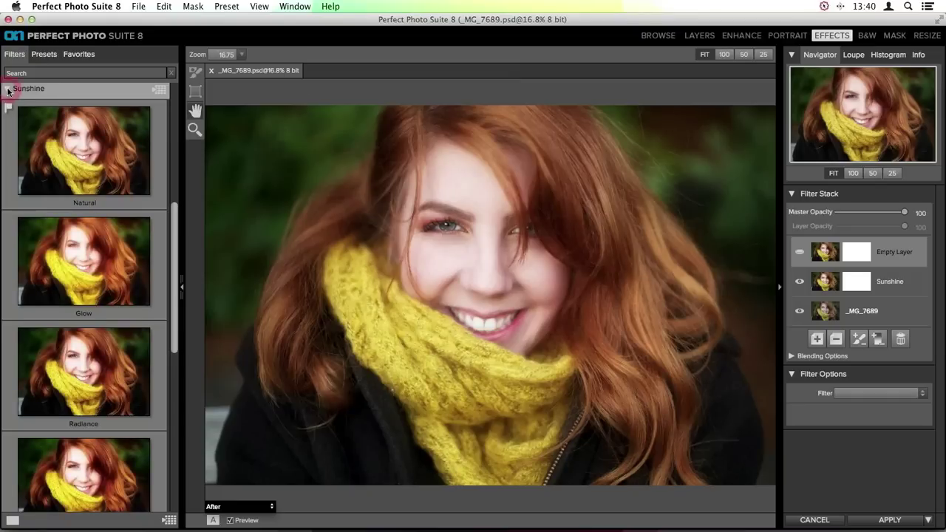
Close the Sunshine presets and browse the Vintage filter's preset thumbnails
click(9, 88)
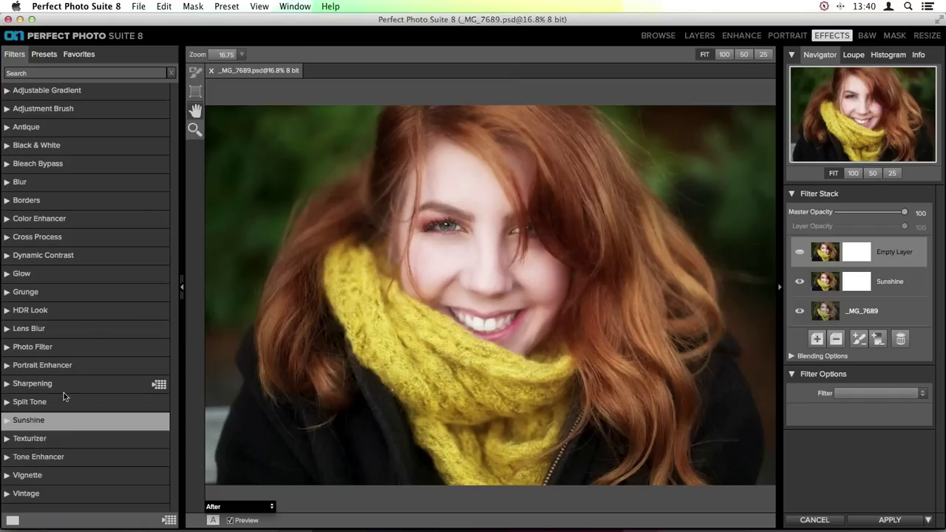
click(9, 493)
click(9, 494)
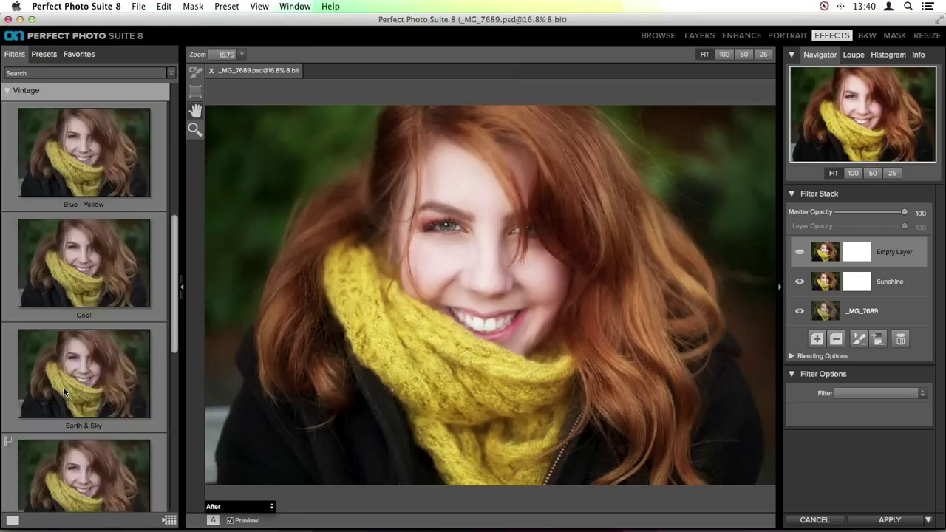
scroll(104, 274, down, 1)
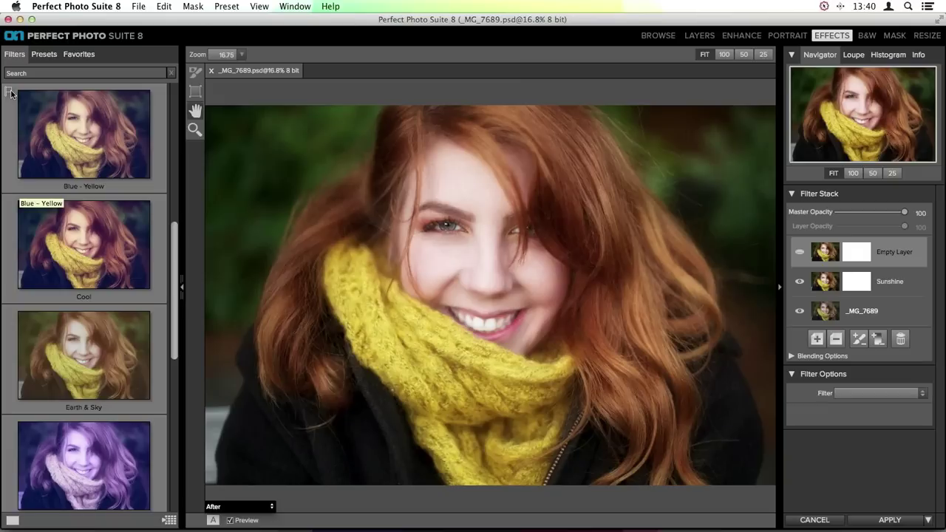
Mark the Sunshine filter's Glow preset as a favorite and look through the favorite presets
scroll(23, 116, up, 4)
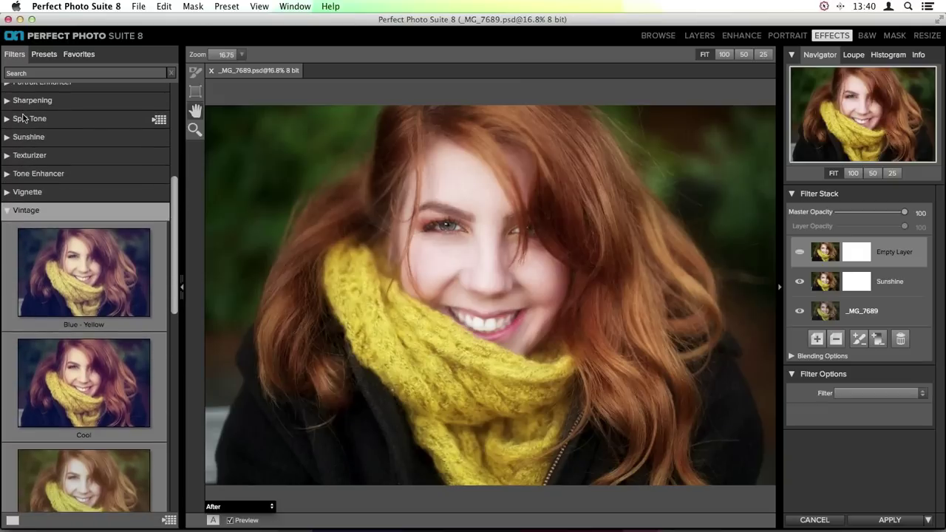
click(8, 139)
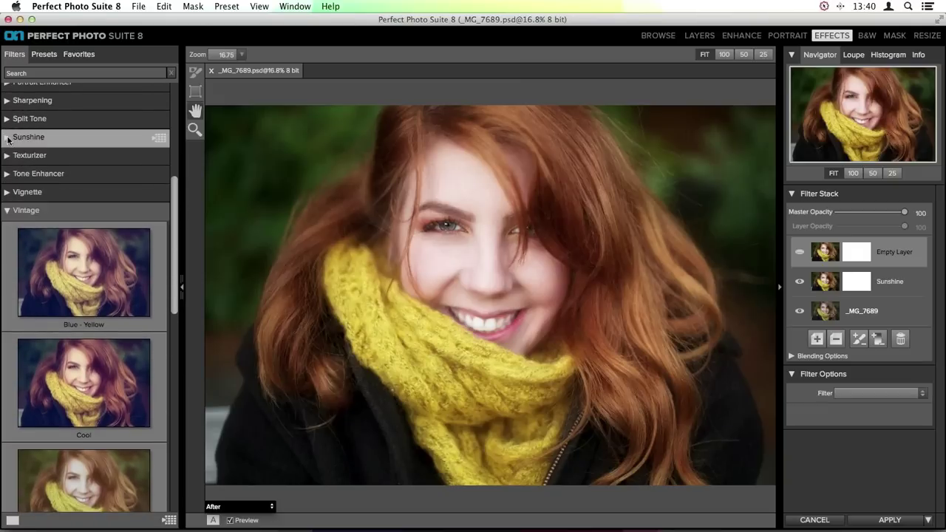
click(8, 138)
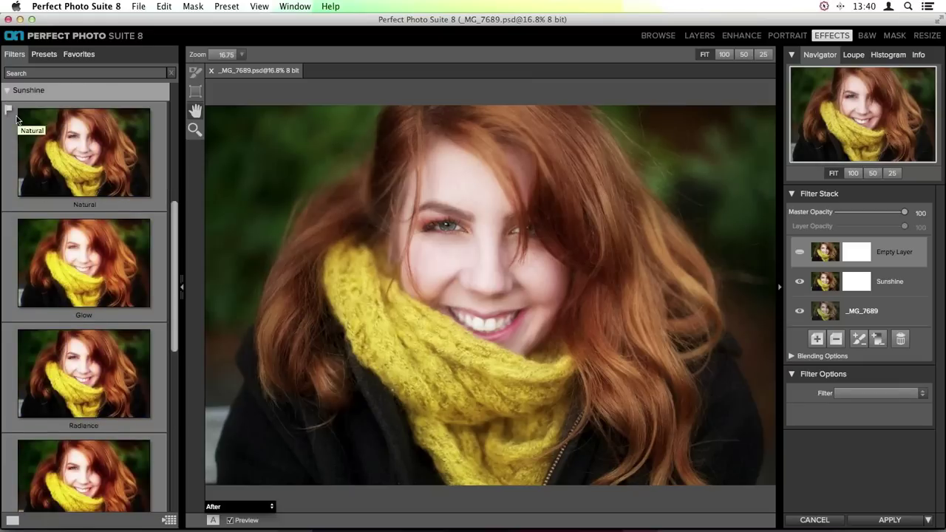
click(8, 222)
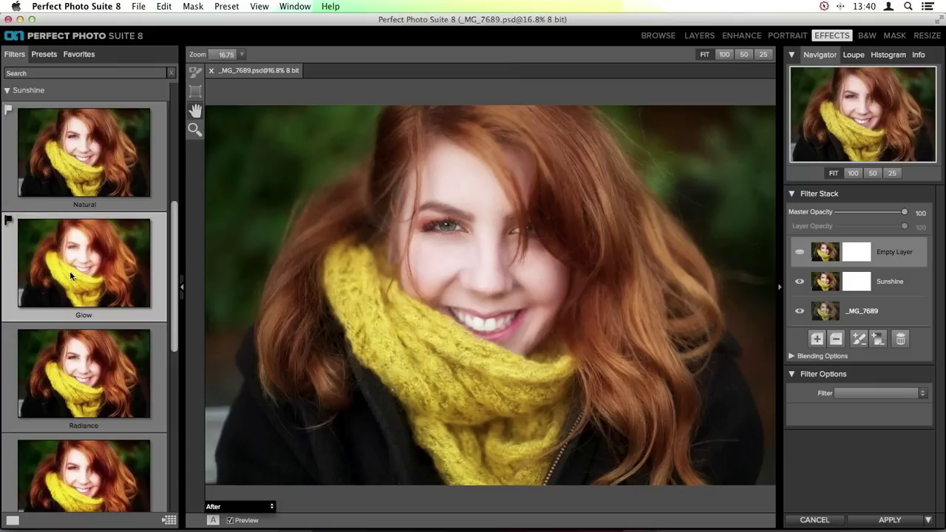
click(79, 56)
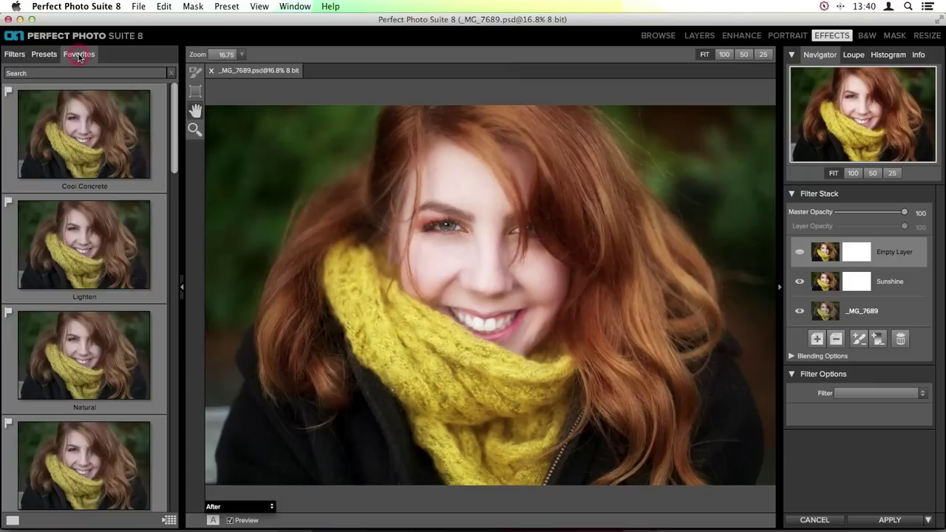
scroll(116, 171, down, 1)
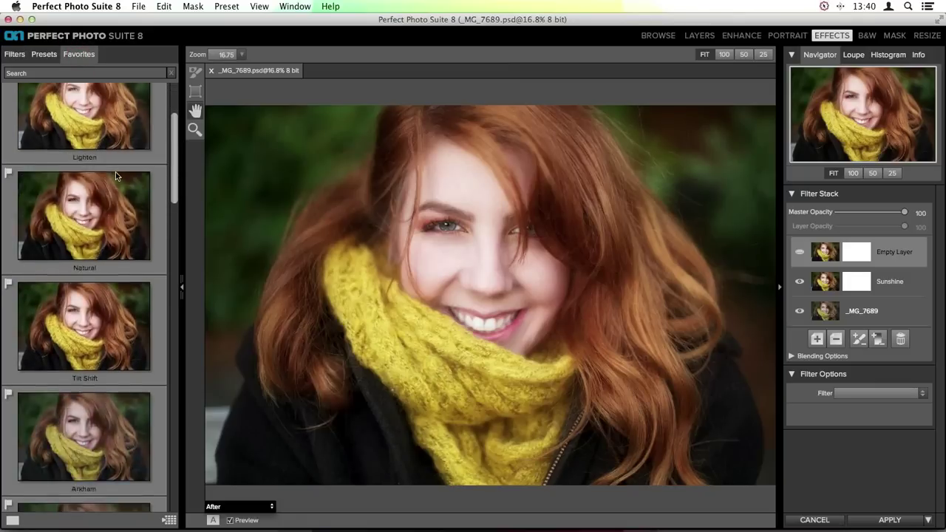
scroll(116, 172, down, 5)
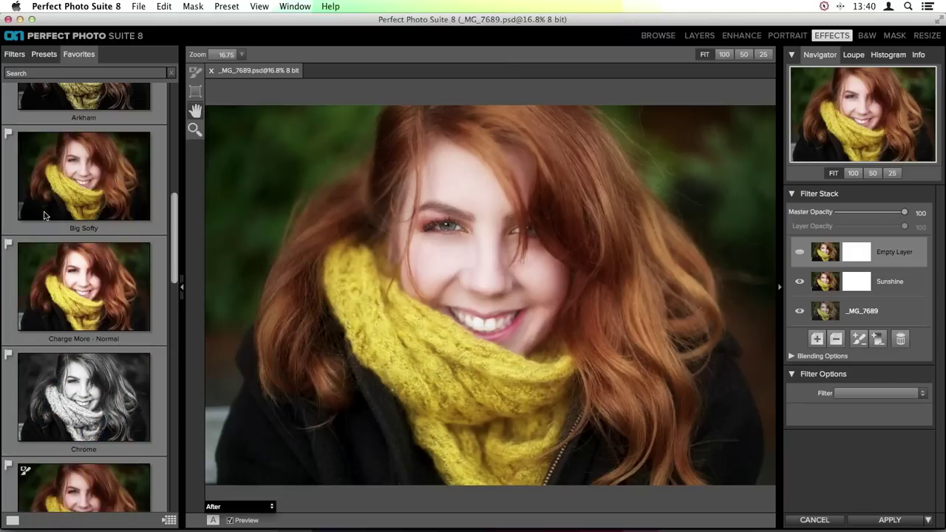
Apply the Vintage filter's Red - Yellow preset to the empty filter layer
click(16, 54)
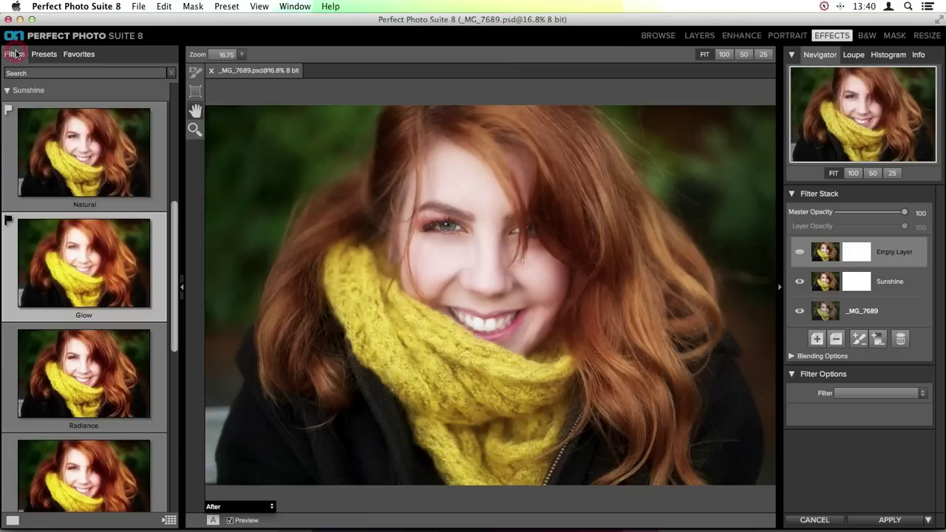
scroll(83, 260, down, 10)
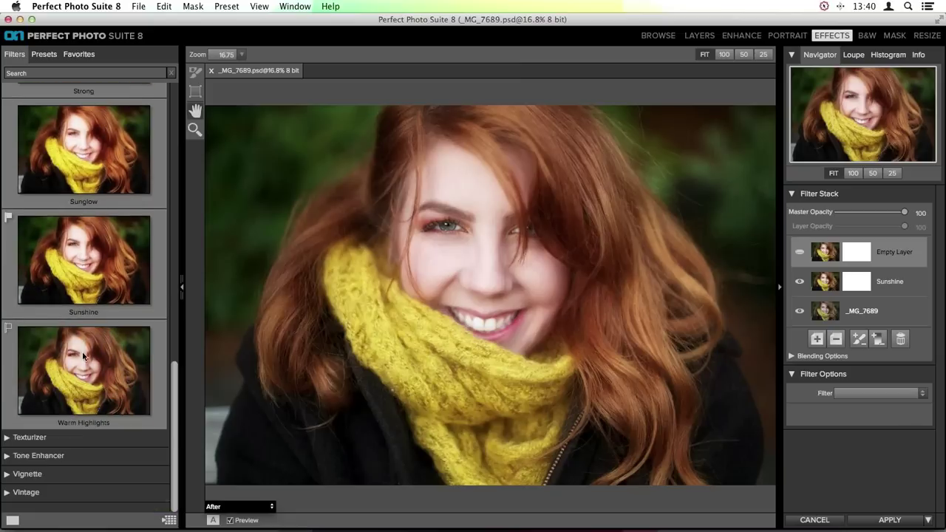
click(14, 494)
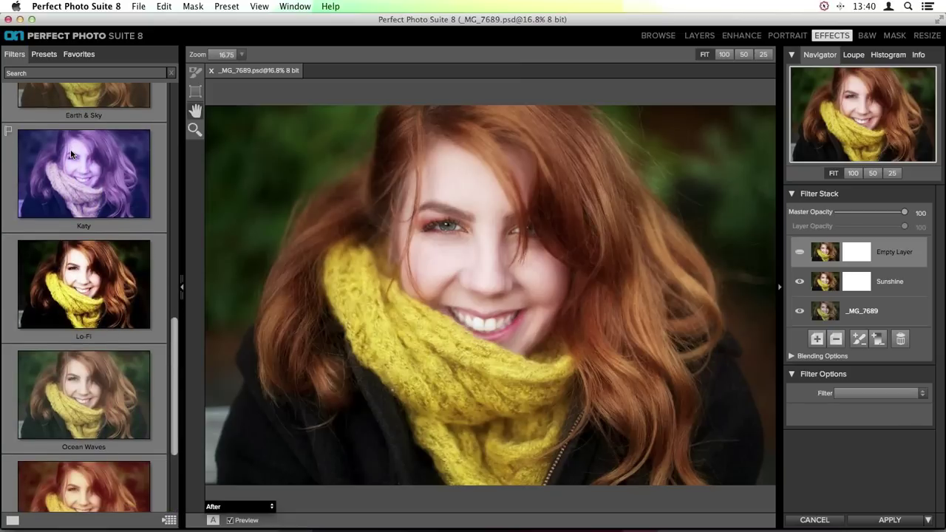
scroll(84, 232, down, 3)
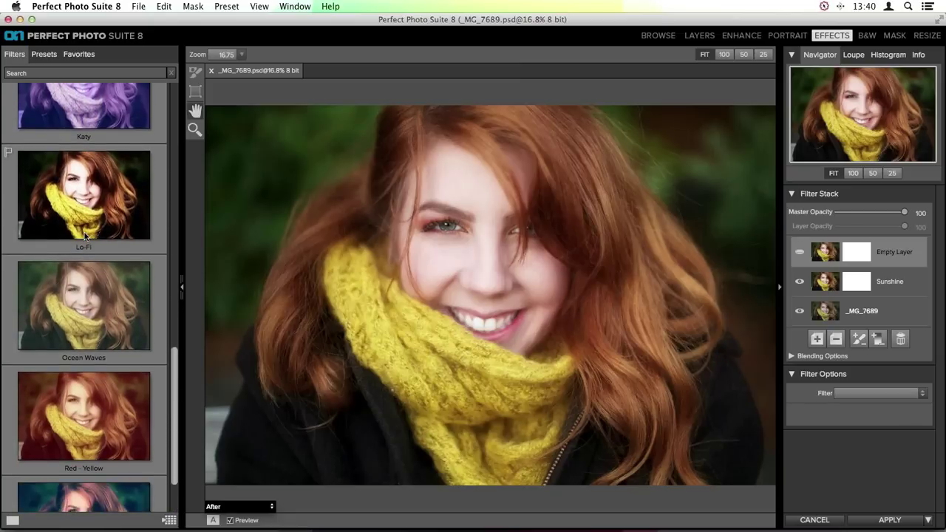
scroll(85, 271, down, 3)
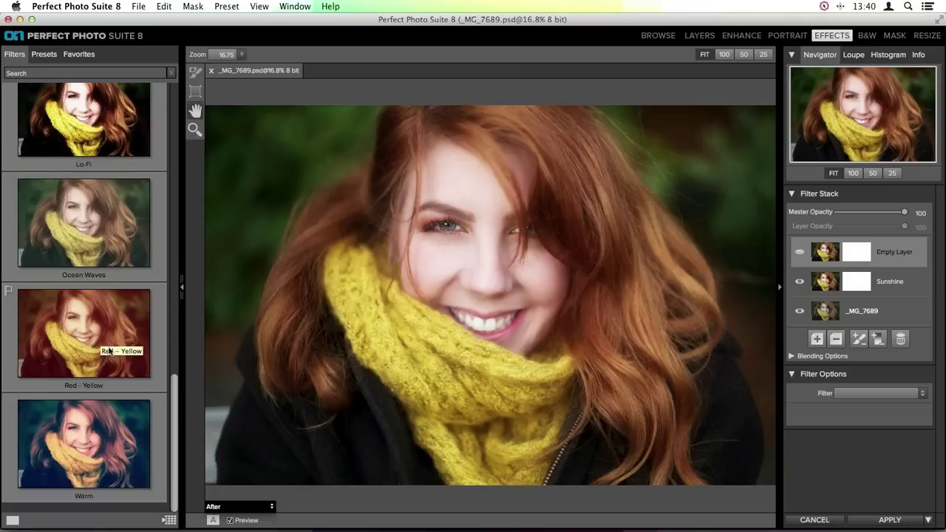
click(94, 326)
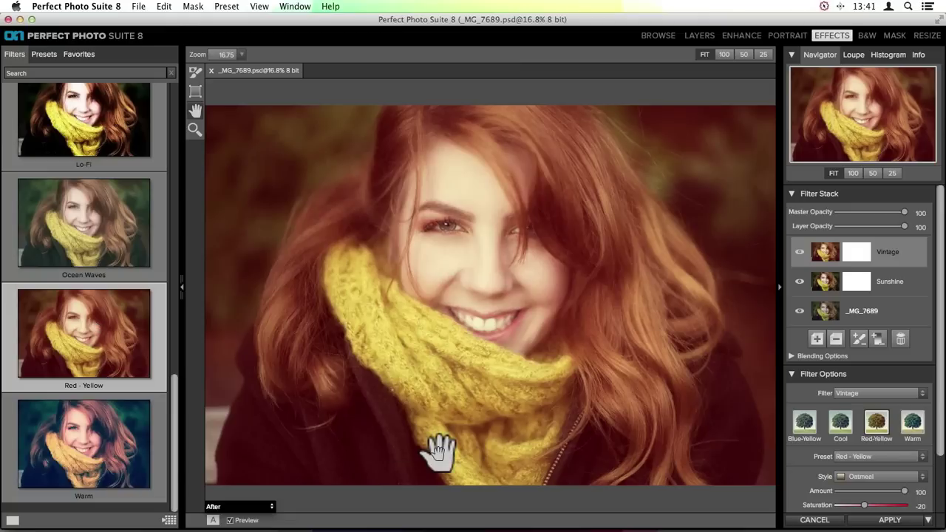
Set the Vintage filter's style to Oatmeal, its amount to 56 and its saturation to 0
scroll(860, 395, down, 3)
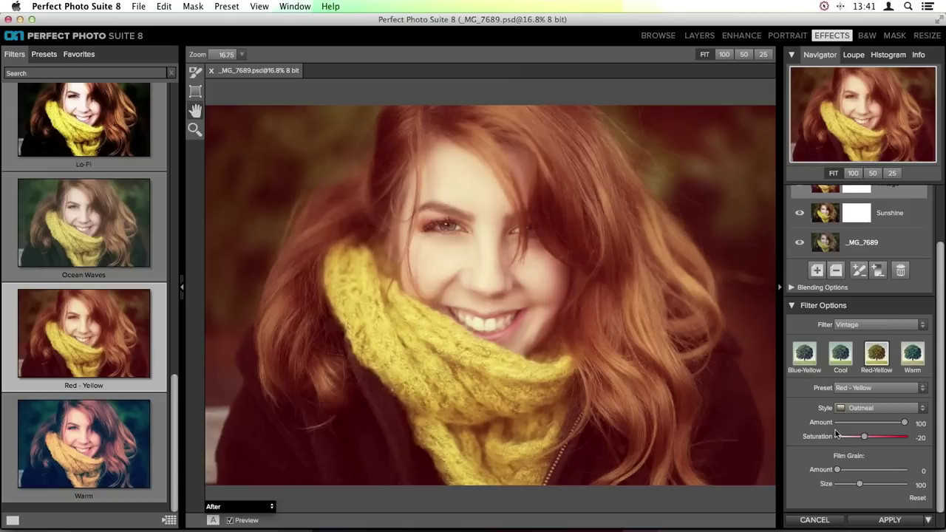
click(888, 410)
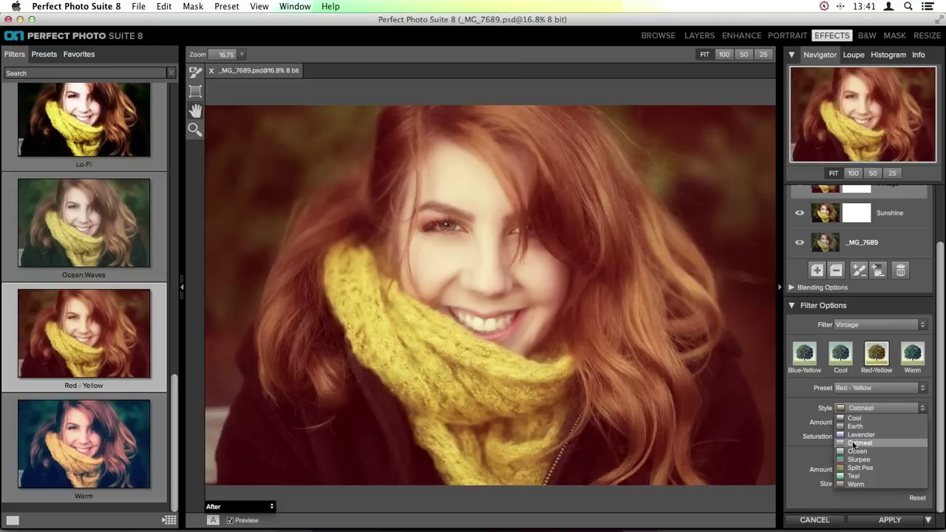
click(852, 442)
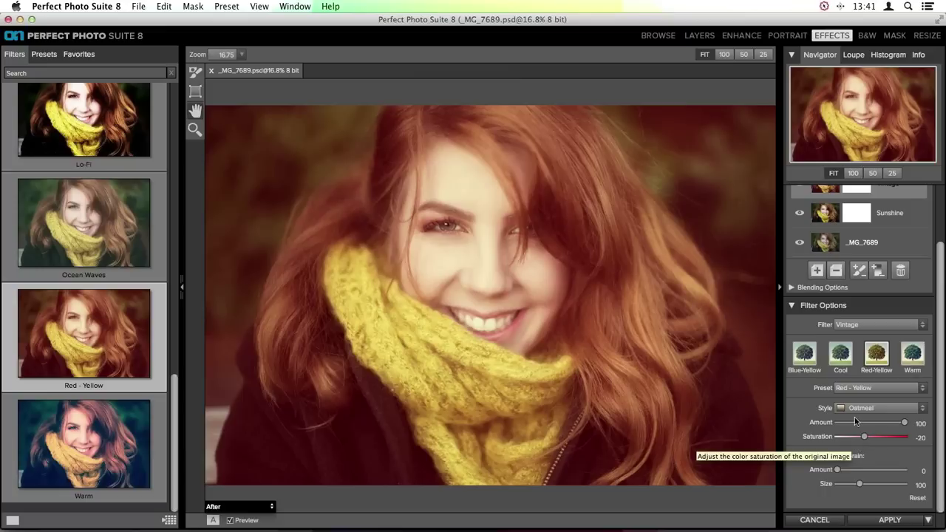
drag(904, 423, 875, 422)
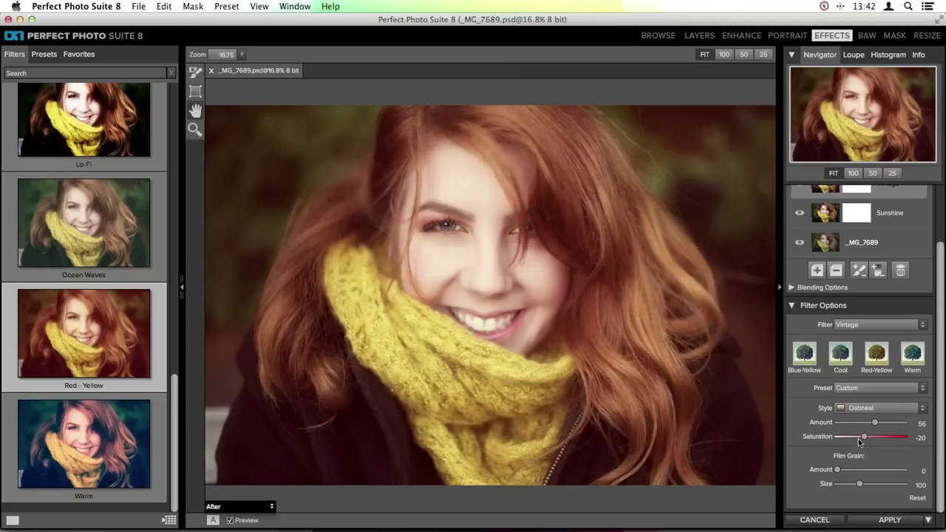
drag(859, 441, 796, 446)
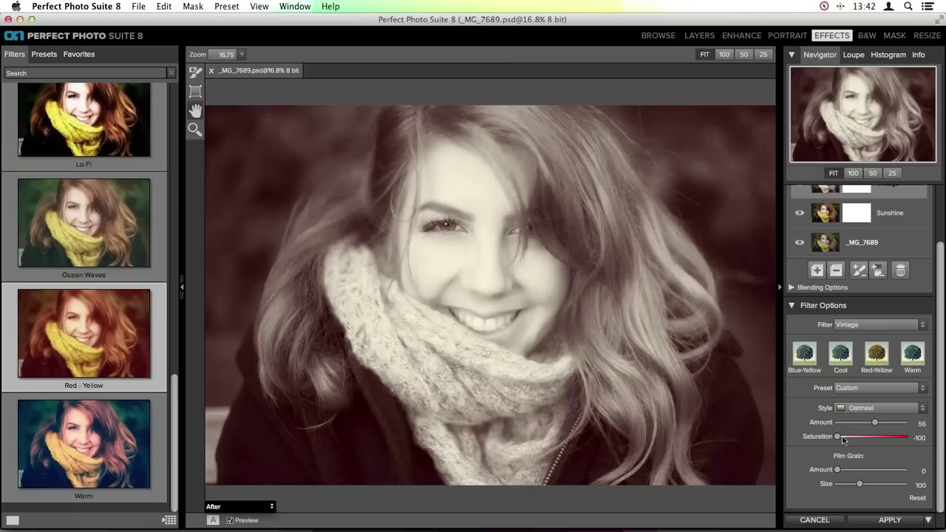
drag(843, 441, 872, 440)
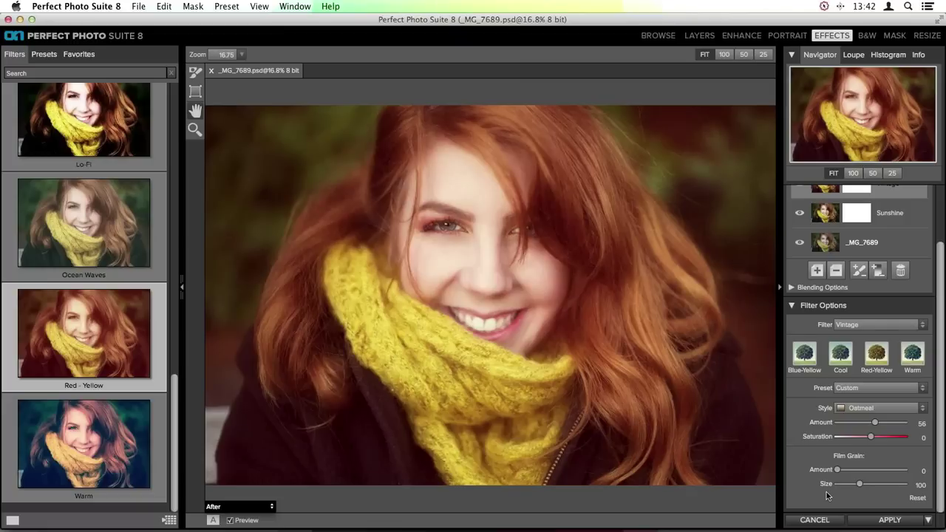
Start a new preset from the current filter stack and name it Soft Vintage Sunshine
scroll(827, 491, up, 3)
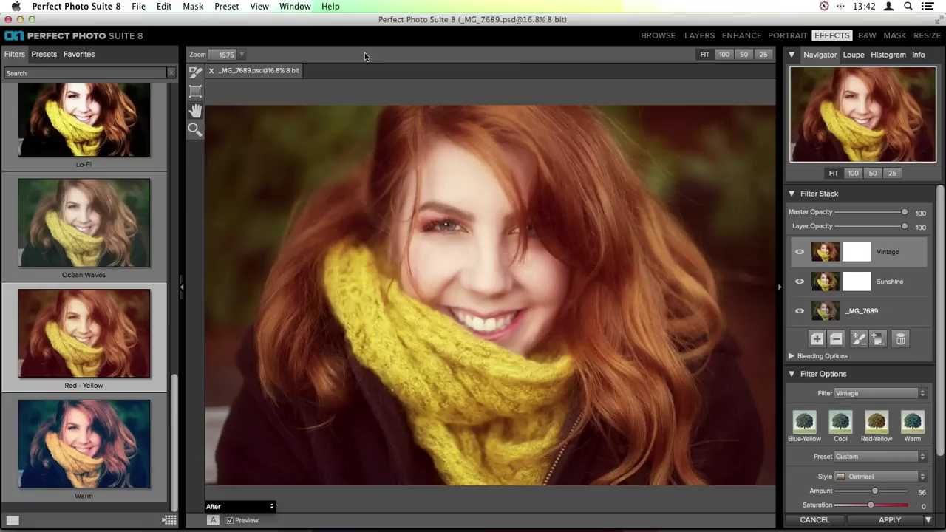
click(227, 6)
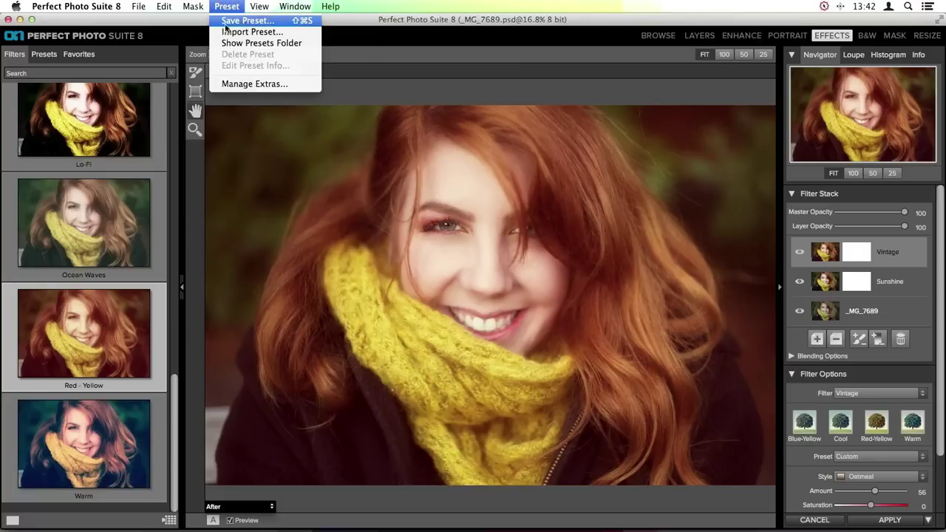
click(275, 21)
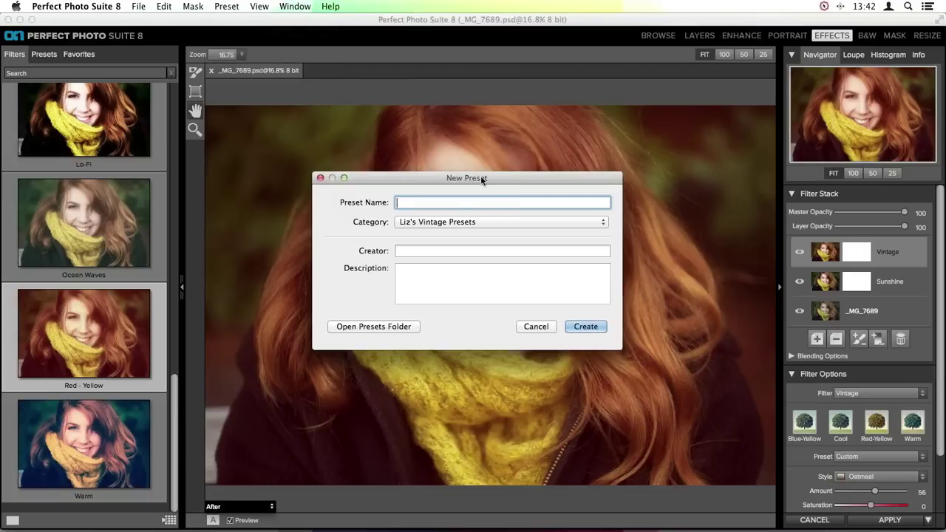
text(Soft Vintage Sunshine)
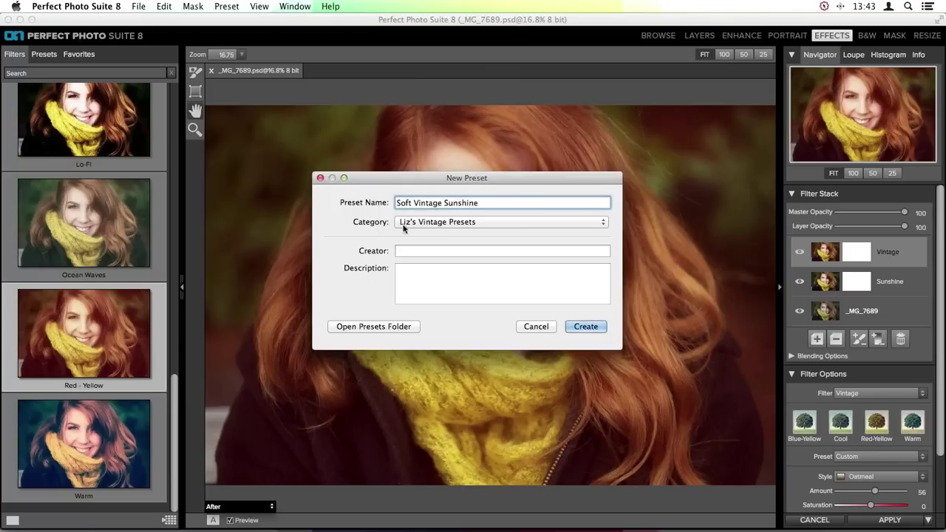
Create a new category named Film-Inspired Presets for the preset
click(508, 224)
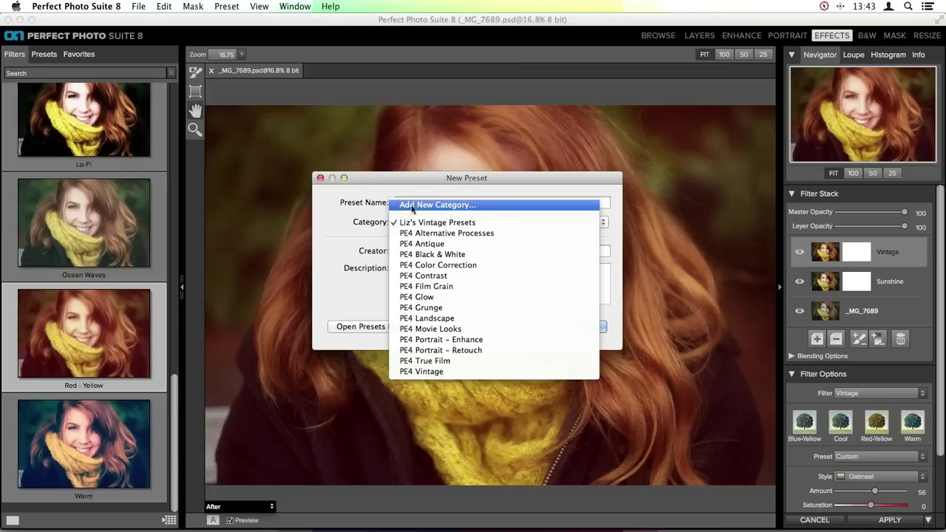
click(476, 205)
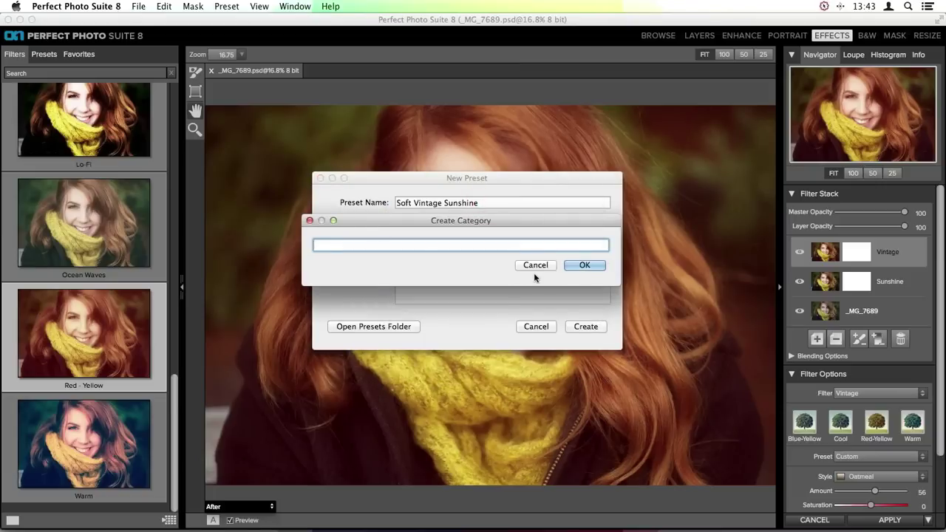
text(Portr)
key(BackSpace)
key(BackSpace)
key(BackSpace)
key(BackSpace)
key(BackSpace)
text(Film-l)
text(nspired Presets)
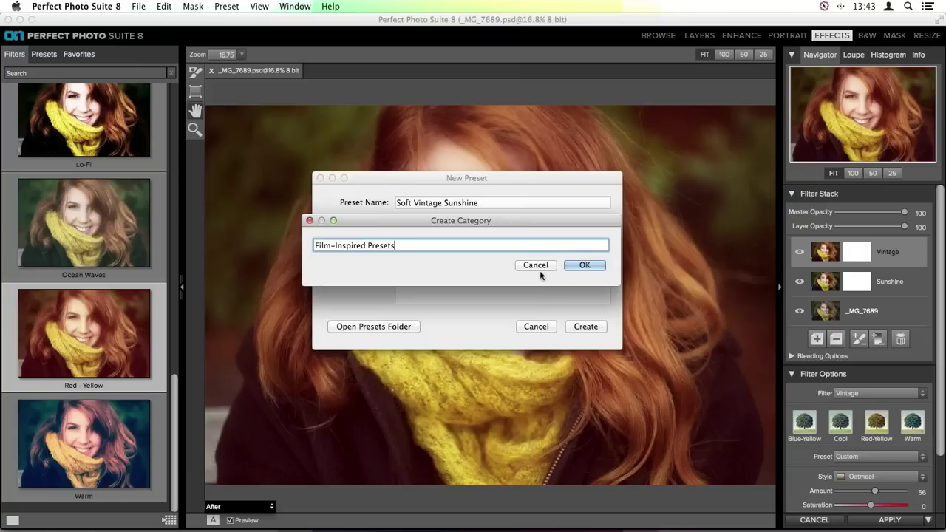
click(583, 264)
Enter the creator's name and create the preset
click(469, 249)
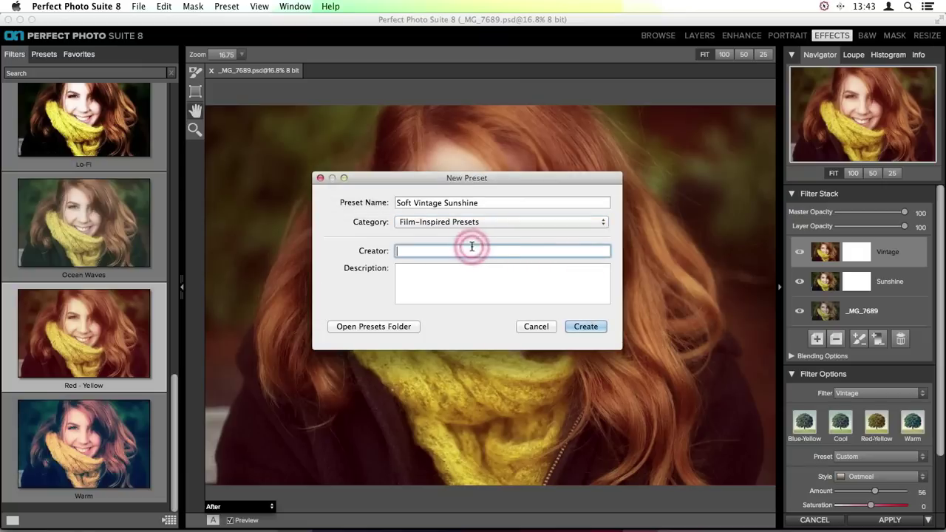
text(liz)
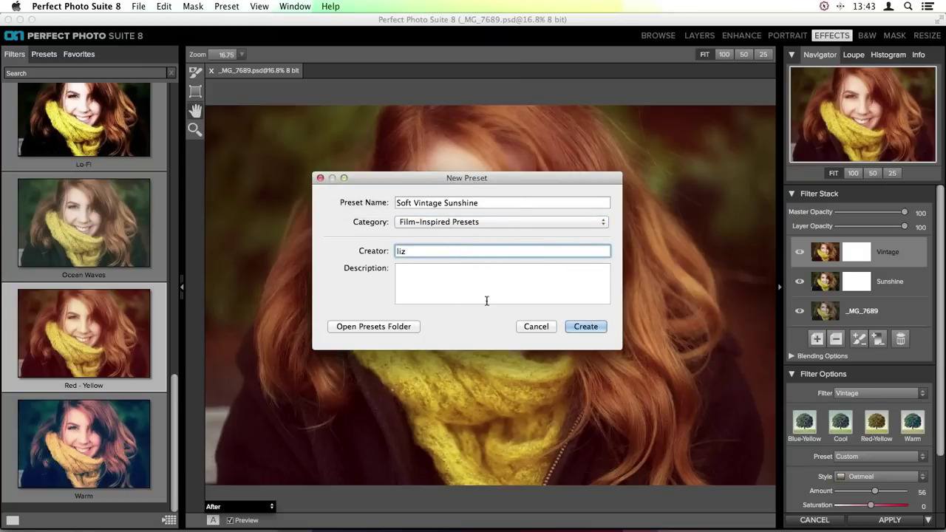
click(586, 325)
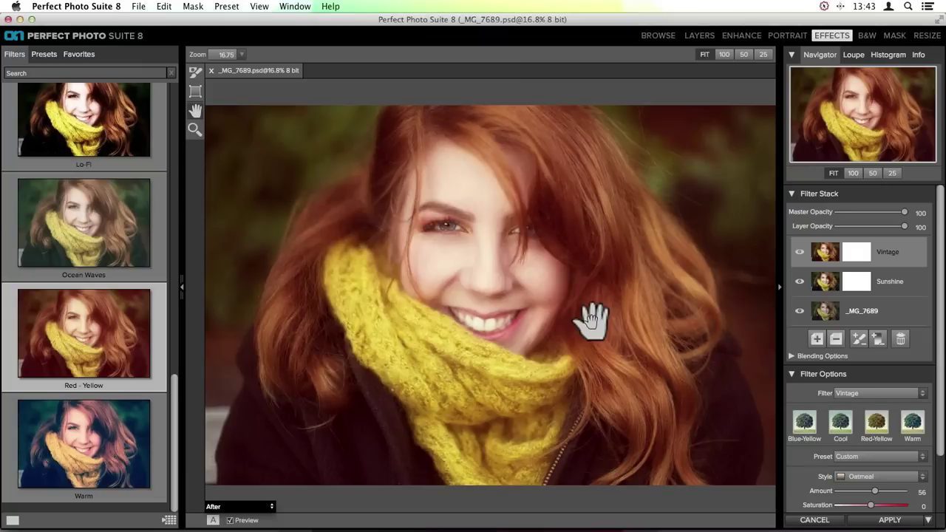
Expand the Film-Inspired Presets category among the saved presets and apply the filter stack to the portrait
click(42, 54)
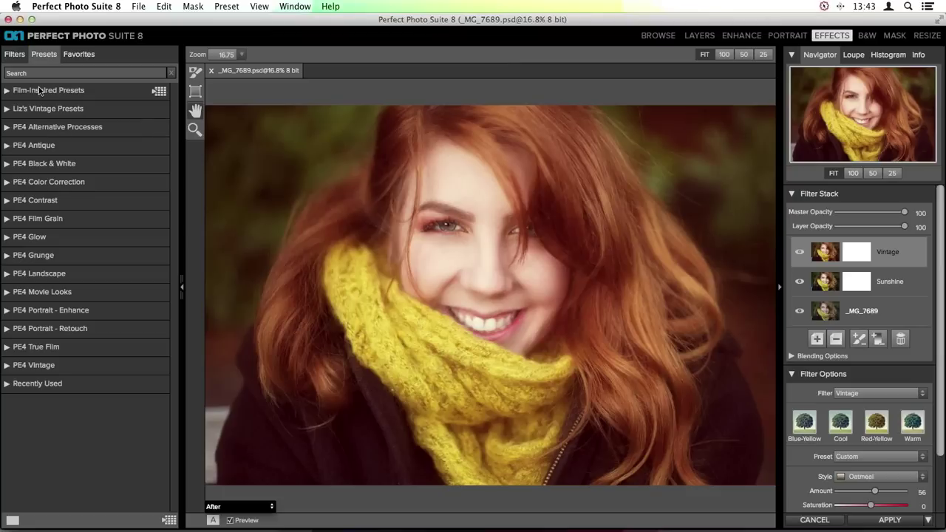
click(67, 90)
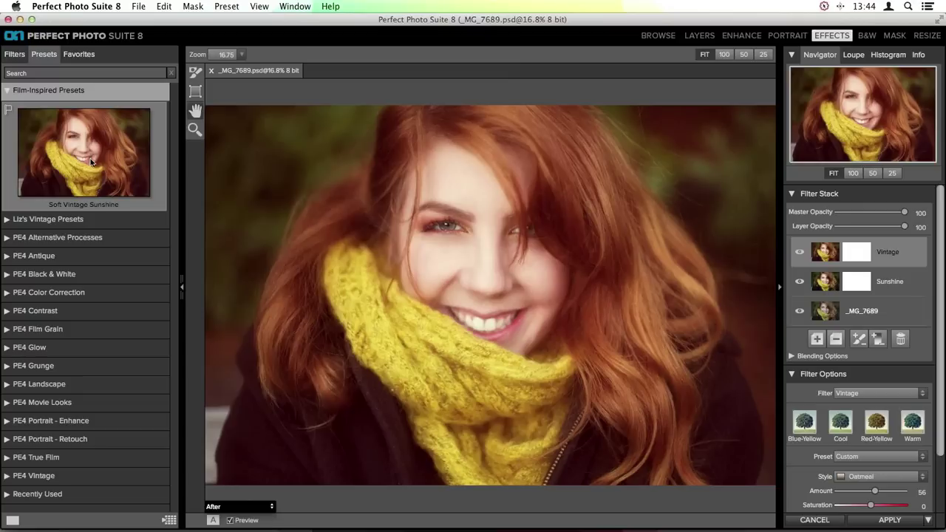
click(887, 519)
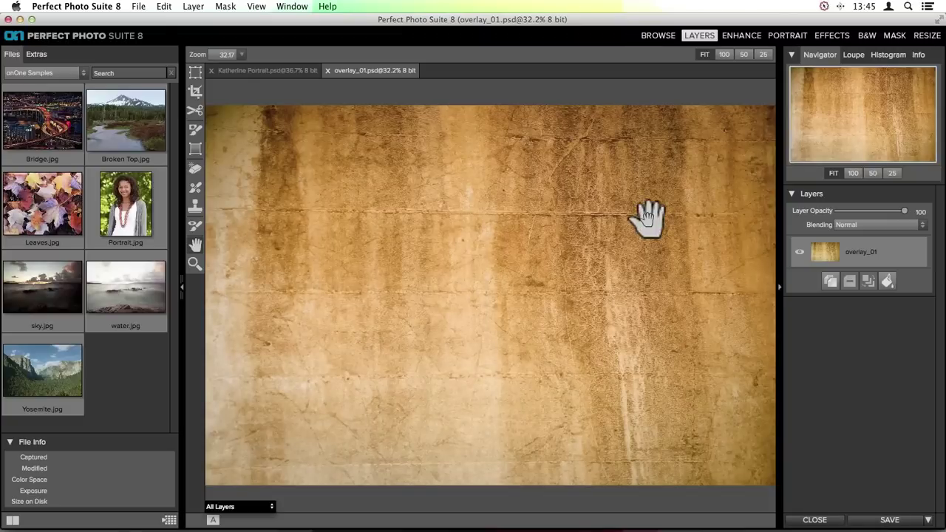
Close the overlay_01 document and the remaining open portrait, and switch back to Aperture
click(814, 521)
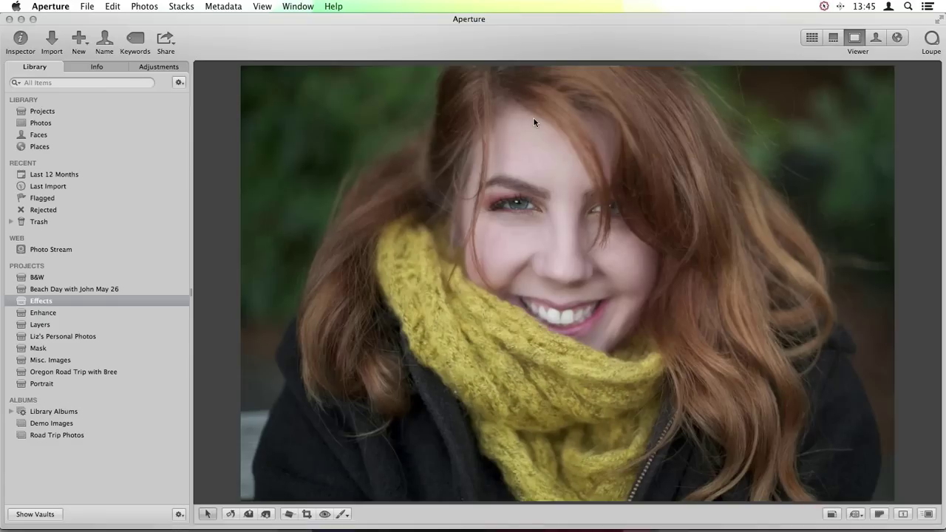
mouse_move(485, 521)
click(423, 515)
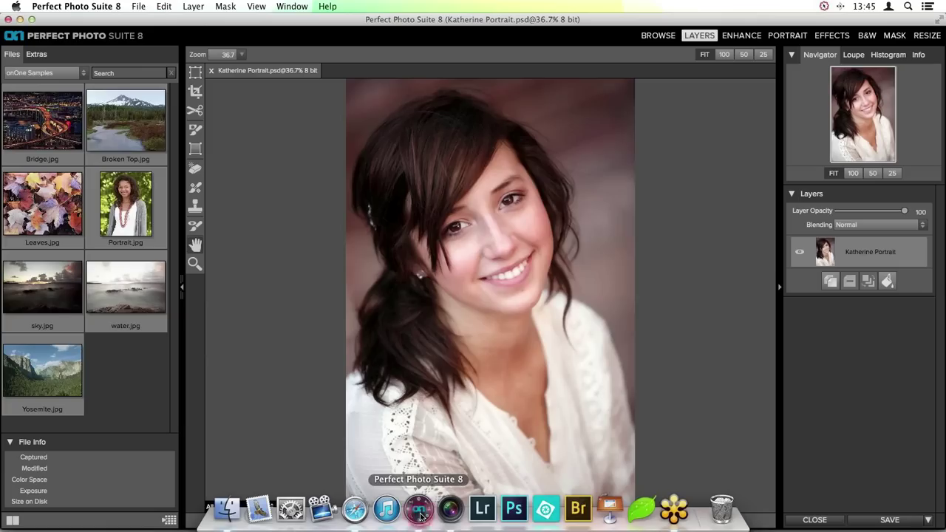
click(803, 521)
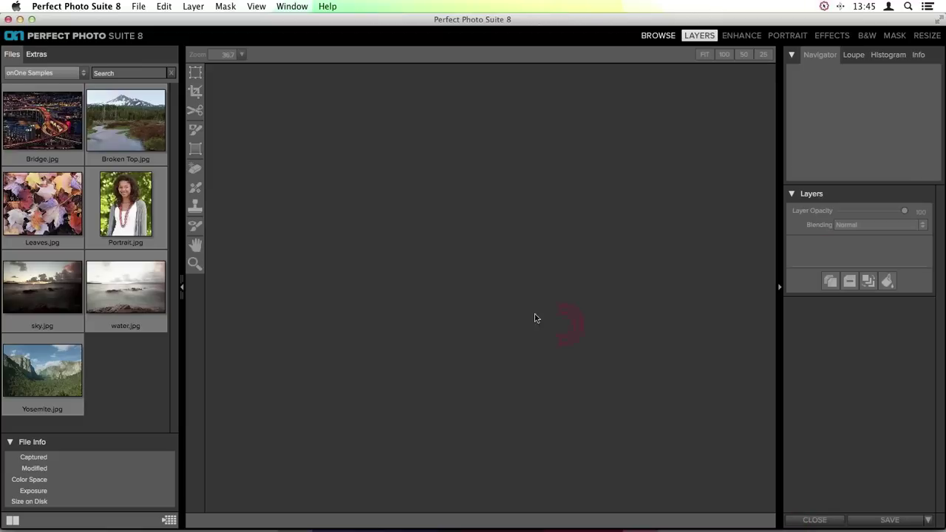
click(451, 511)
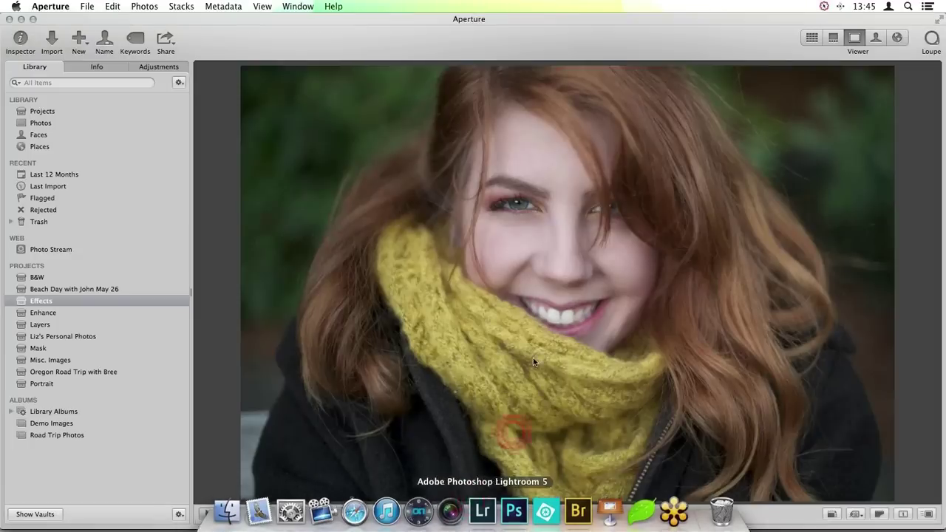
View the edited version of _MG_7689 enlarged and return to the Effects project's thumbnails
double_click(490, 265)
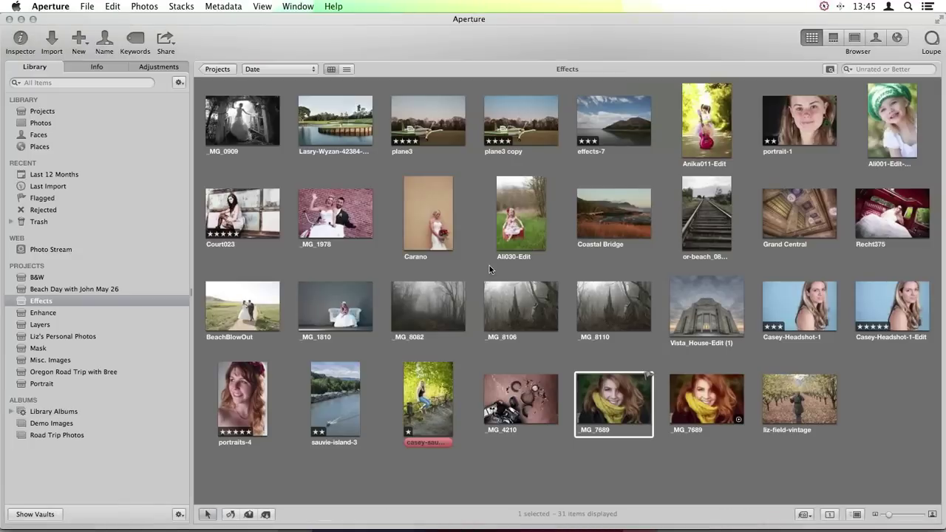
double_click(614, 396)
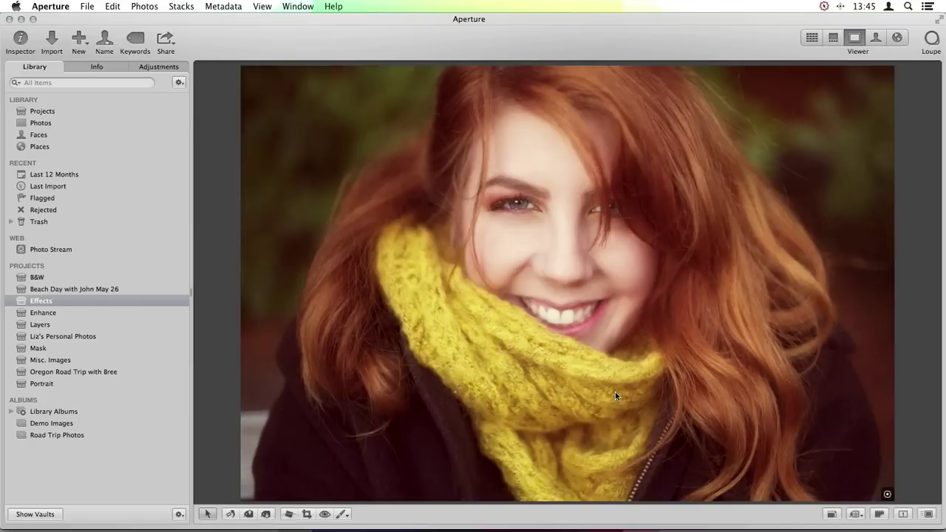
key(v)
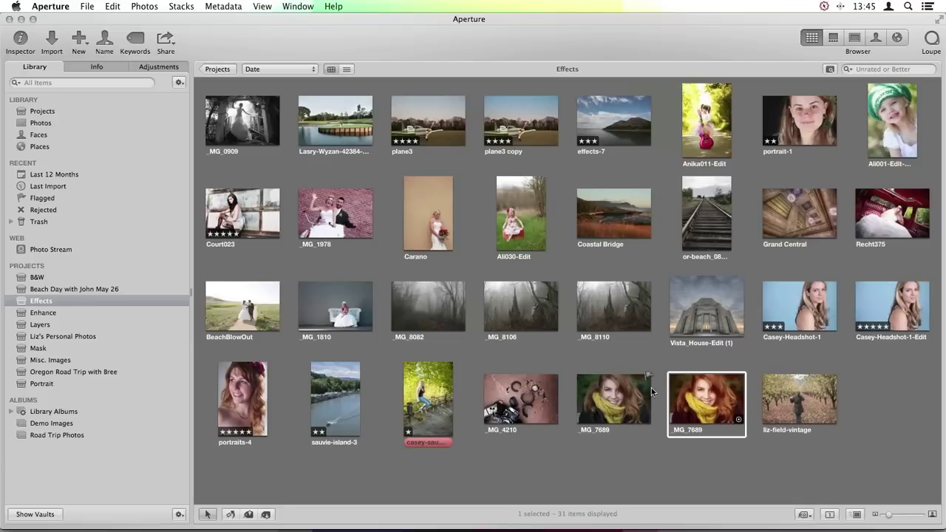
Select the liz-field-vintage, bicycle portrait and Casey-Headshot-1 photos and send them to Perfect Batch 8
click(804, 398)
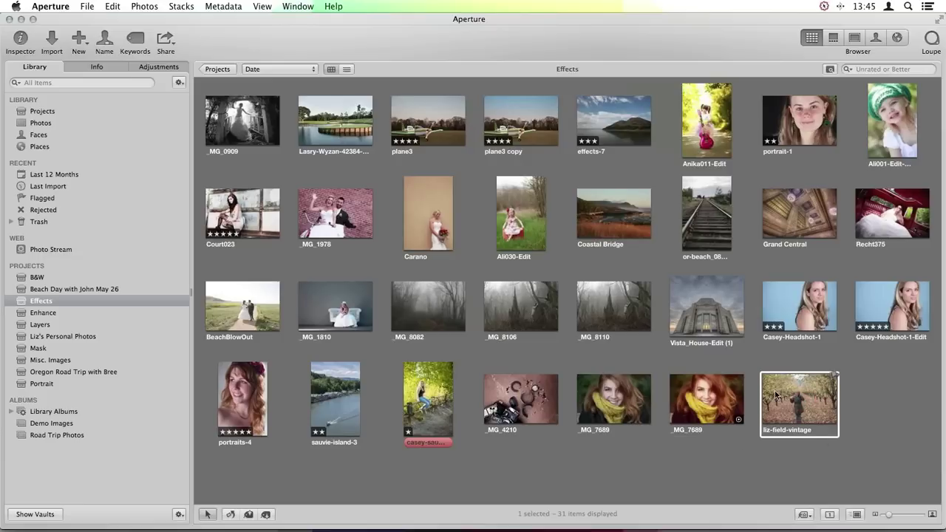
super+click(414, 391)
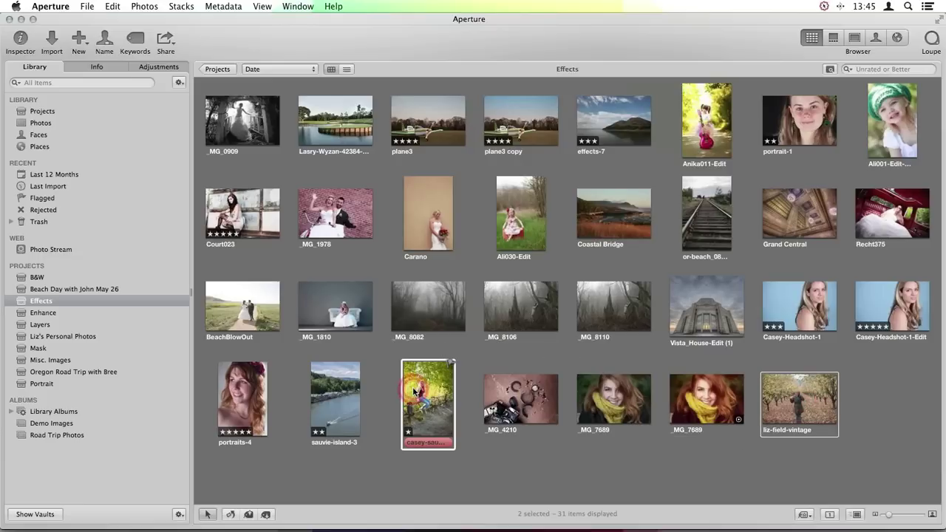
super+click(813, 316)
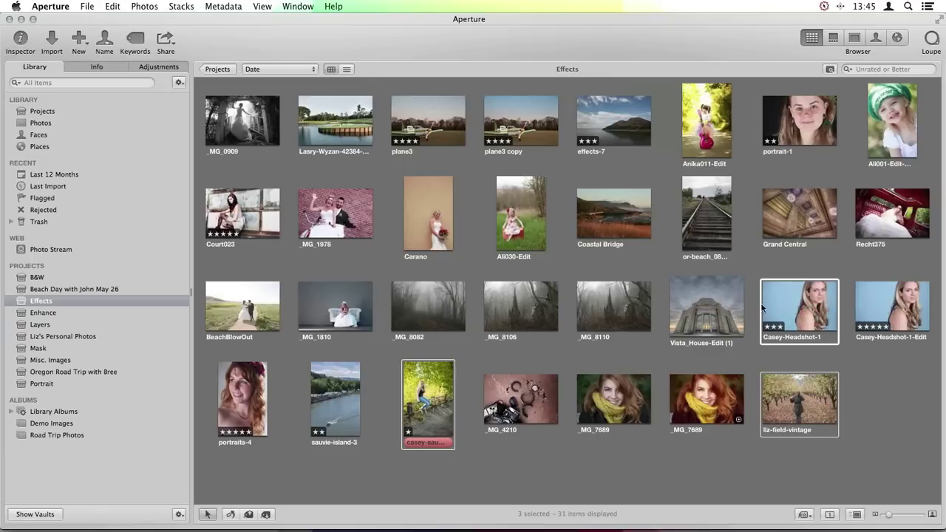
right_click(778, 297)
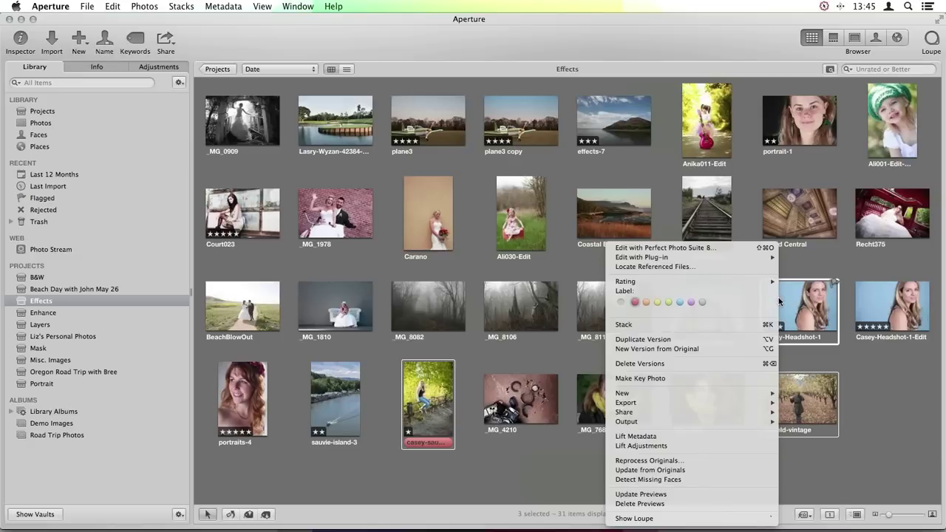
mouse_move(735, 257)
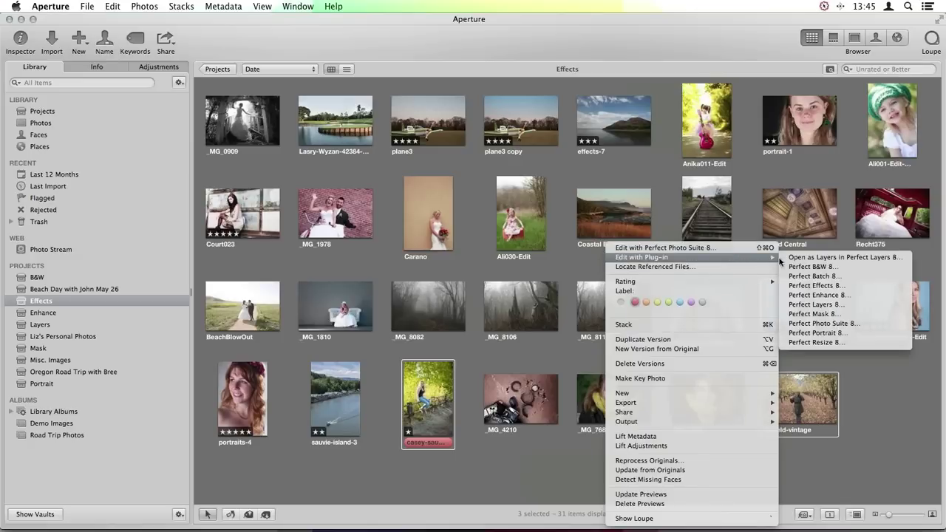
click(847, 274)
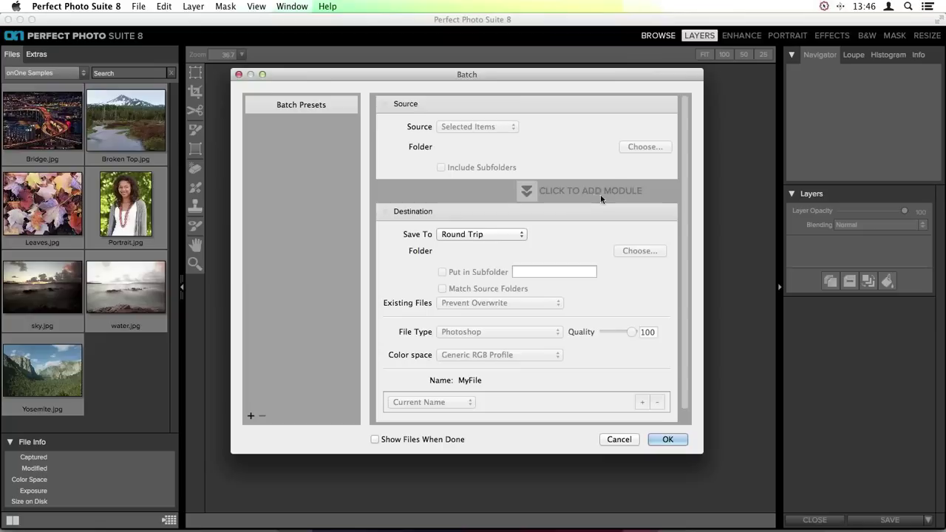
Add a Perfect Effects module to the batch using the Soft Vintage Sunshine preset from Film-Inspired Presets
click(528, 192)
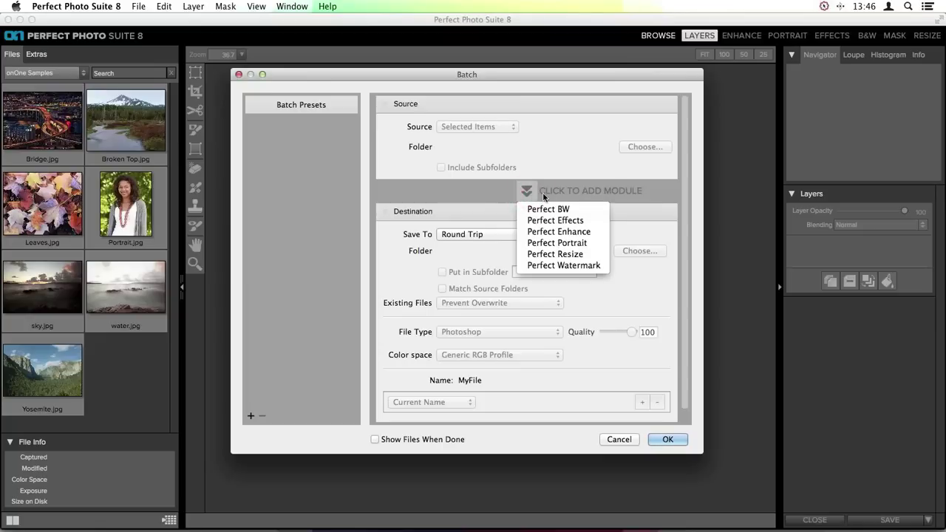
click(566, 220)
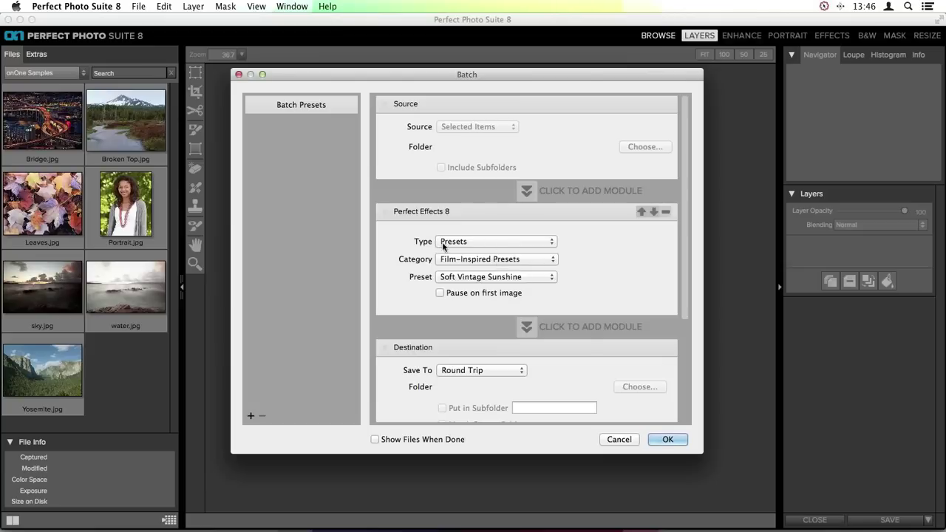
click(548, 242)
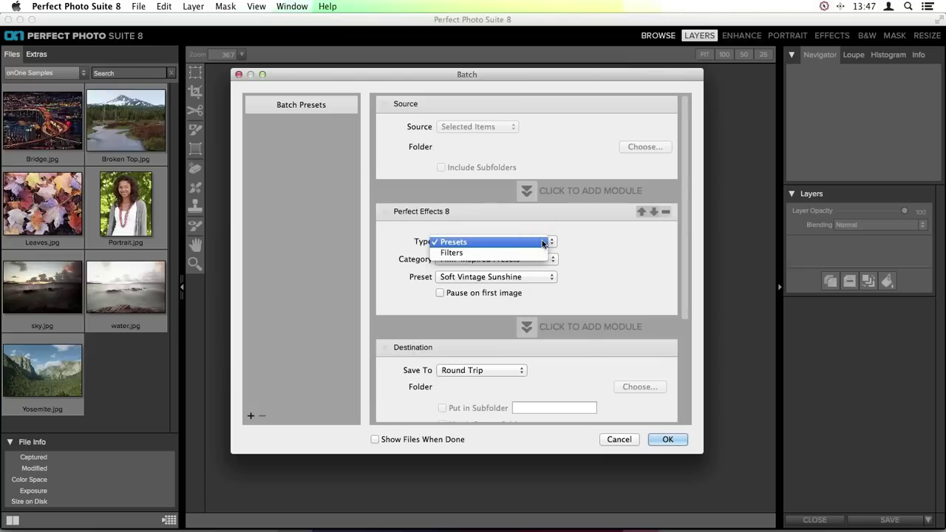
click(543, 242)
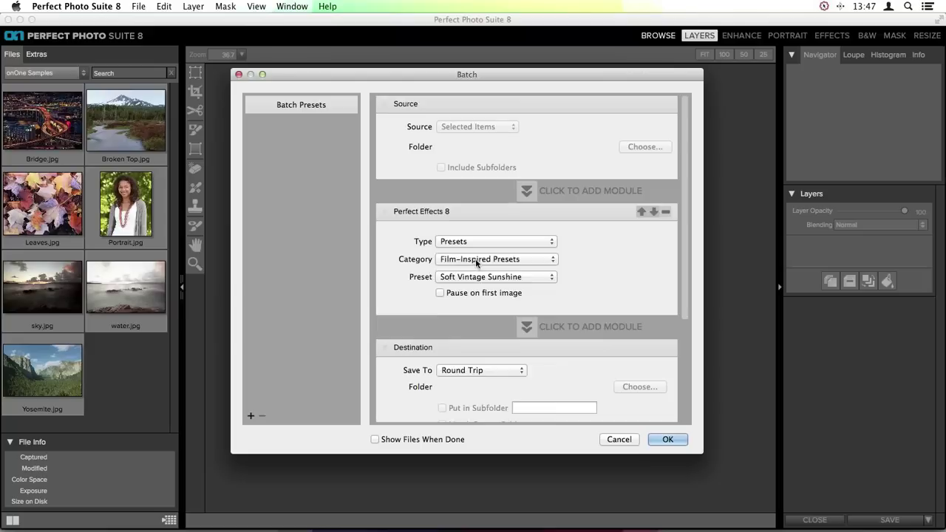
click(477, 260)
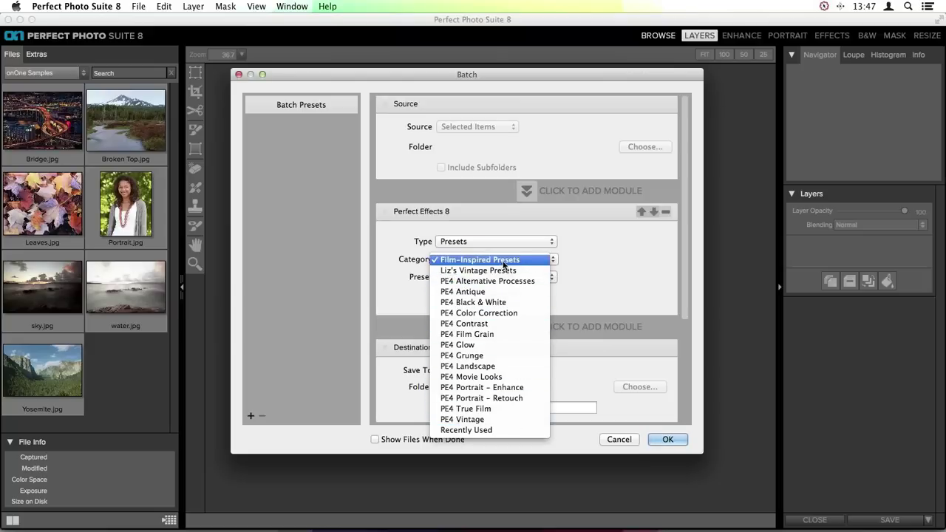
click(528, 260)
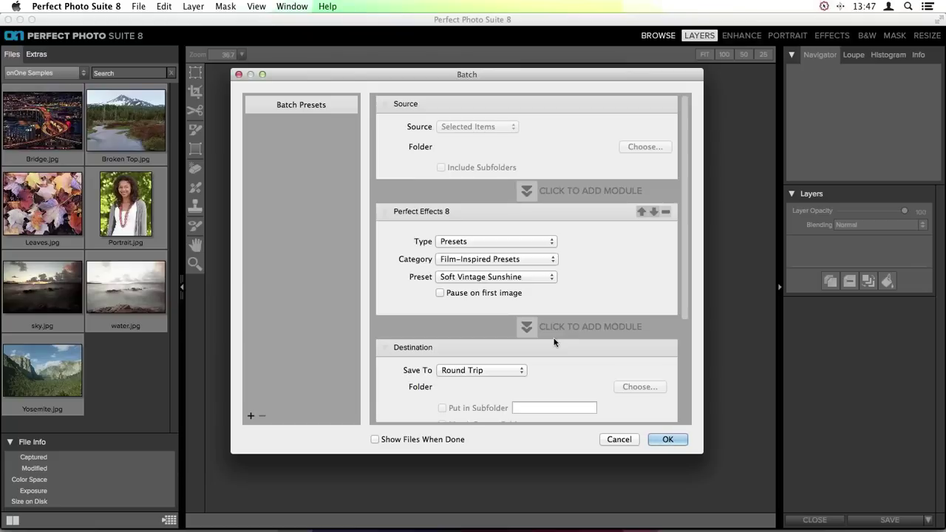
Add a Perfect Watermark module after the effects module and choose onOne-Logo as its watermark file
click(528, 326)
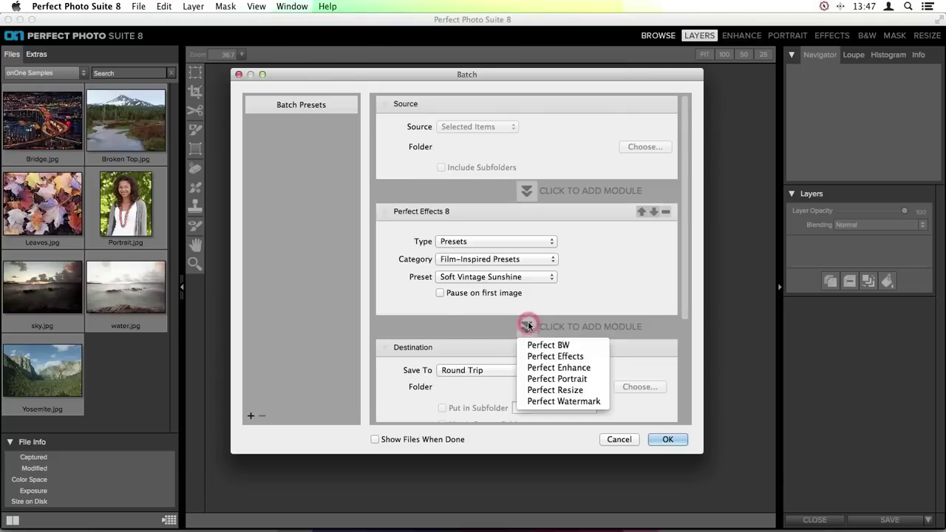
click(536, 401)
scroll(597, 276, down, 7)
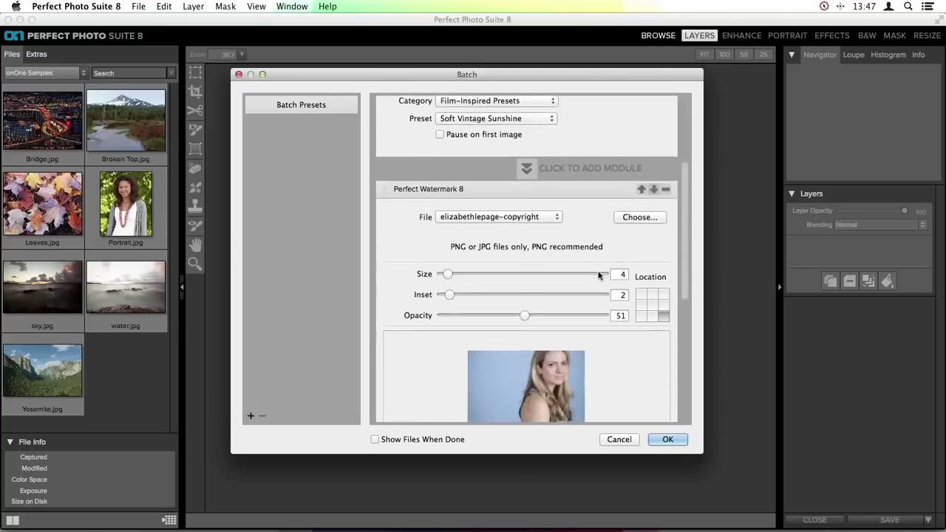
scroll(599, 276, up, 3)
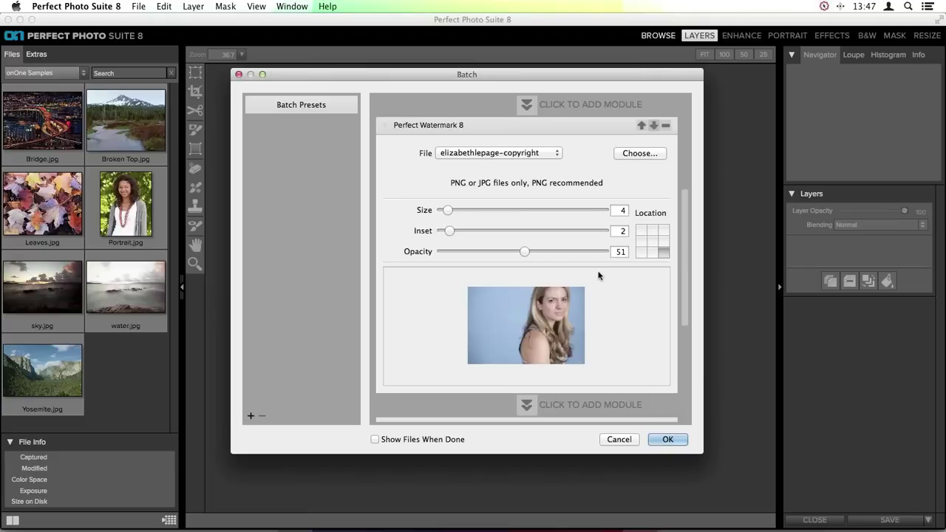
click(450, 158)
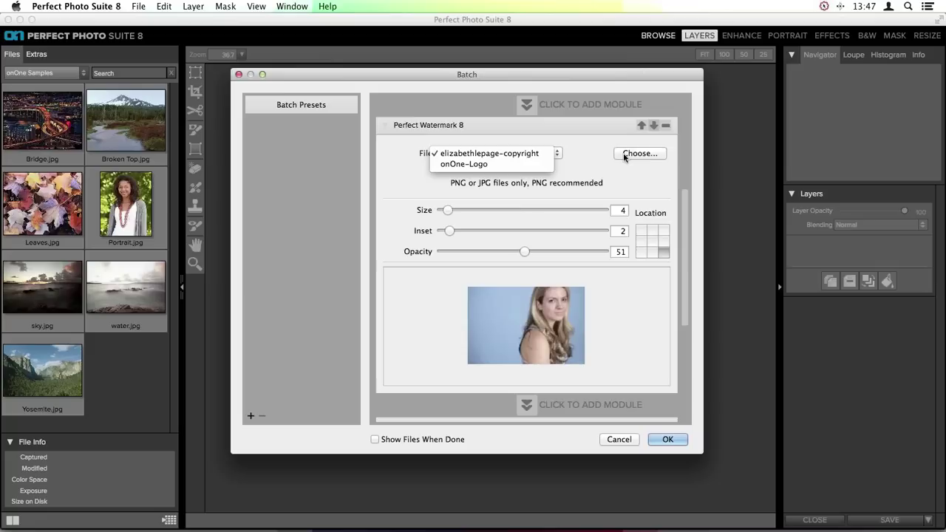
click(538, 163)
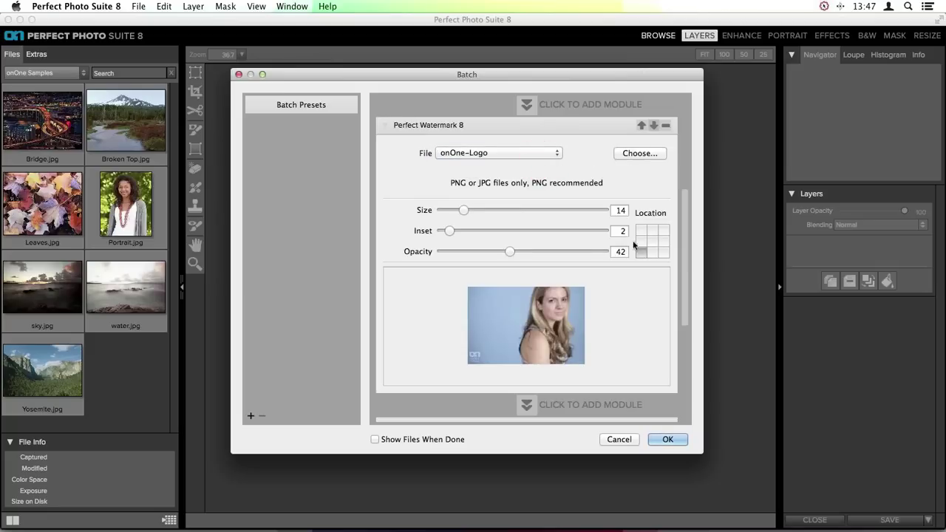
Try the watermark at size 33, inset 5 and opacity 43, placed at the image's top centre and then its middle
drag(468, 211, 511, 252)
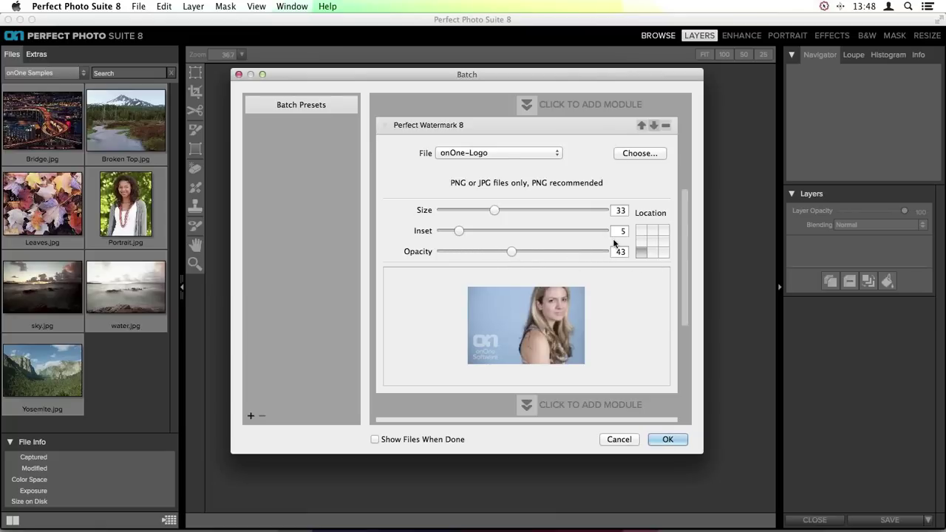
click(652, 231)
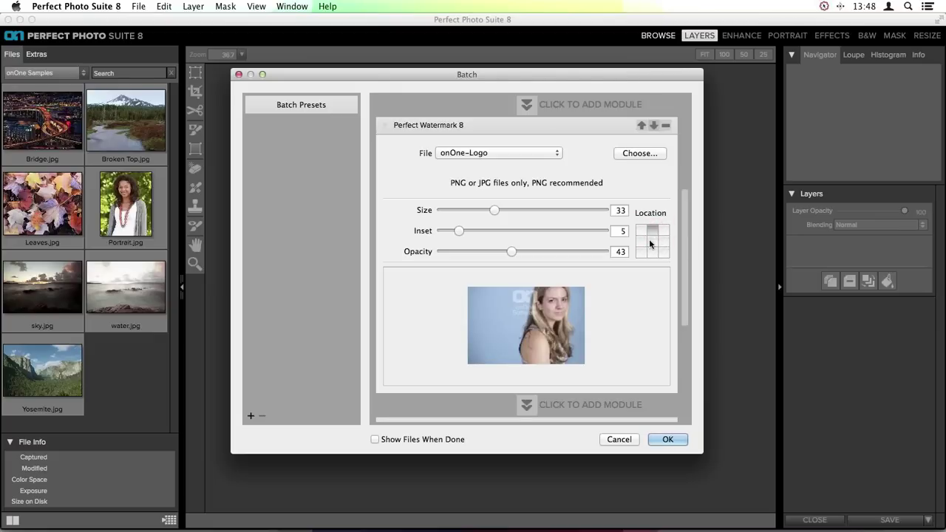
click(651, 241)
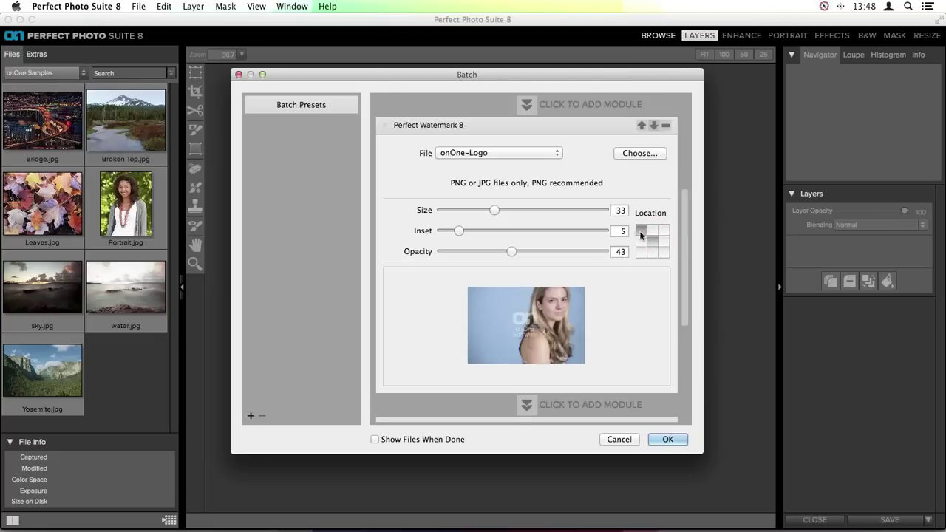
Place the watermark in the image's top-left corner at size 14, inset 2 and opacity 64, and run the batch with Round Trip saving
click(641, 232)
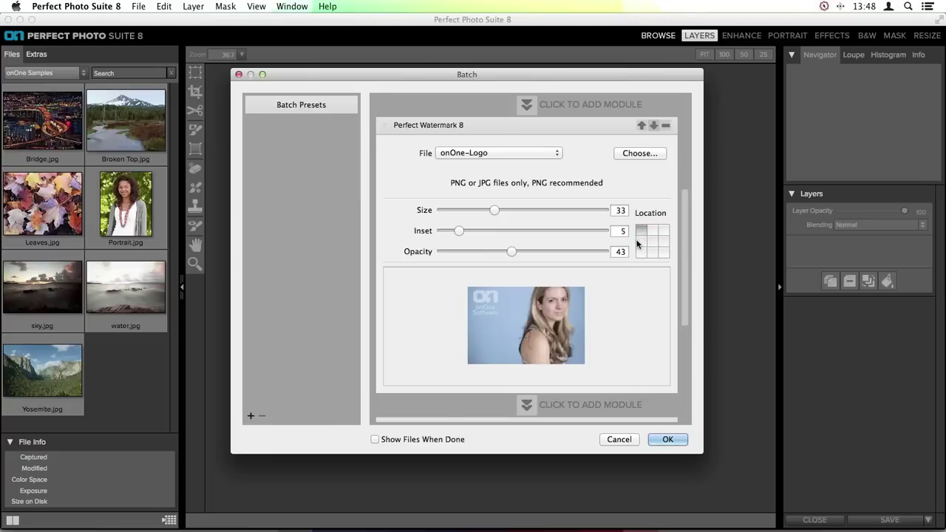
drag(493, 210, 451, 234)
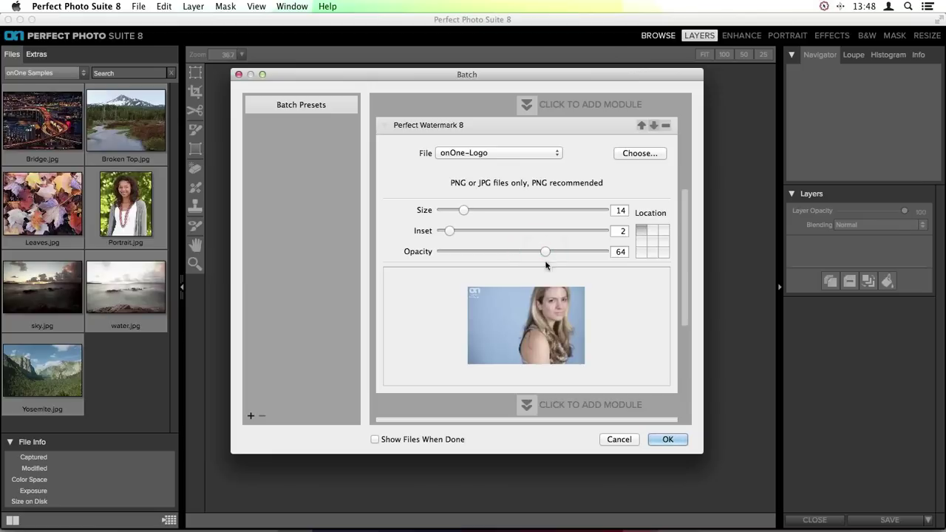
scroll(582, 249, down, 5)
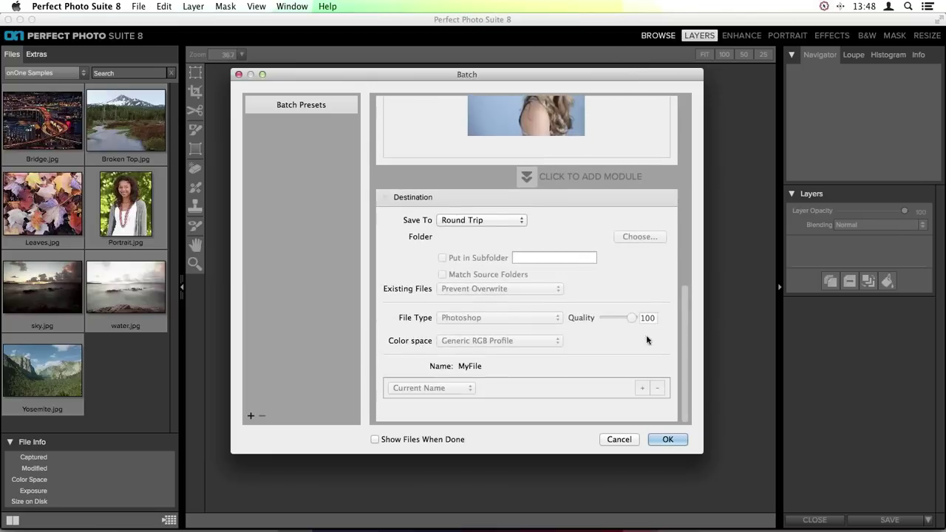
scroll(643, 330, up, 3)
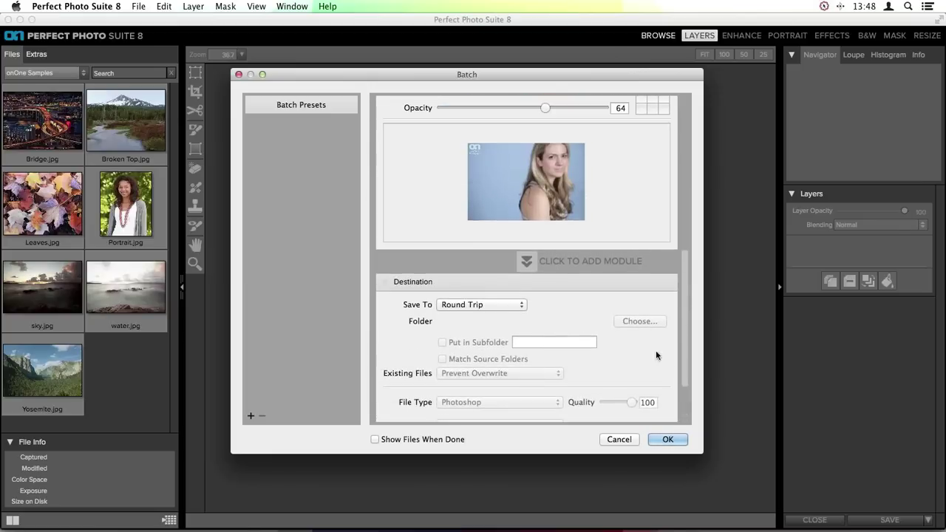
click(664, 441)
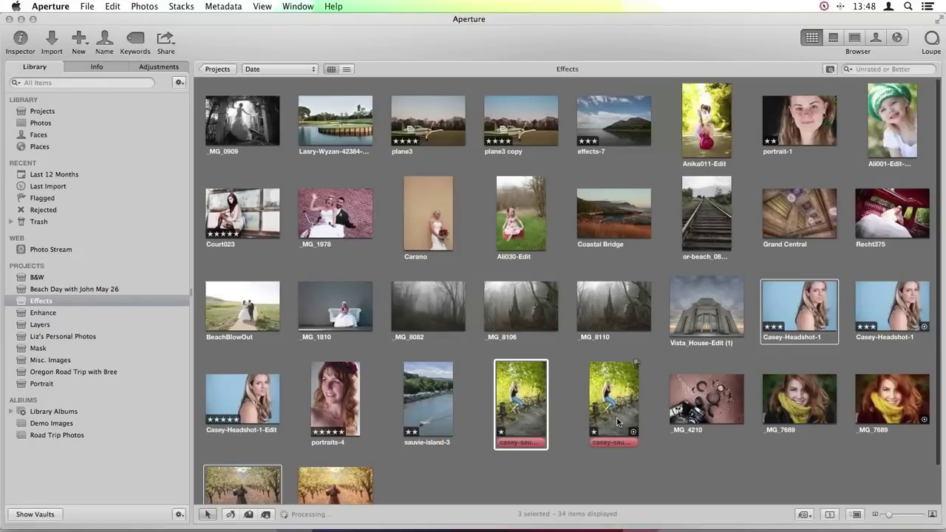
Clear the photo selection and view the batch-processed copies of the blue-background headshot, the fence portrait and the orchard photo at full size
scroll(617, 423, down, 1)
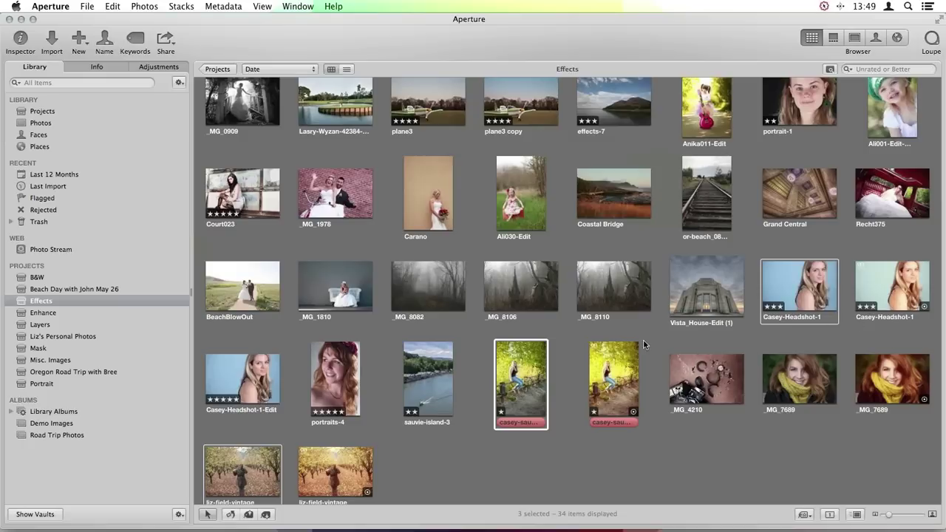
click(415, 467)
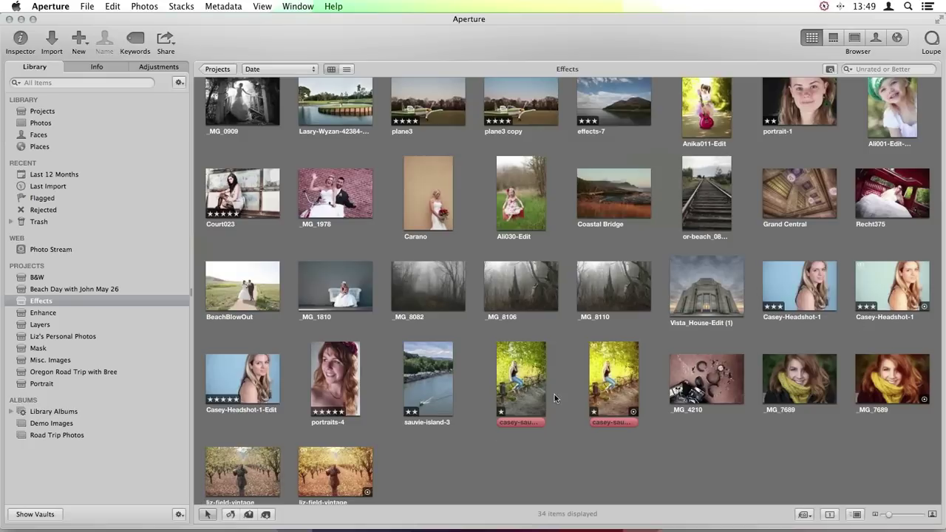
double_click(803, 285)
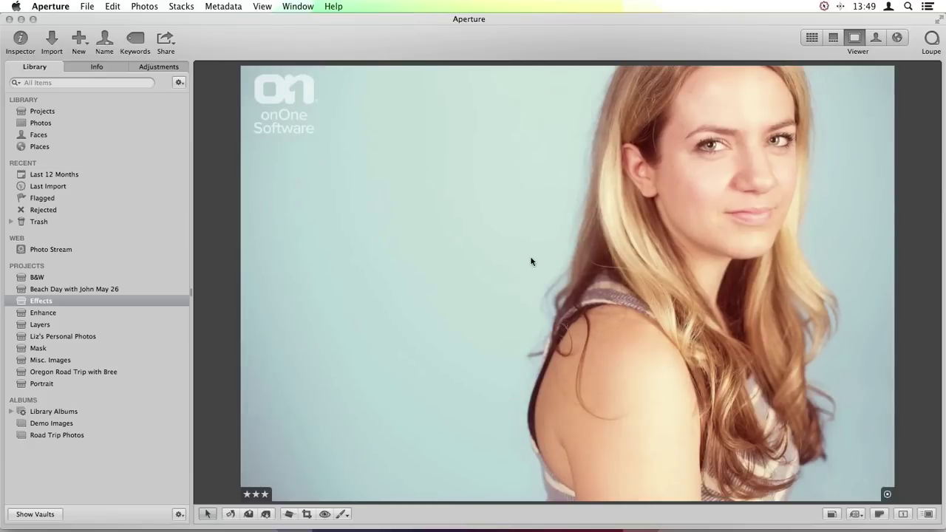
double_click(671, 373)
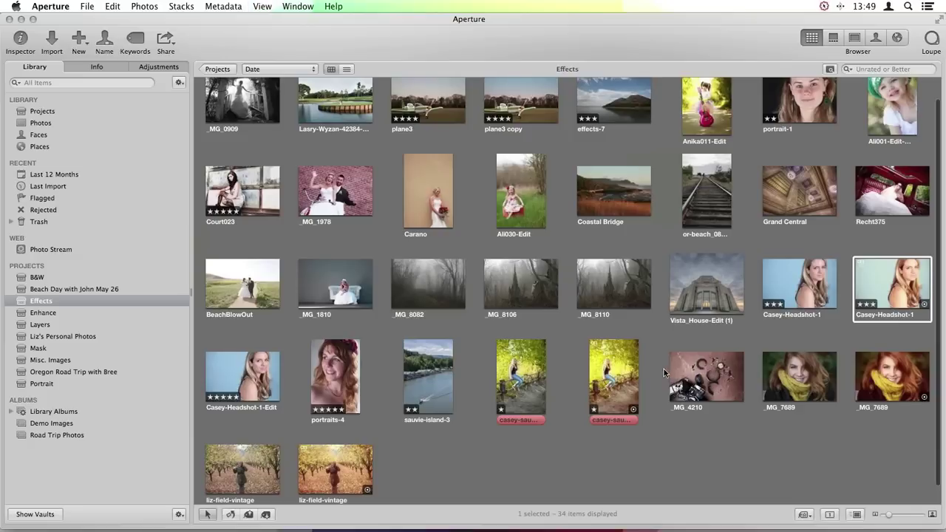
double_click(525, 377)
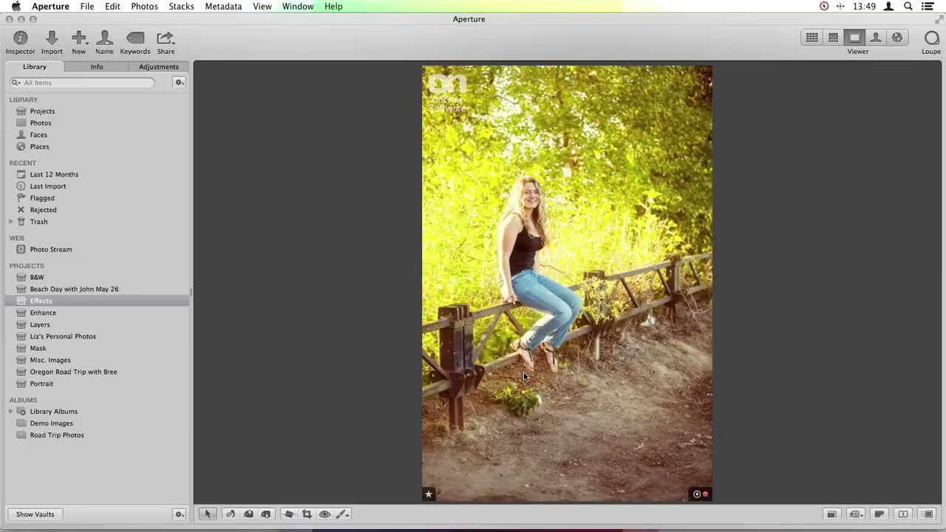
key(v)
double_click(266, 473)
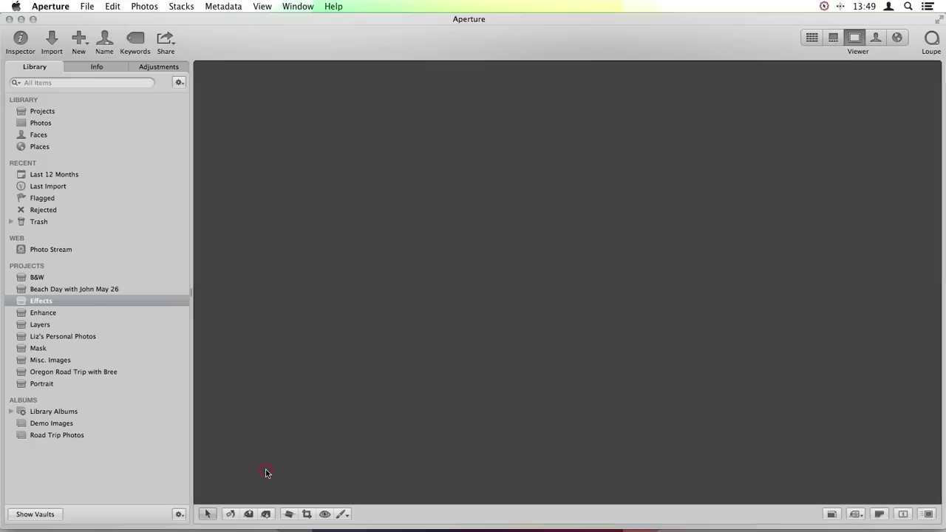